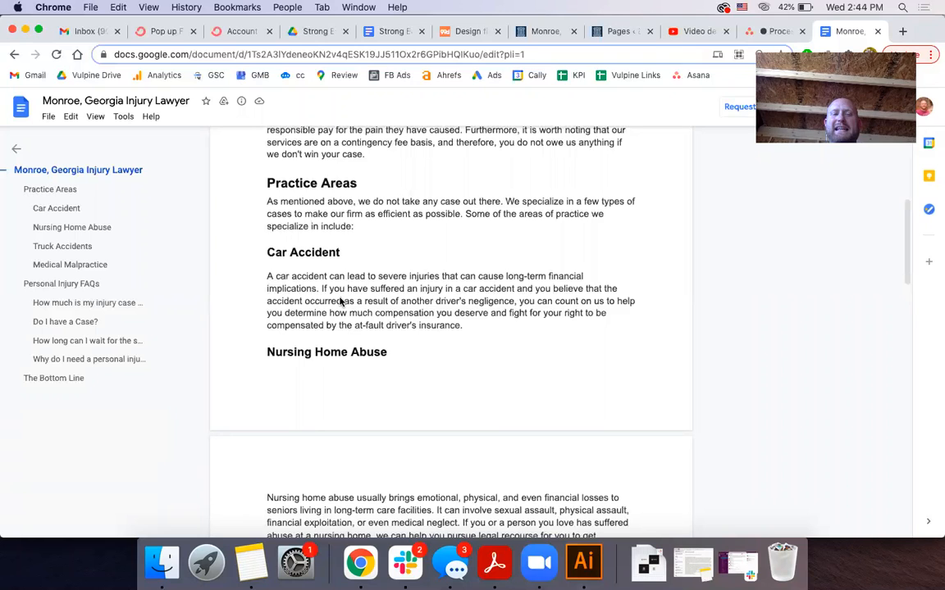
Skim the Google Docs article and check its word count
scroll(341, 301, up, 5)
scroll(340, 302, down, 4)
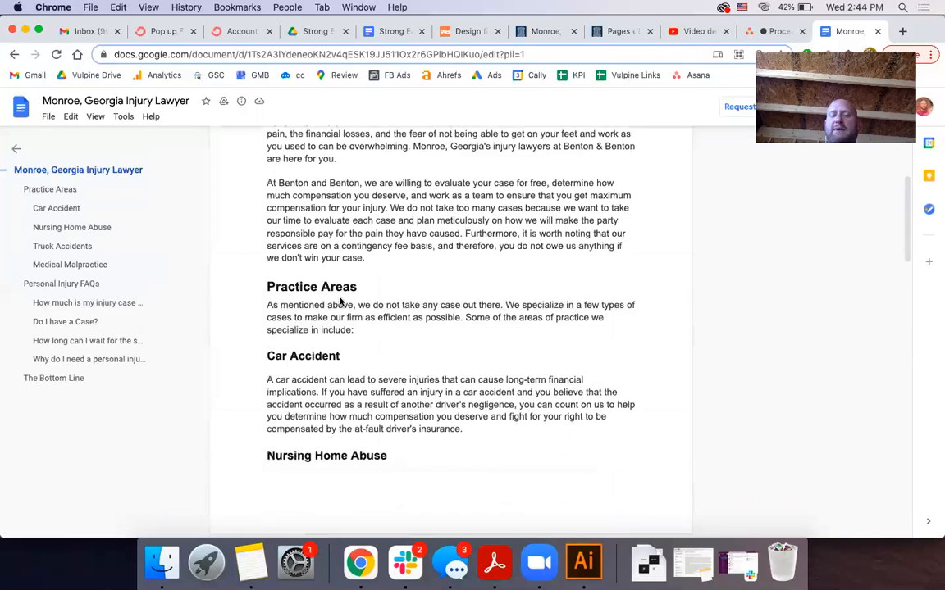
scroll(340, 302, up, 4)
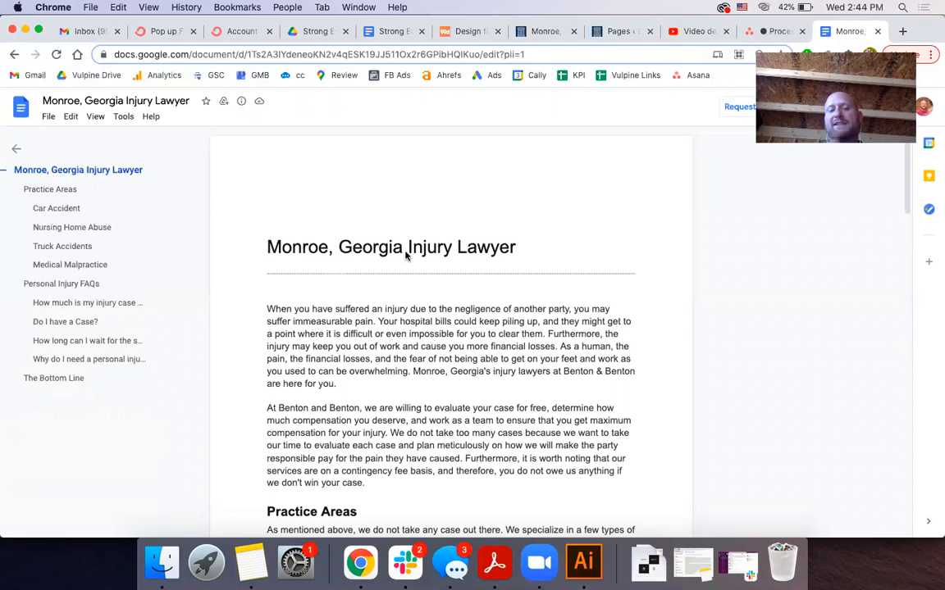
scroll(405, 255, down, 10)
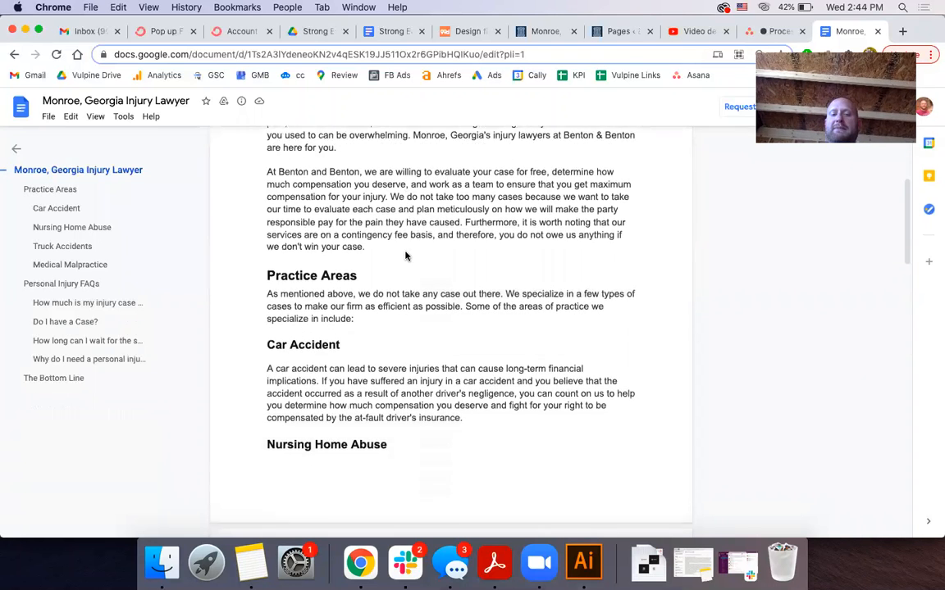
scroll(405, 255, up, 10)
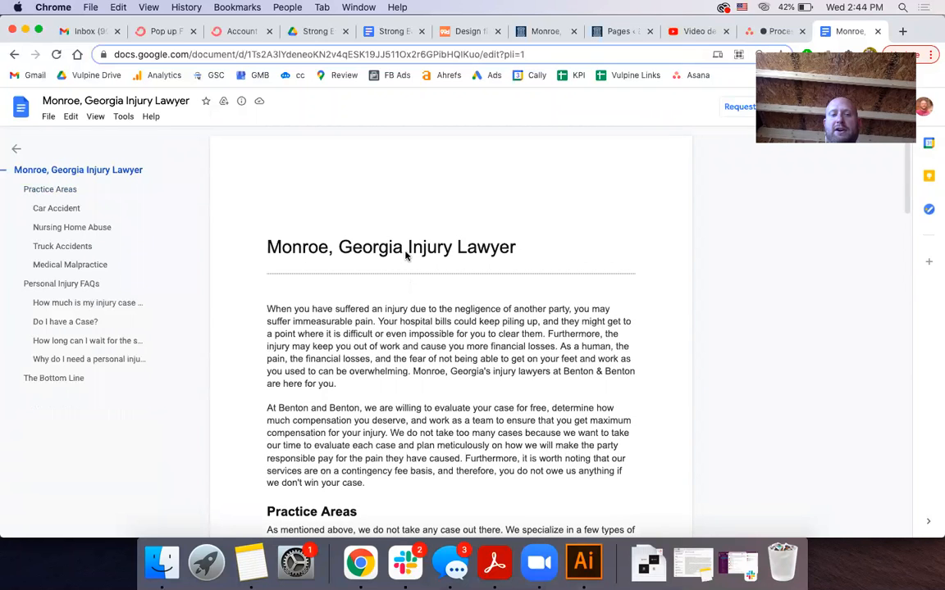
click(121, 117)
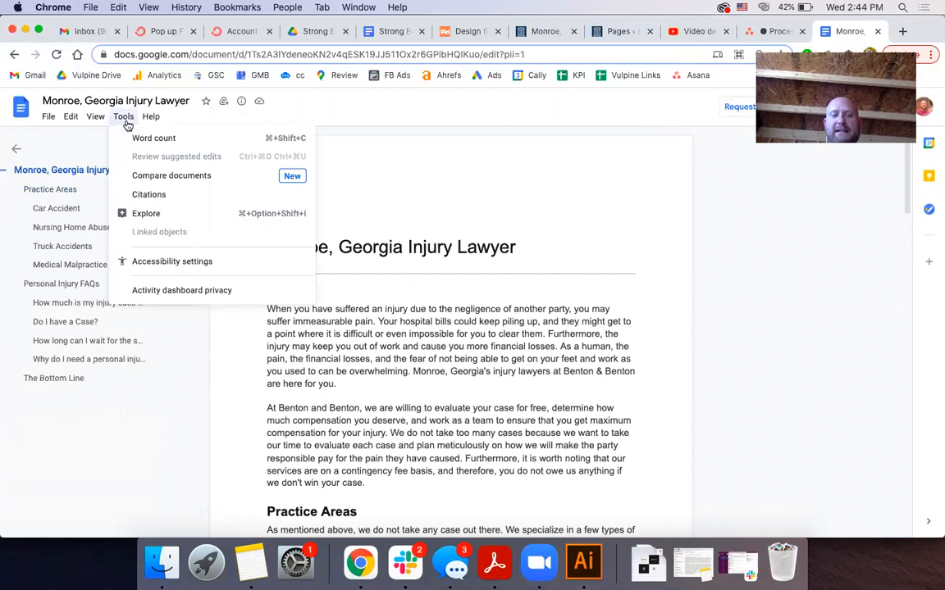
click(139, 137)
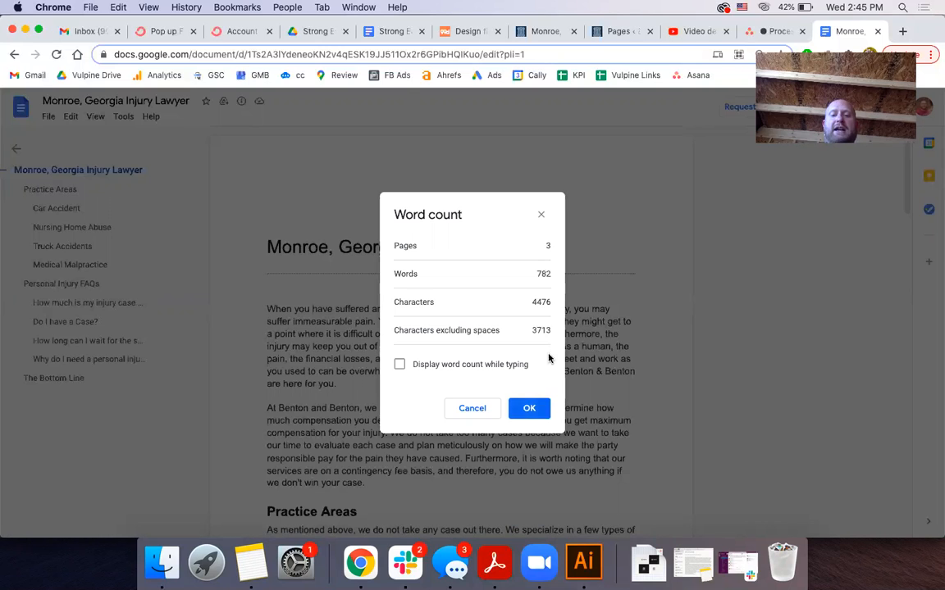
click(540, 417)
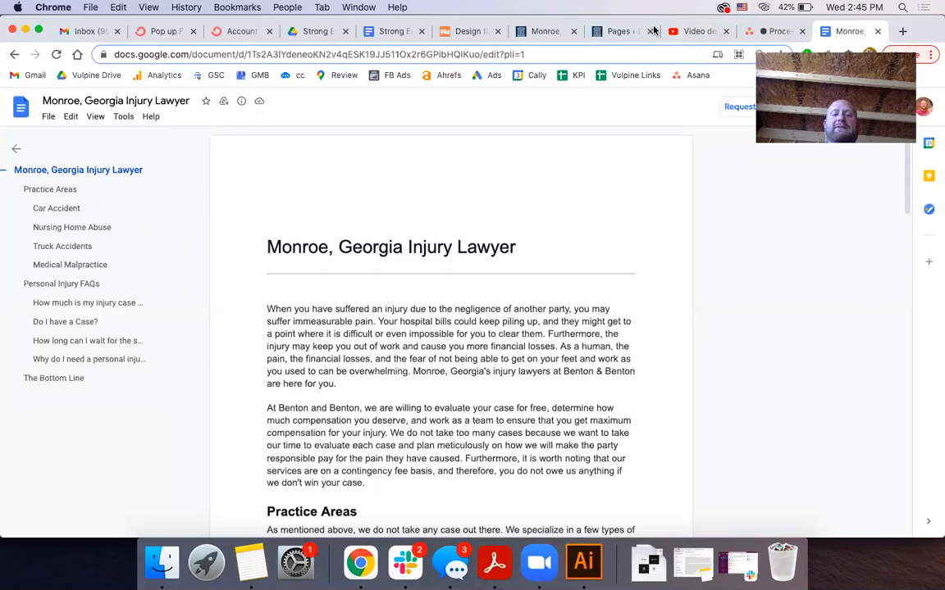
Scroll through the article, then bring up the WordPress Pages list
scroll(420, 320, down, 5)
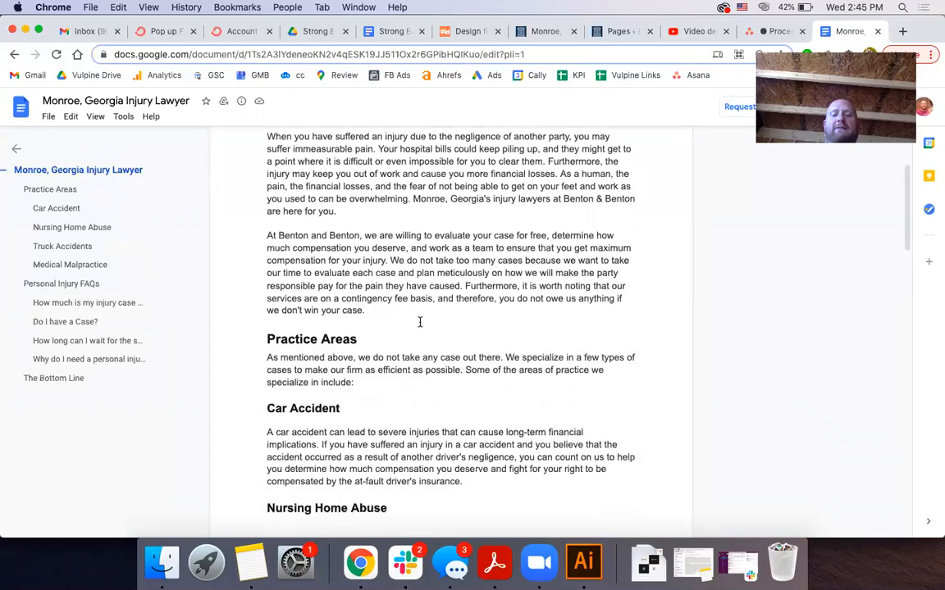
scroll(420, 323, down, 20)
scroll(419, 322, down, 14)
scroll(420, 322, up, 20)
scroll(420, 323, up, 10)
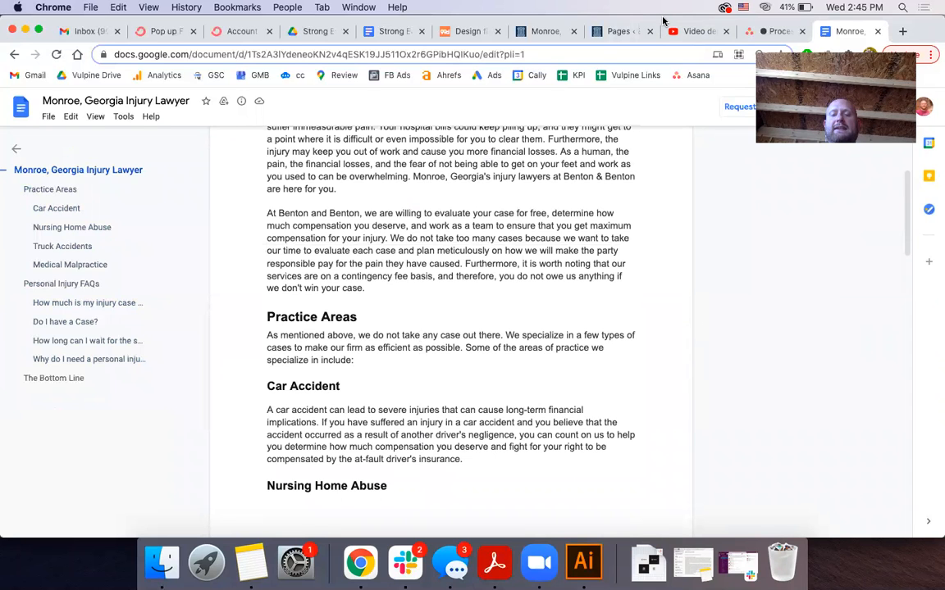
drag(663, 19, 663, 23)
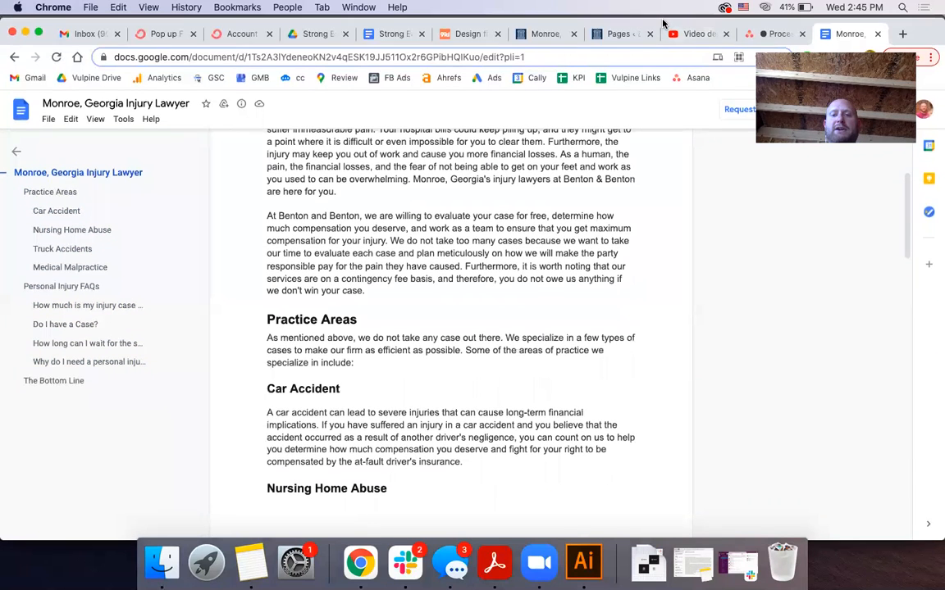
click(621, 34)
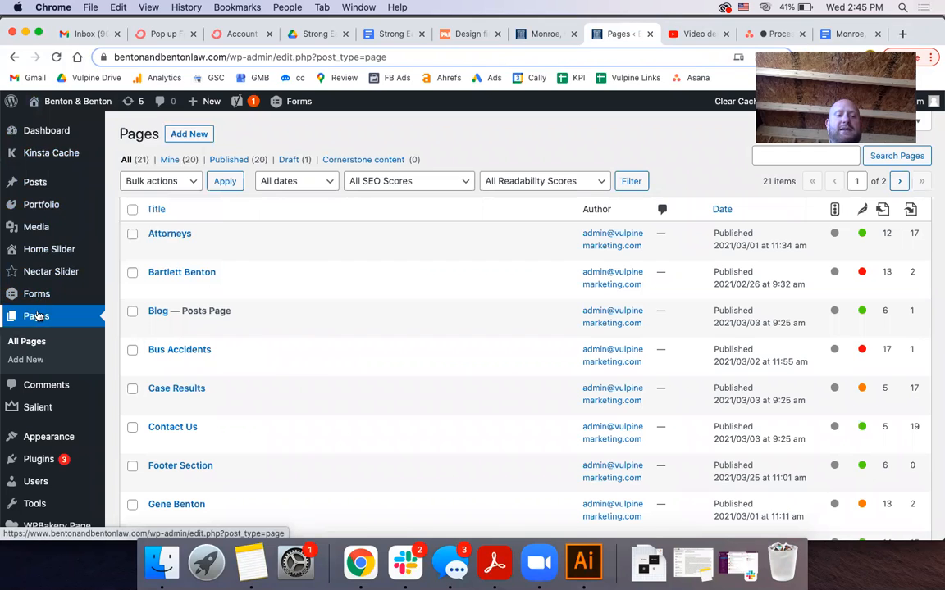
Start a new WordPress page and select the Monroe article heading in the Google Doc
click(33, 361)
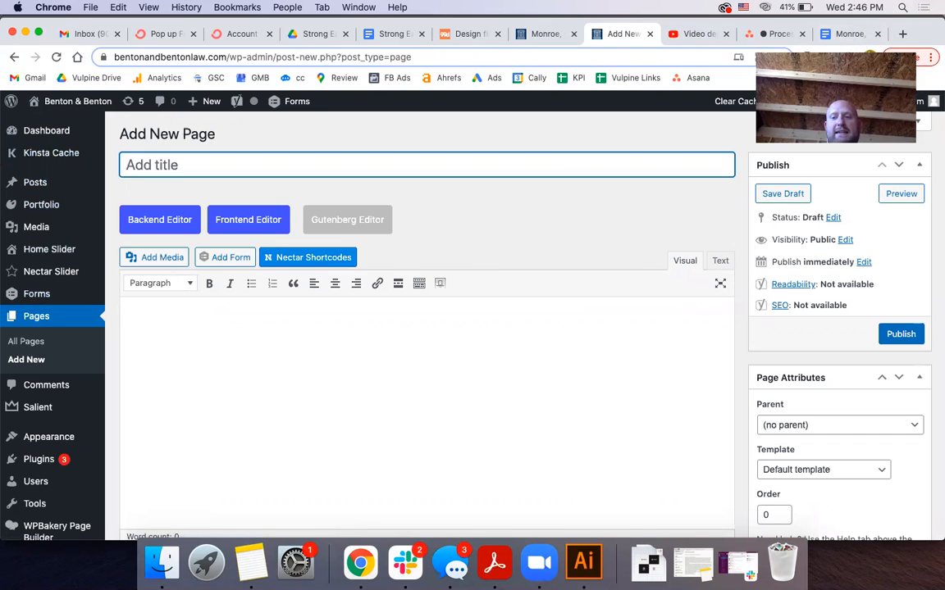
key(super+9)
scroll(312, 205, up, 5)
drag(312, 211, 523, 255)
key(super+c)
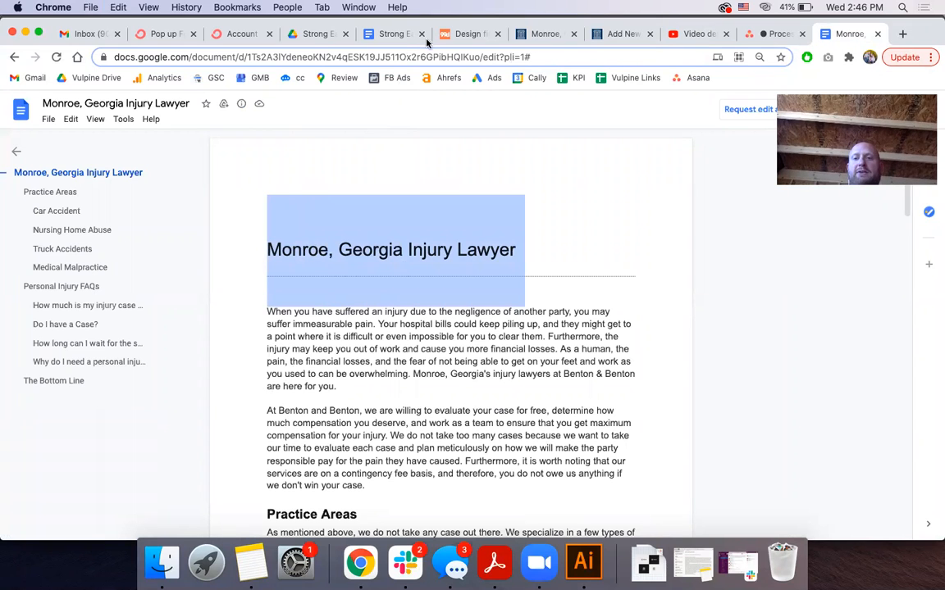
Paste the heading as the title, inserting 'Personal' so it reads 'Monroe, Georgia Personal Injury Lawyer'
click(621, 34)
key(super+v)
click(232, 165)
text(Personal)
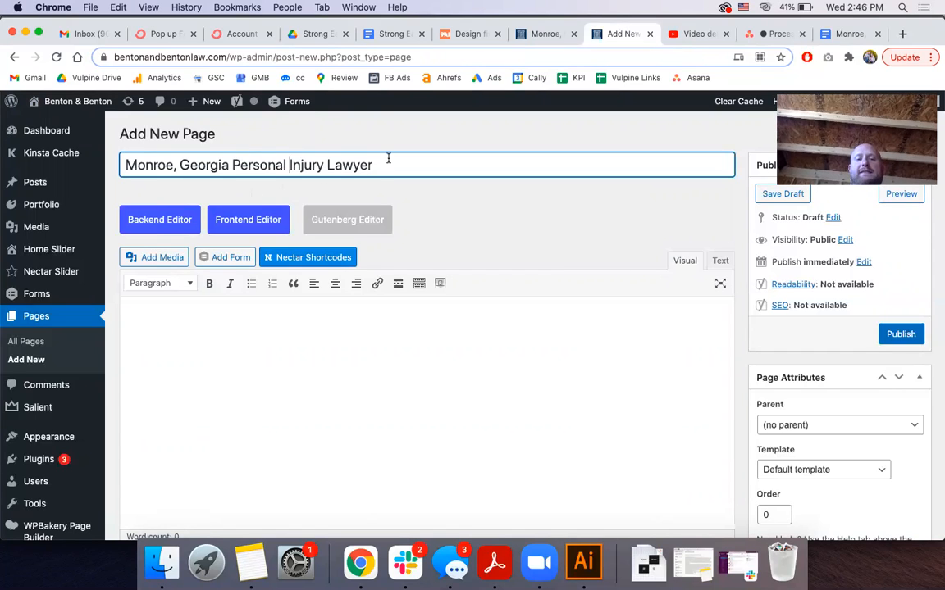
Switch to the WPBakery Backend Editor and load the saved 'Individual Practice Area Page' template
click(173, 229)
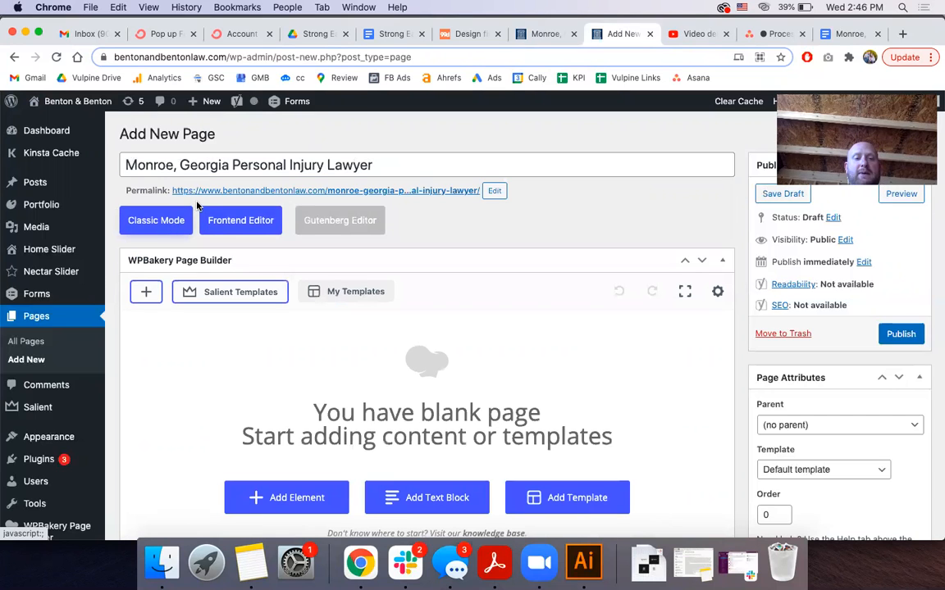
scroll(348, 337, down, 2)
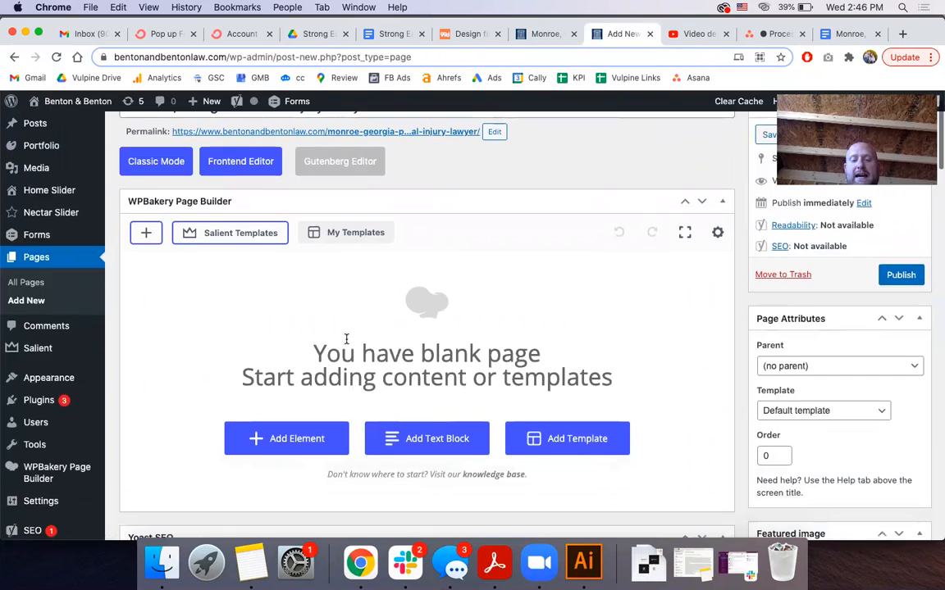
click(369, 234)
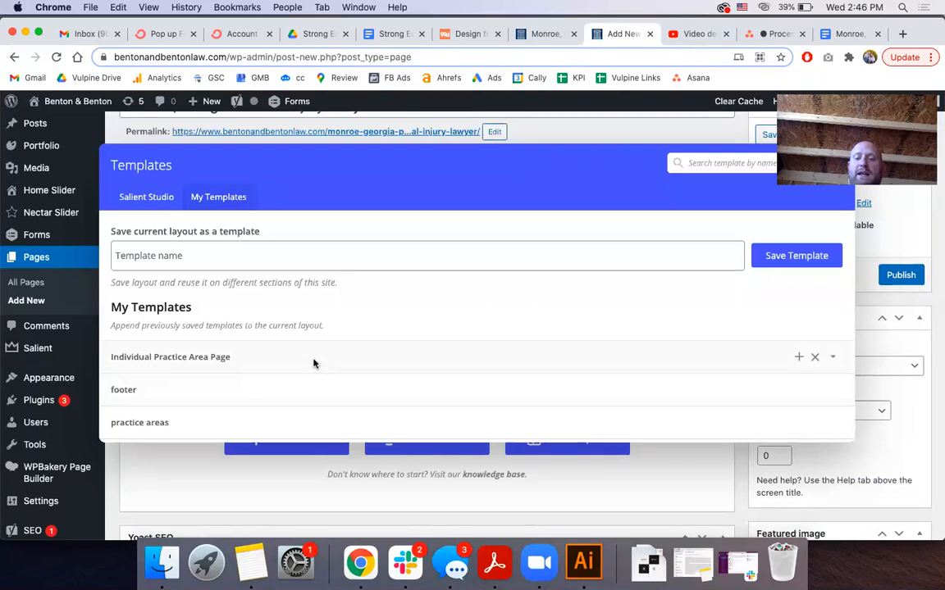
click(801, 359)
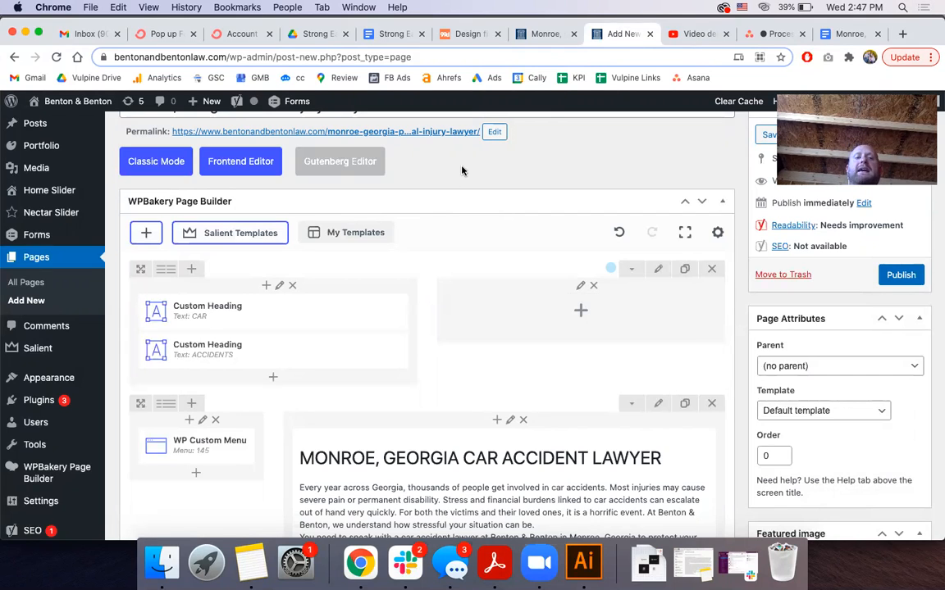
Open the draft's Preview link in a new browser tab and view it
scroll(462, 171, up, 1)
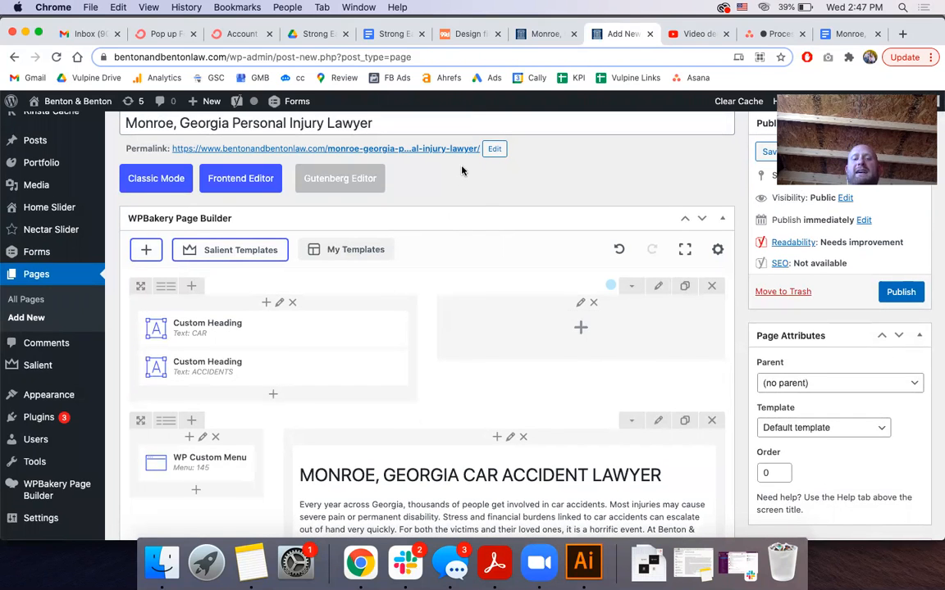
scroll(463, 171, up, 2)
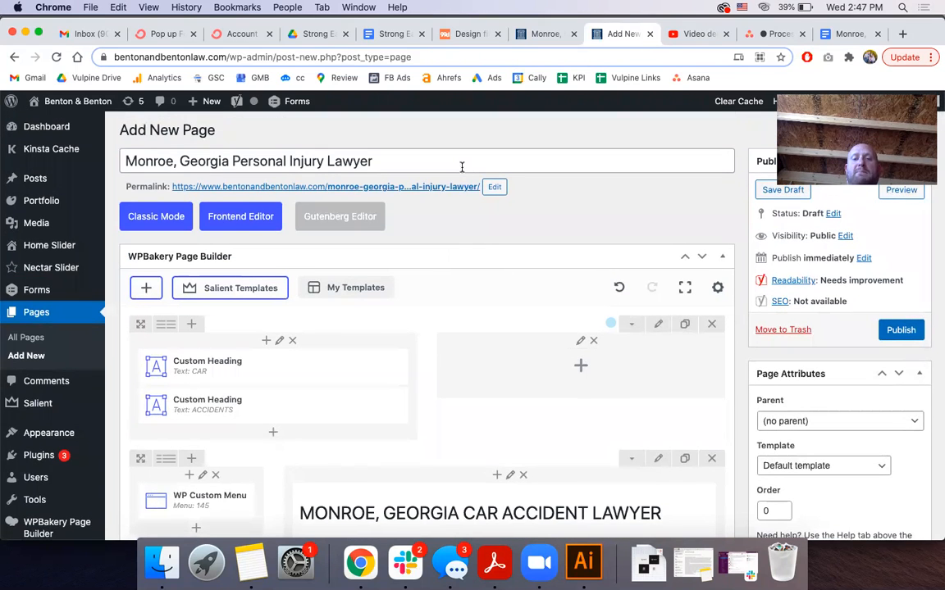
scroll(462, 166, down, 5)
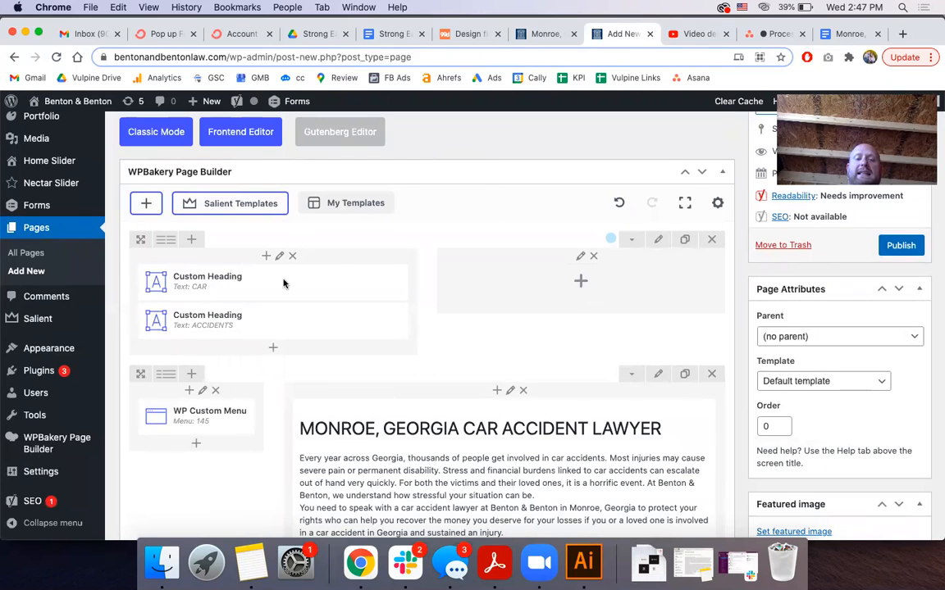
scroll(261, 294, down, 8)
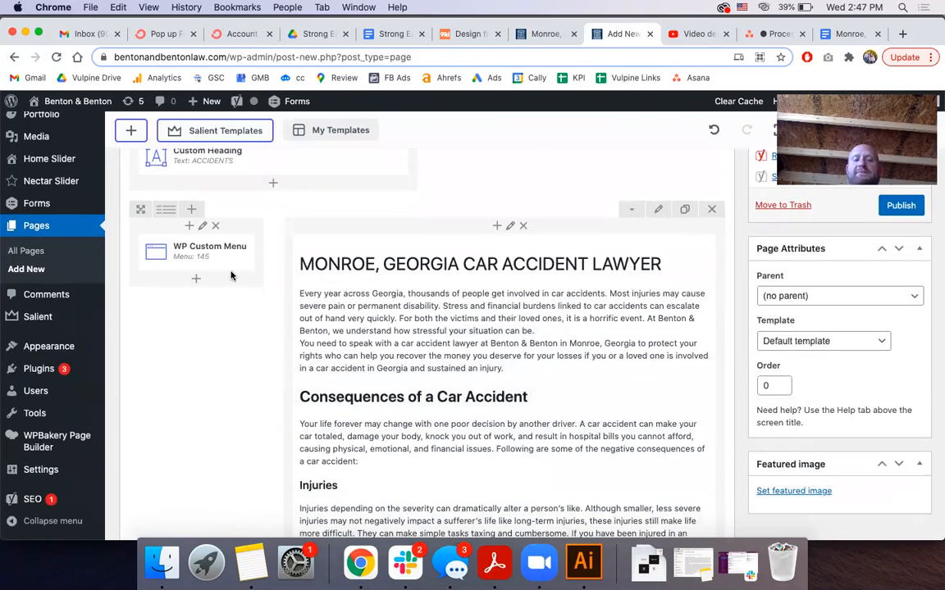
scroll(238, 279, up, 8)
scroll(246, 238, down, 7)
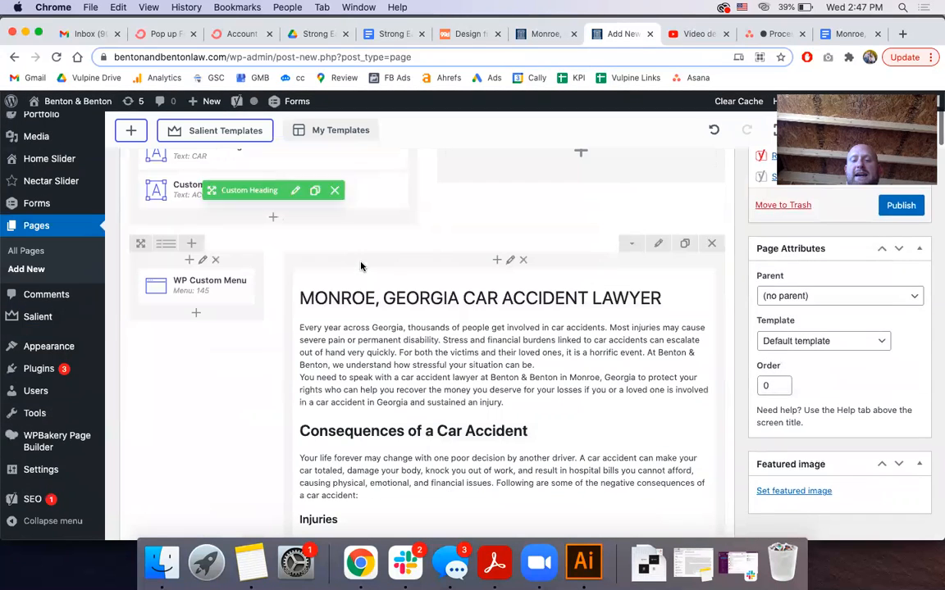
scroll(420, 328, up, 4)
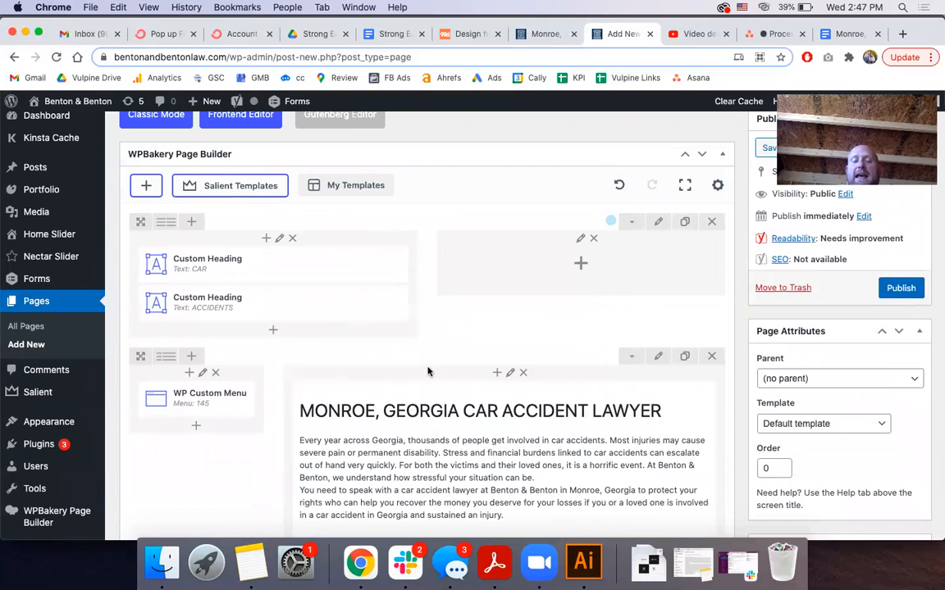
scroll(398, 310, up, 4)
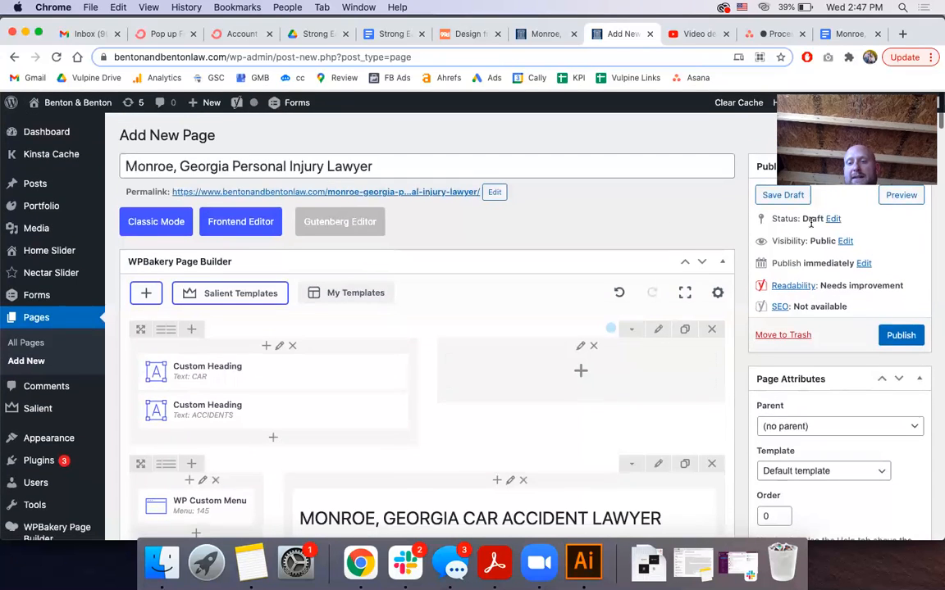
right_click(895, 200)
click(697, 204)
click(647, 36)
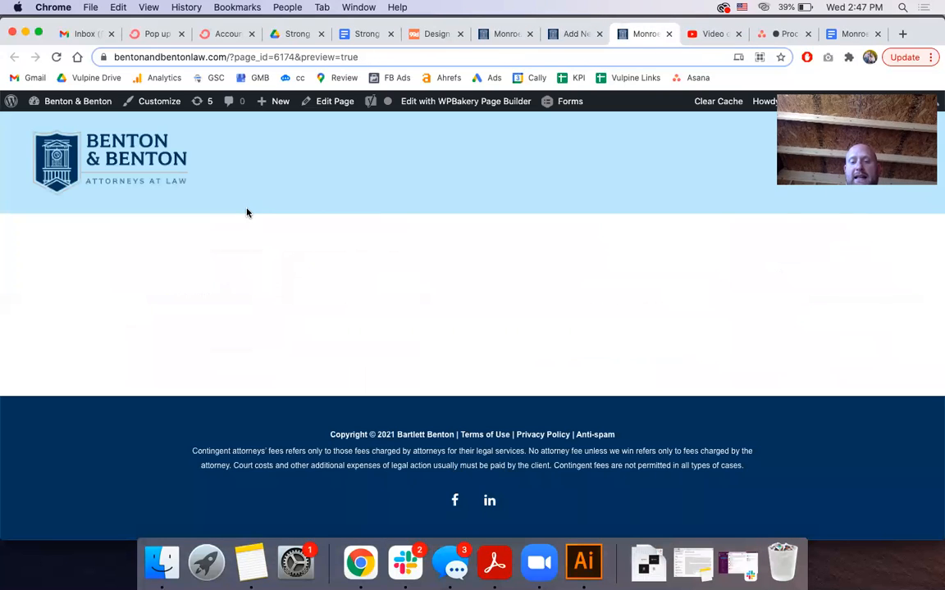
Save the page as a draft and preview it
click(566, 35)
click(782, 197)
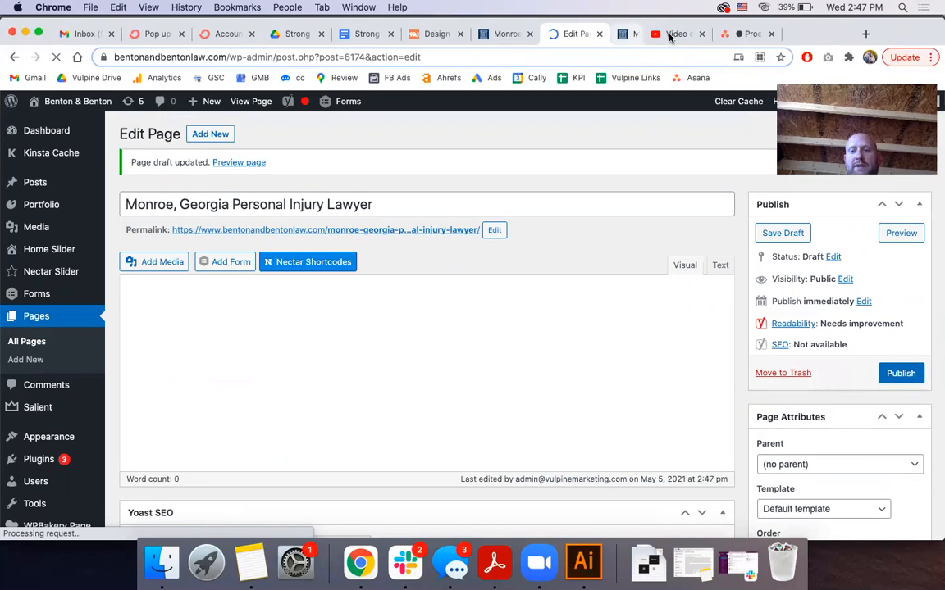
click(904, 236)
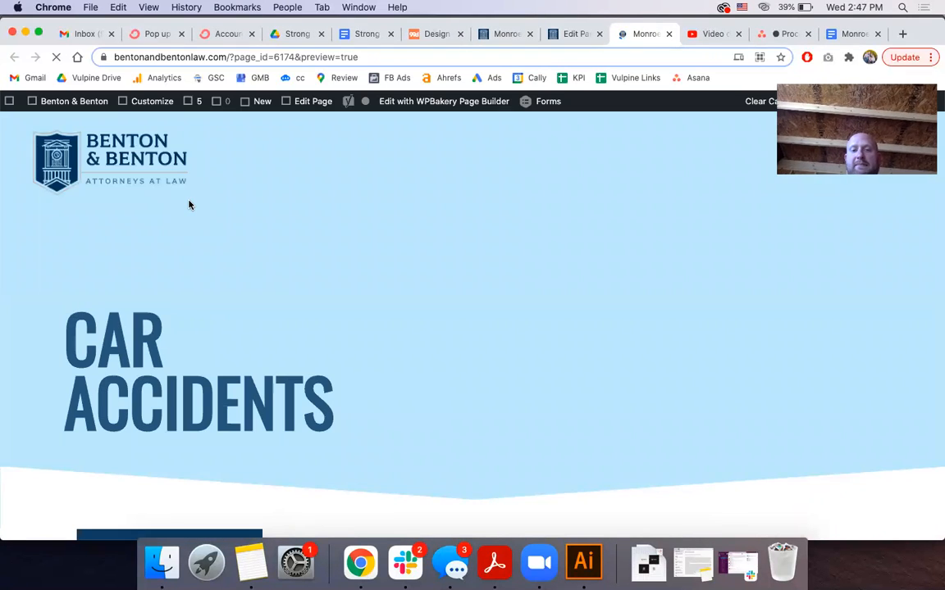
Scroll the Car Accidents preview down to the footer and back, then return to the editor
scroll(188, 205, down, 1)
scroll(188, 205, up, 1)
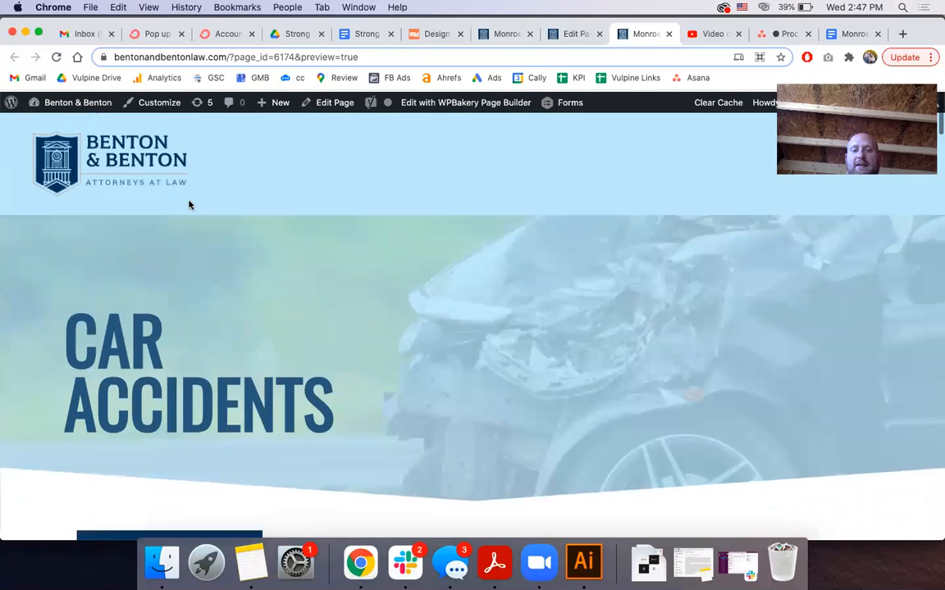
scroll(350, 177, down, 4)
scroll(351, 177, up, 5)
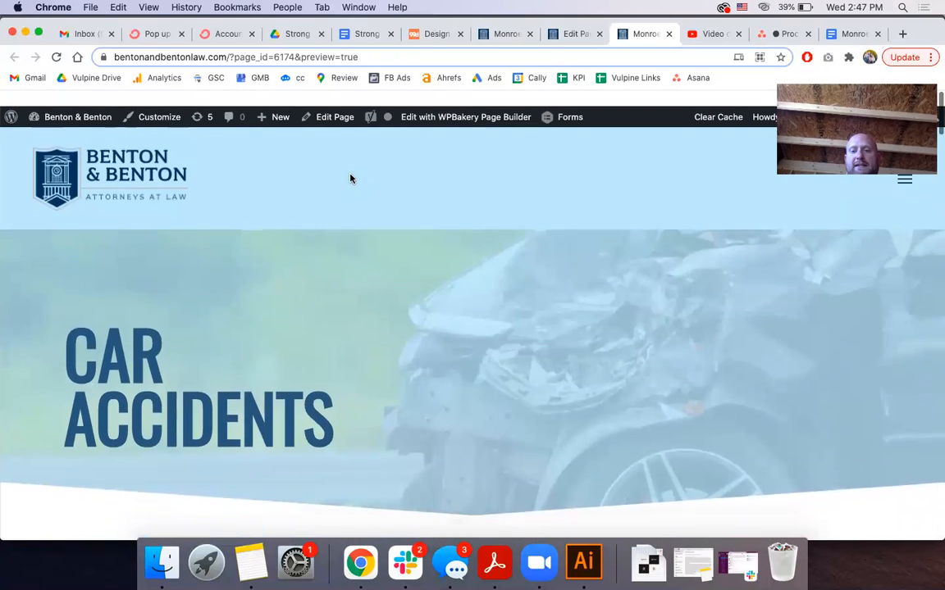
scroll(447, 179, down, 20)
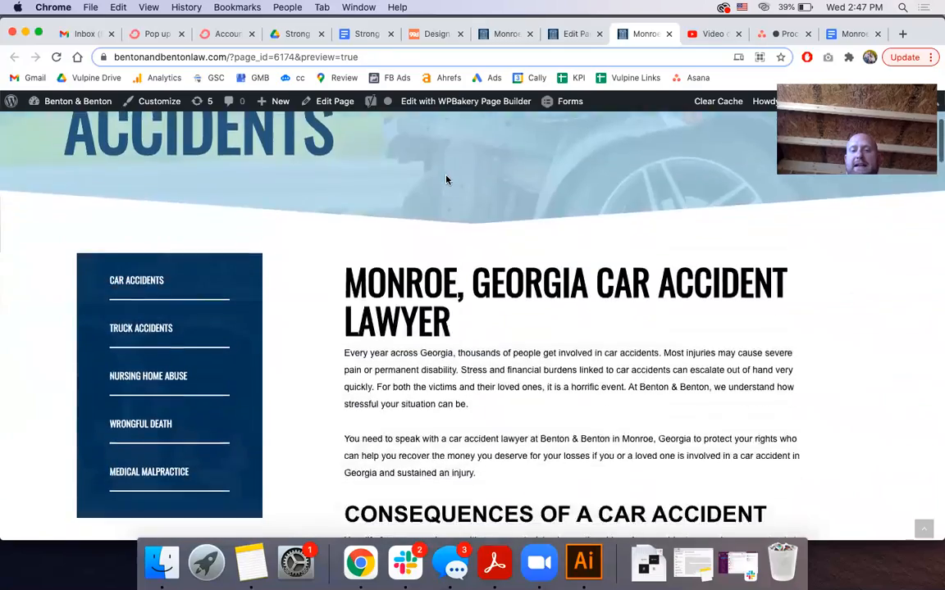
scroll(446, 177, down, 20)
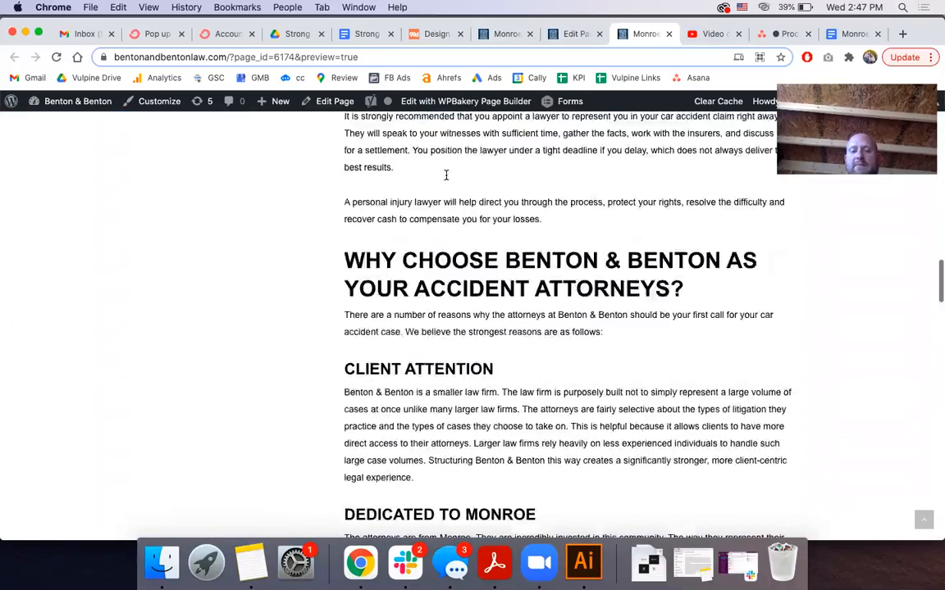
scroll(446, 180, down, 20)
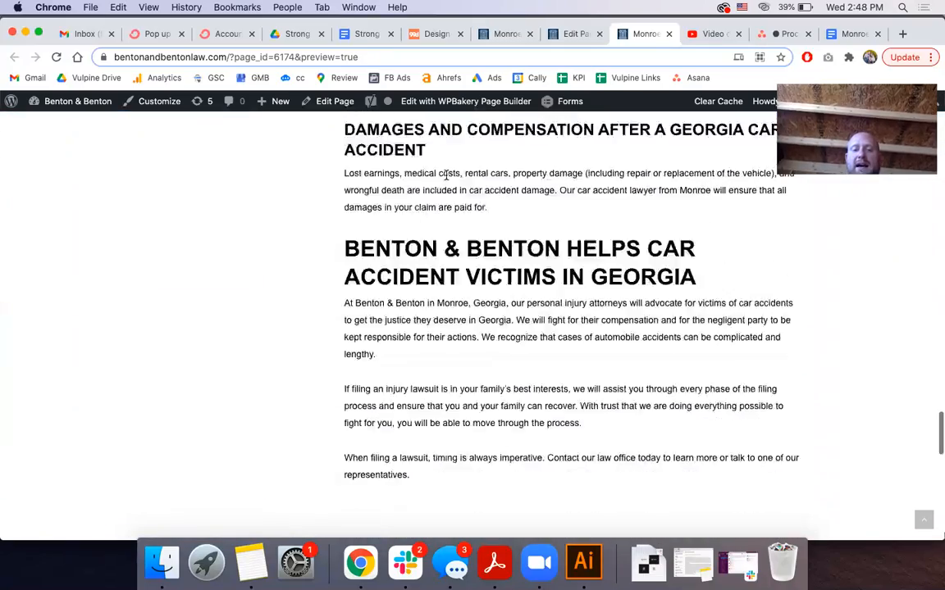
scroll(446, 179, down, 5)
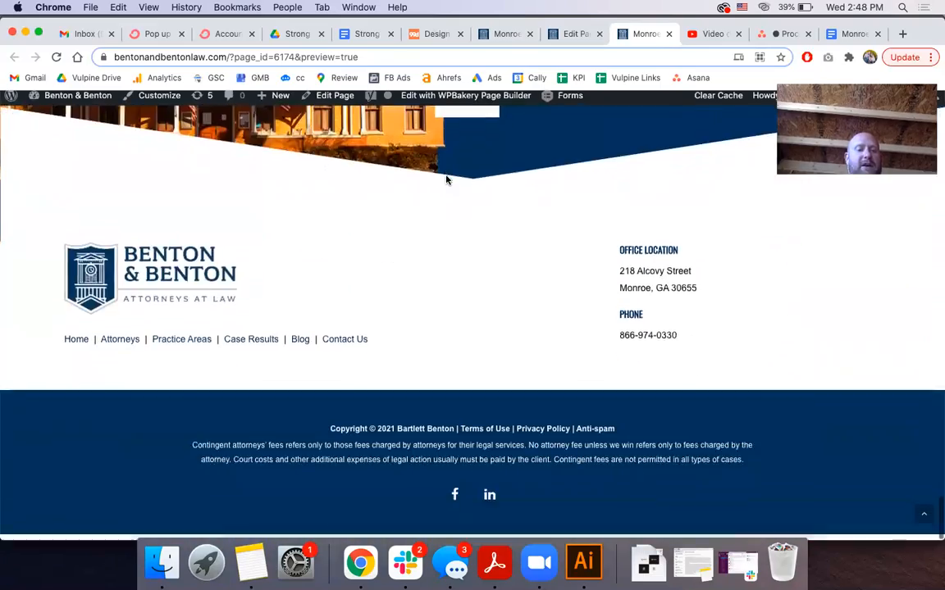
scroll(446, 180, up, 20)
scroll(446, 180, up, 20)
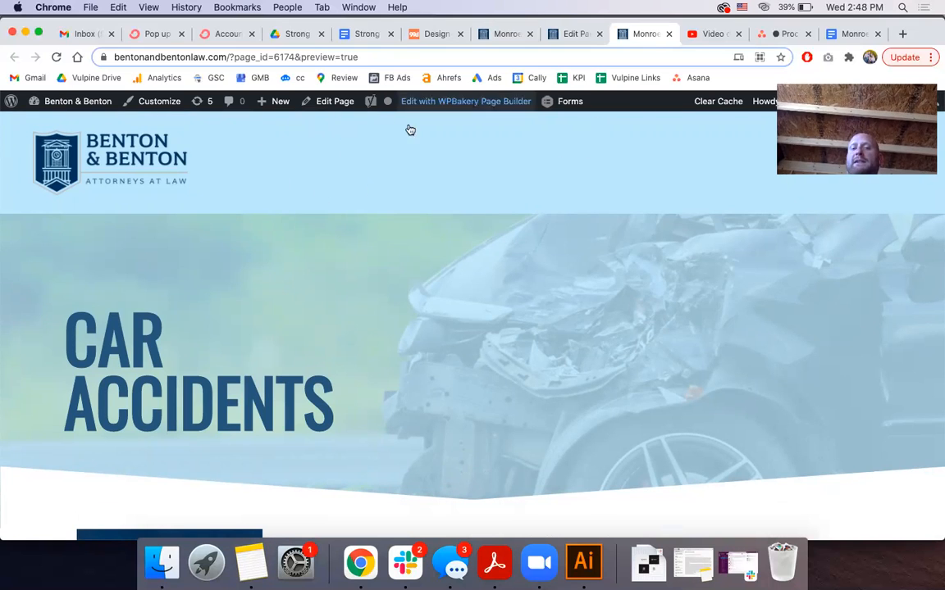
click(569, 33)
scroll(488, 289, down, 5)
scroll(488, 288, up, 2)
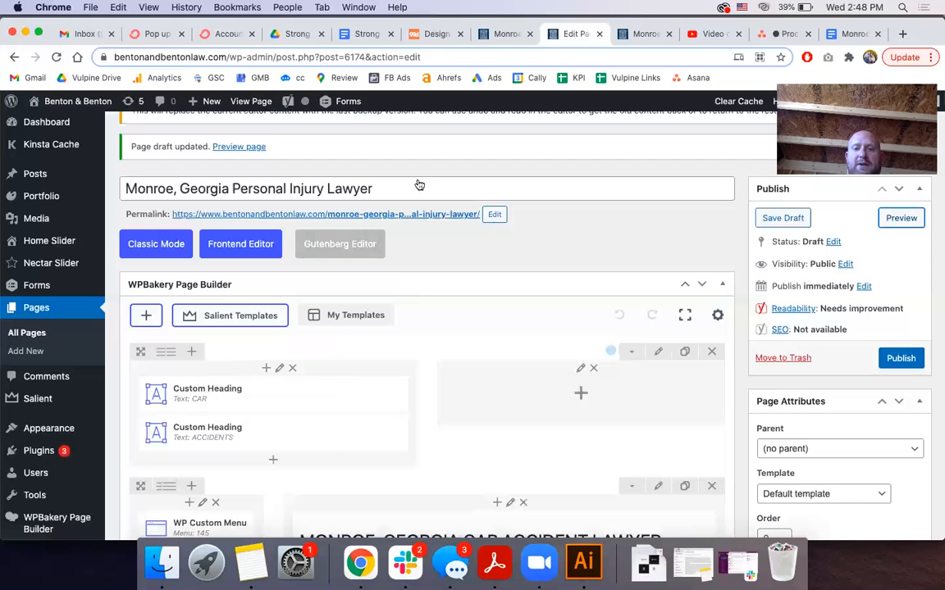
Change the first hero Custom Heading from CAR to INJURY and save it
click(633, 34)
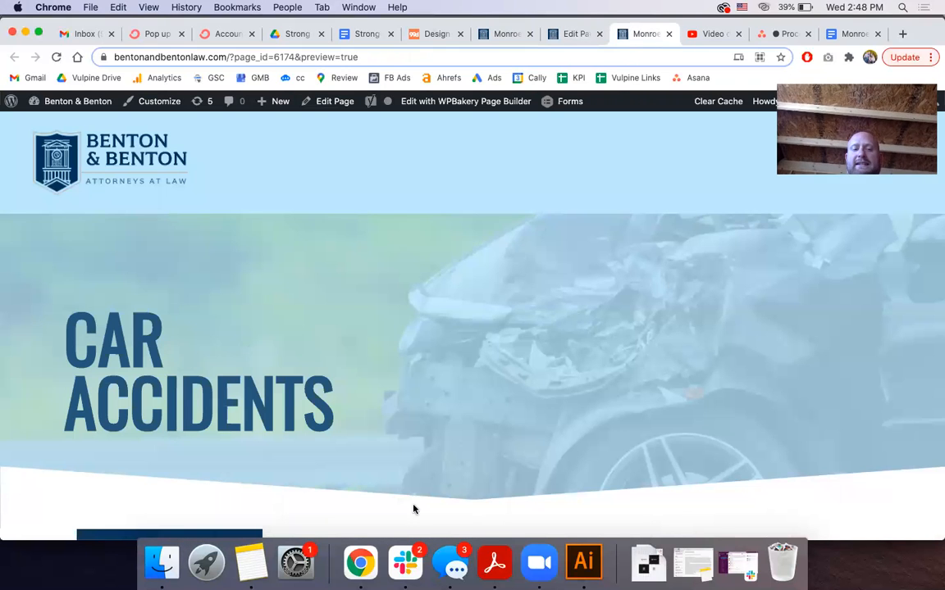
drag(335, 419, 70, 331)
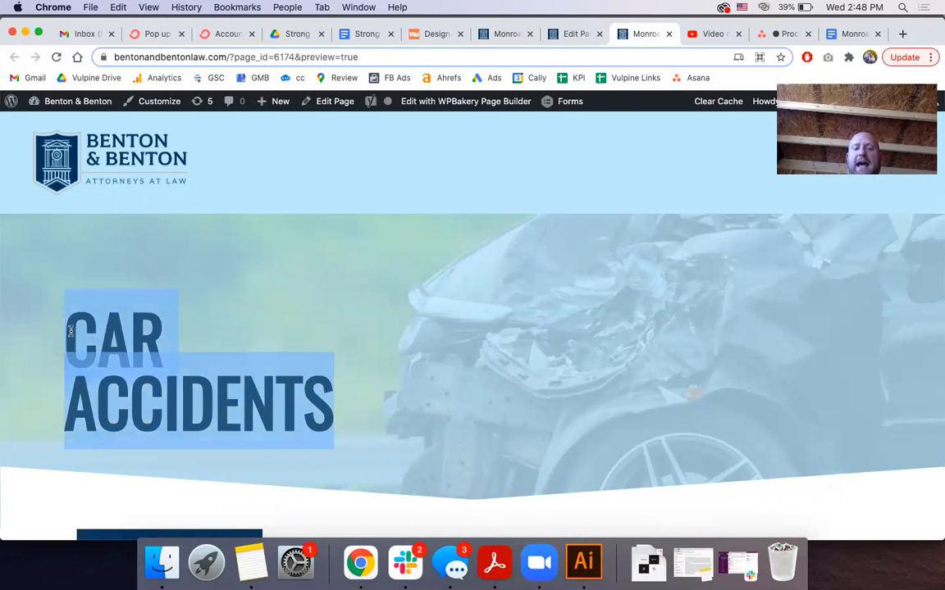
scroll(71, 331, down, 2)
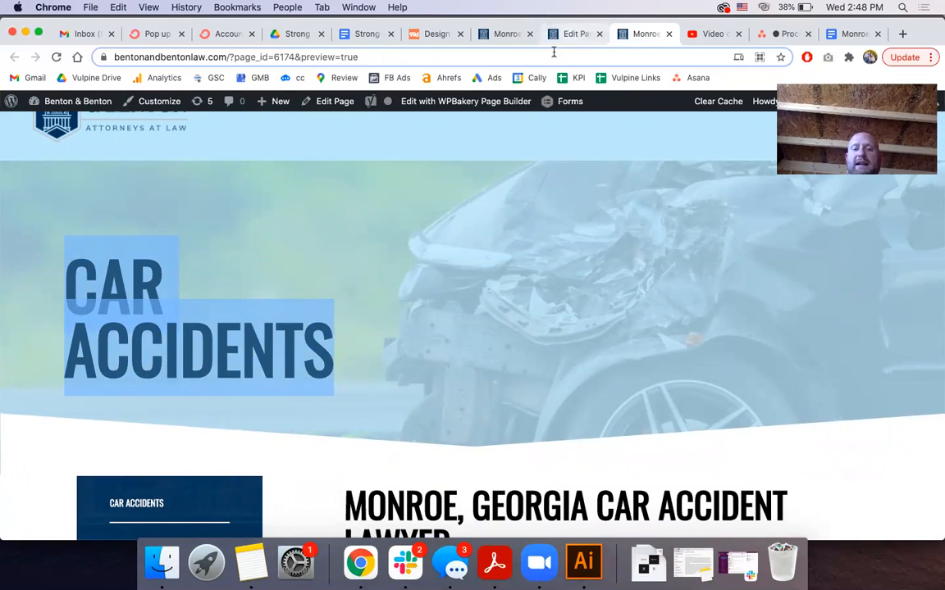
click(574, 33)
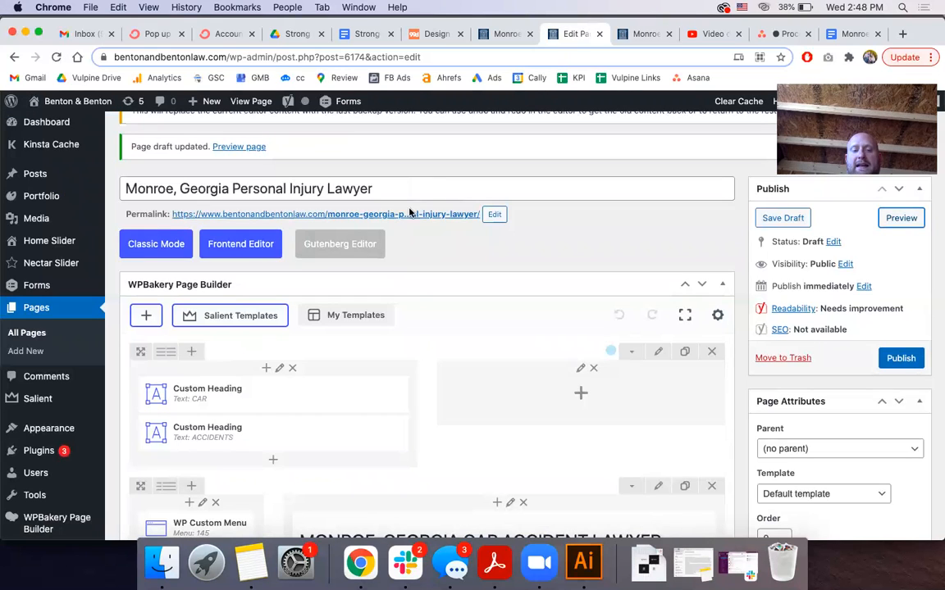
mouse_move(291, 397)
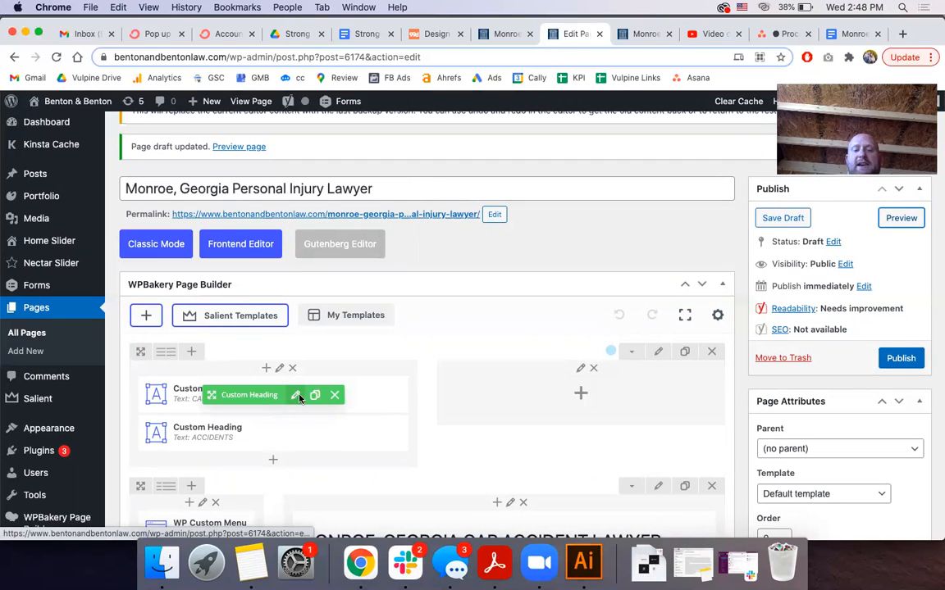
click(296, 396)
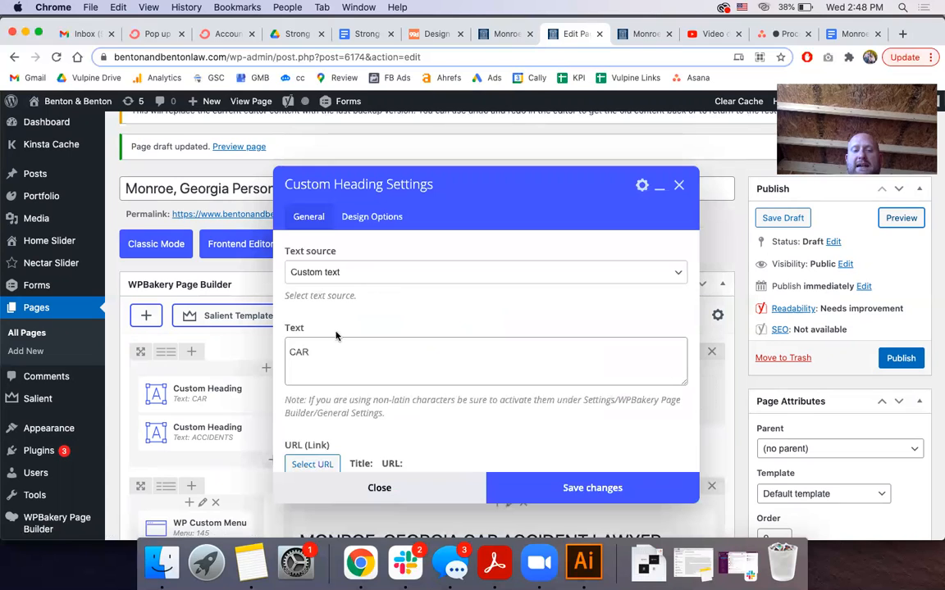
double_click(317, 352)
key(BackSpace)
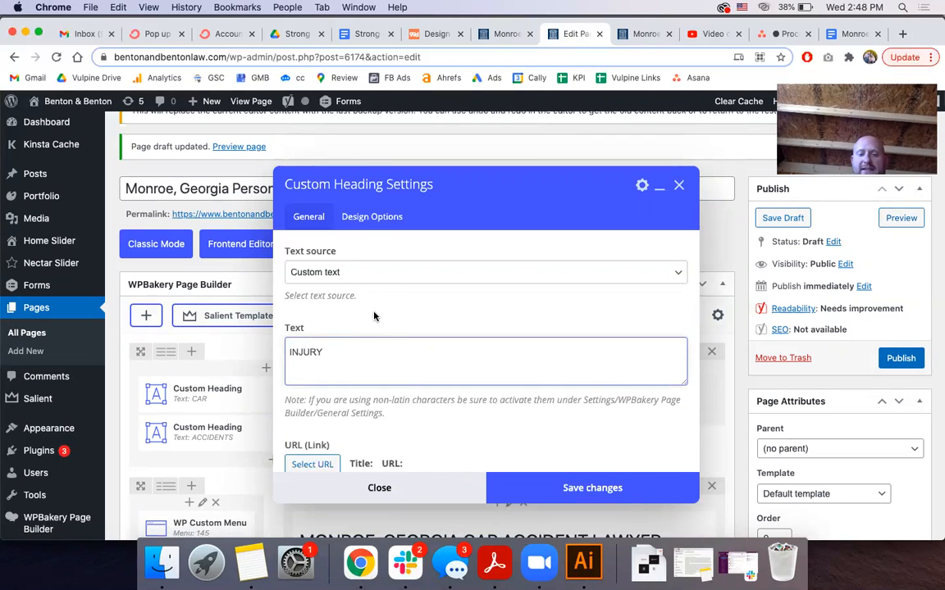
scroll(377, 318, down, 1)
click(542, 490)
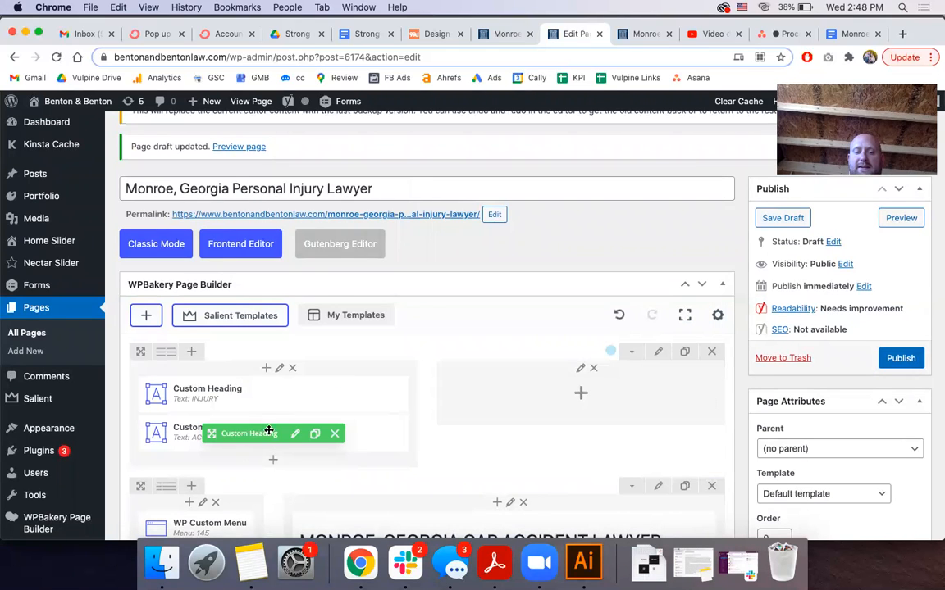
Change the second hero heading from ACCIDENTS to LAWYER and save it
click(296, 433)
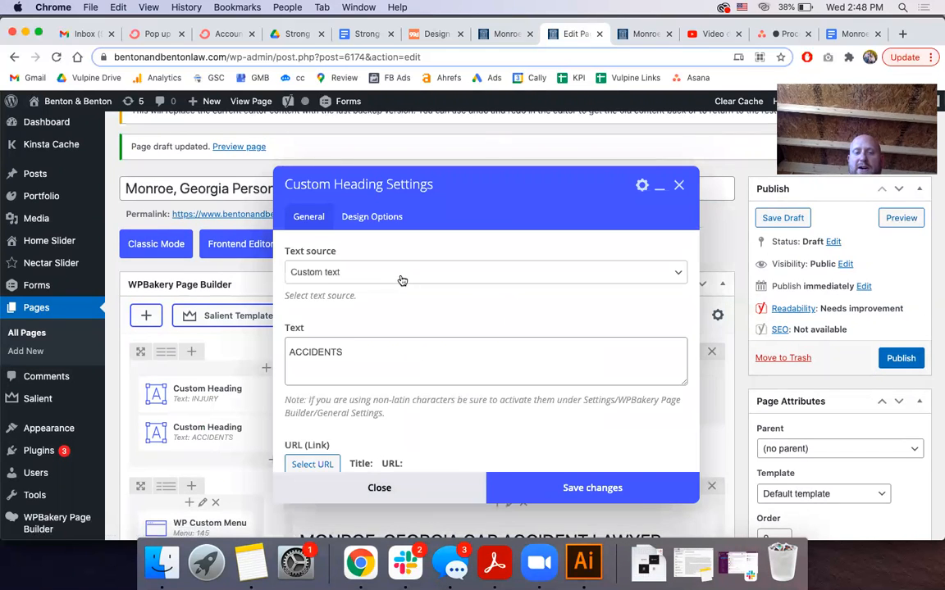
double_click(338, 351)
text(LAWYER)
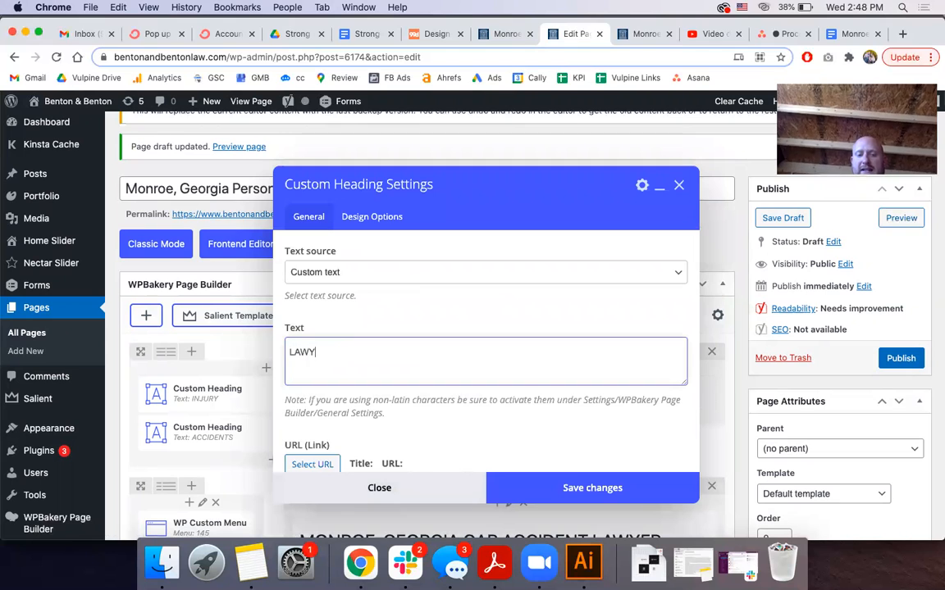
click(534, 498)
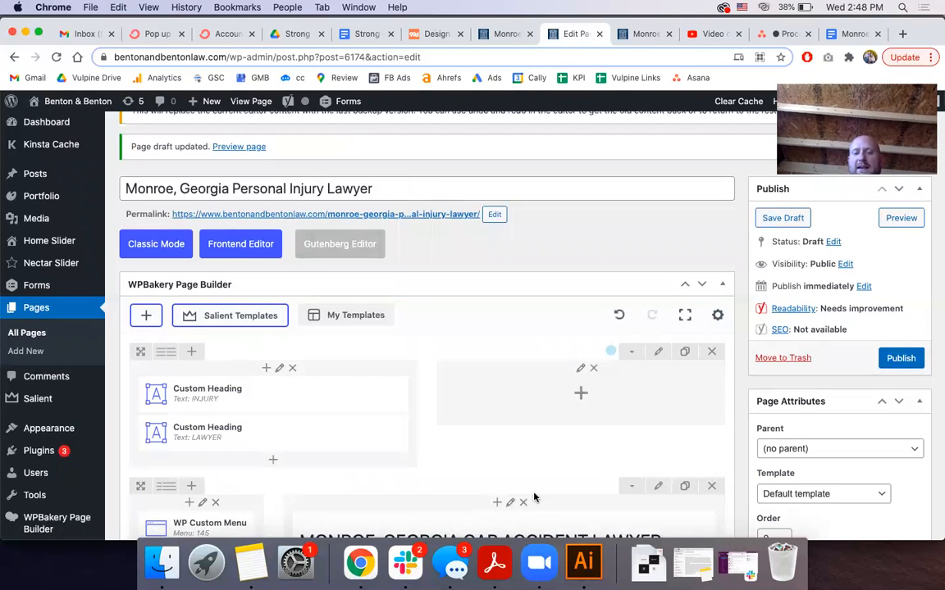
click(778, 34)
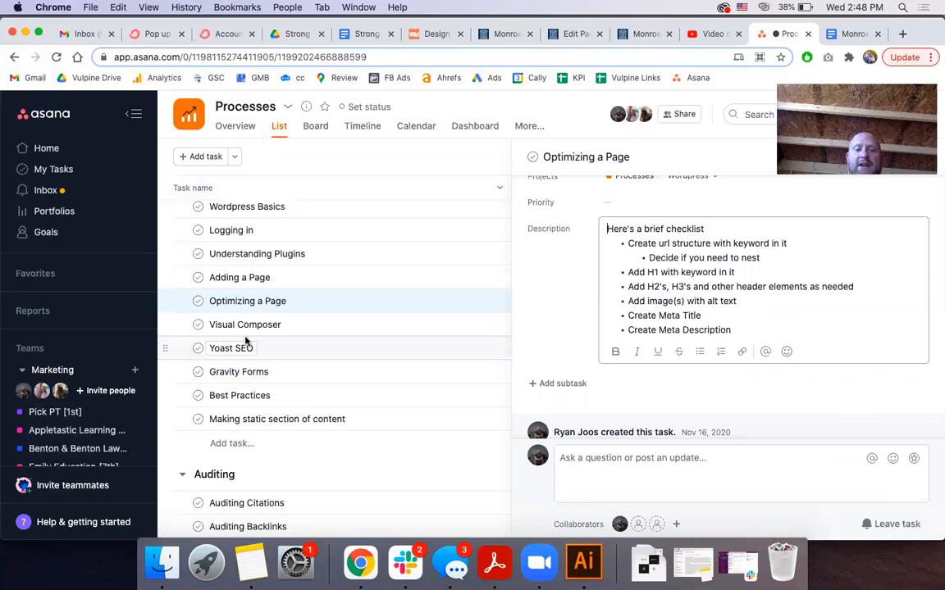
scroll(244, 340, up, 2)
scroll(244, 340, up, 1)
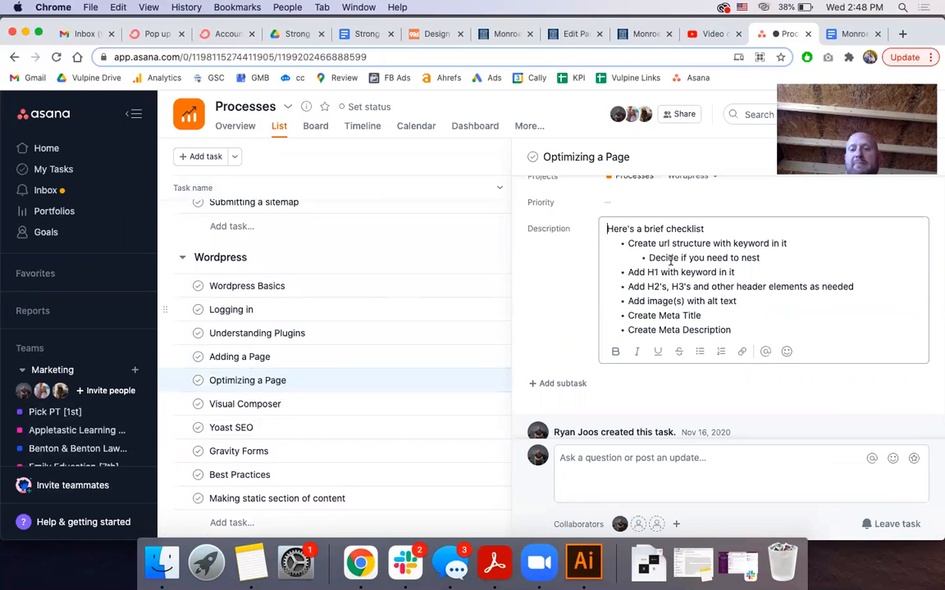
scroll(670, 261, up, 1)
scroll(670, 261, up, 1)
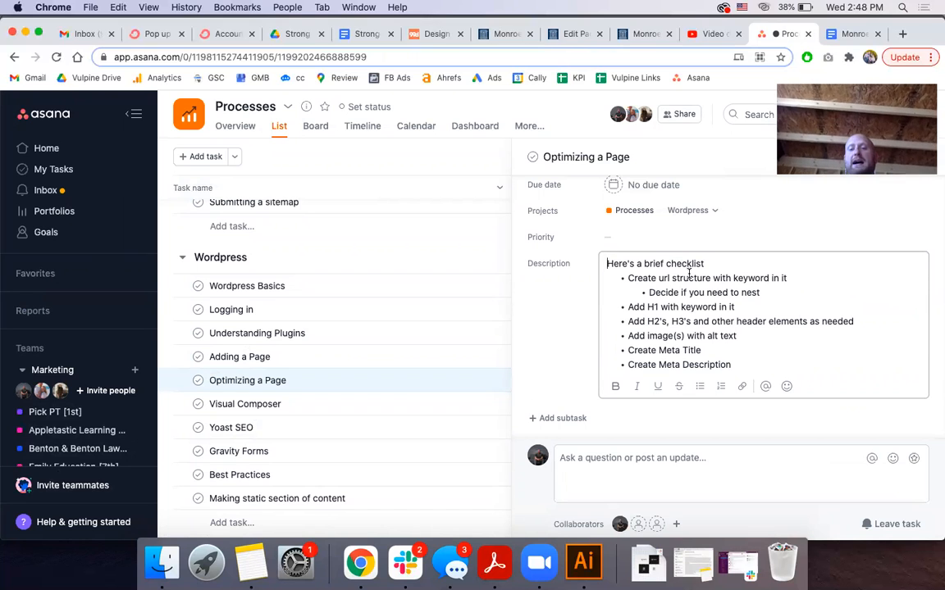
triple_click(688, 276)
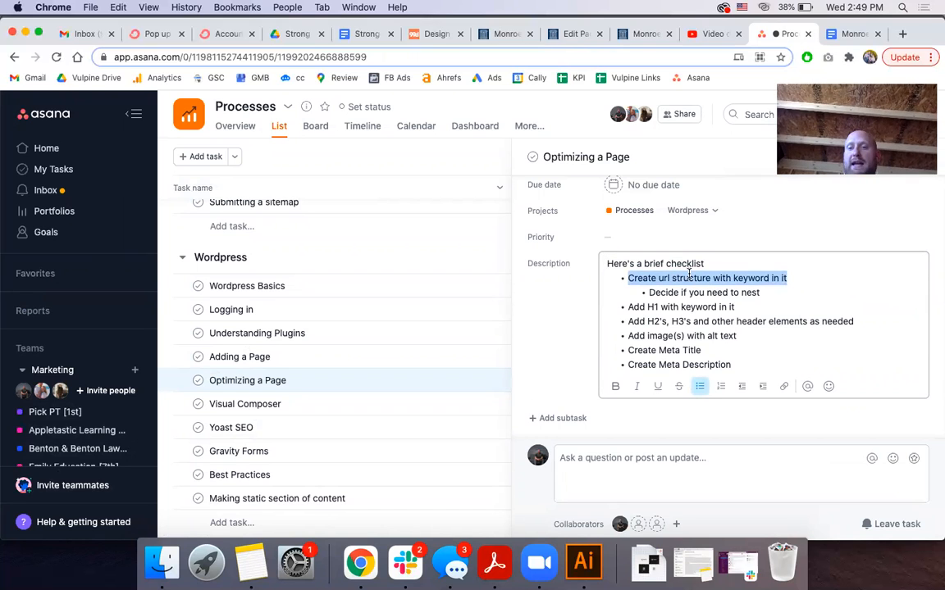
click(636, 37)
click(572, 33)
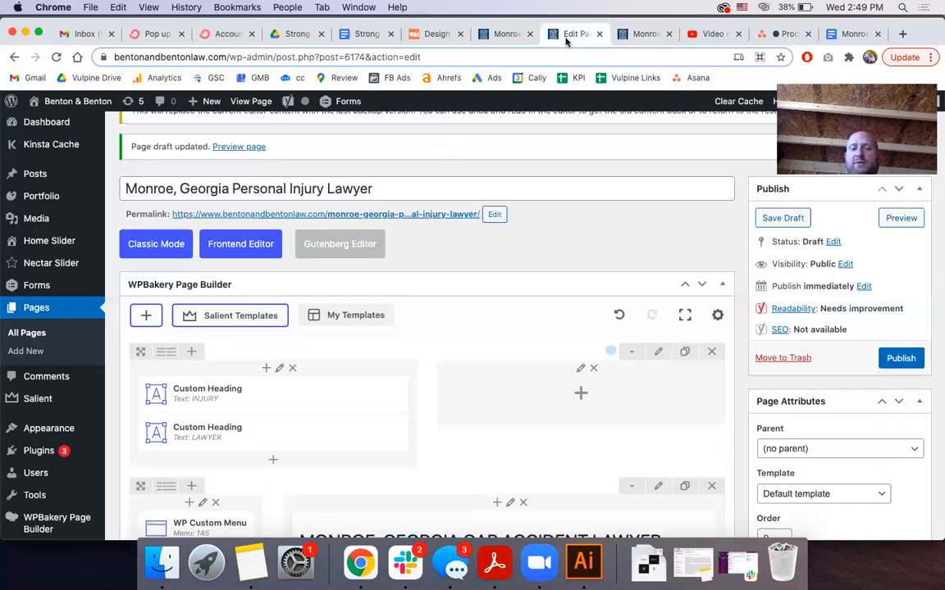
scroll(188, 232, up, 1)
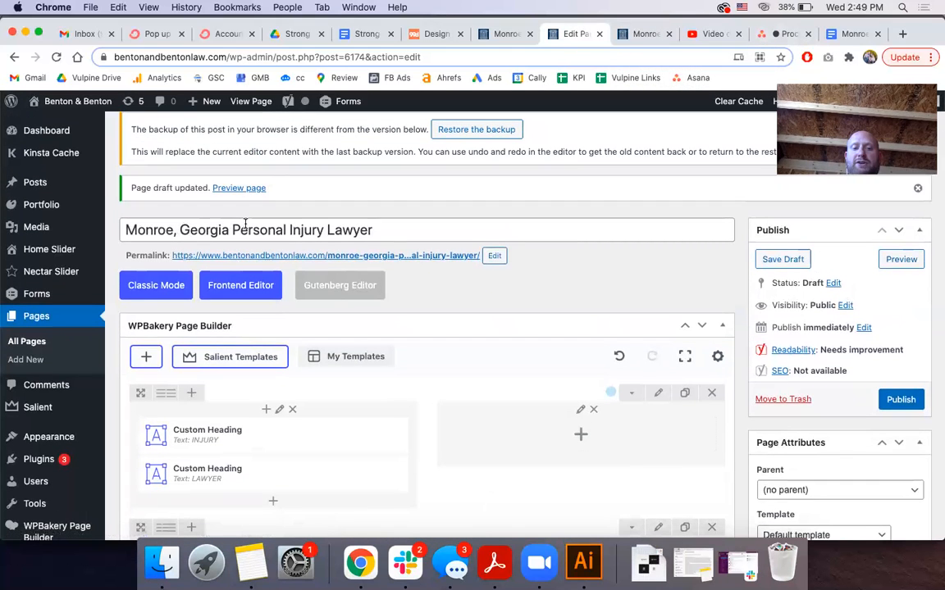
click(491, 256)
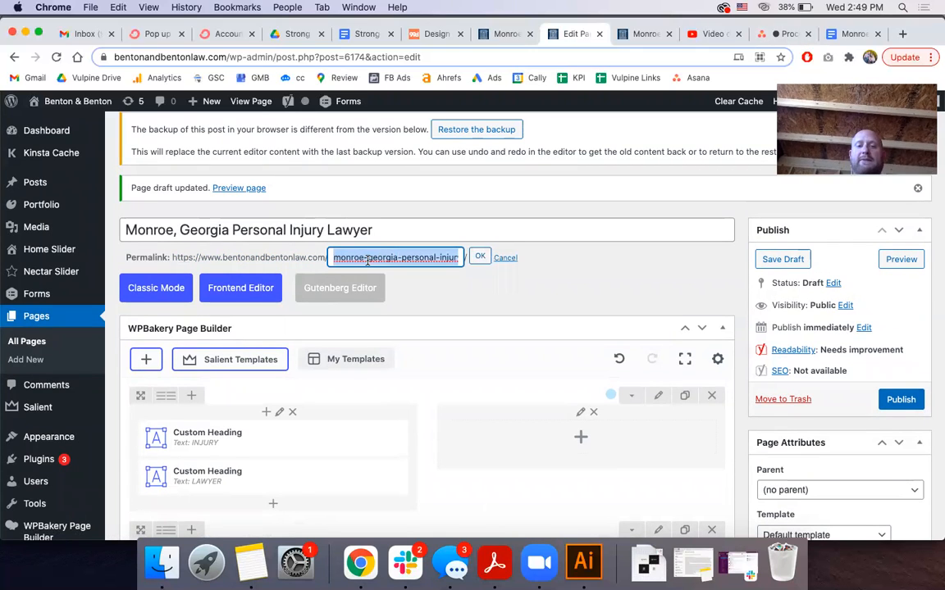
key(Right)
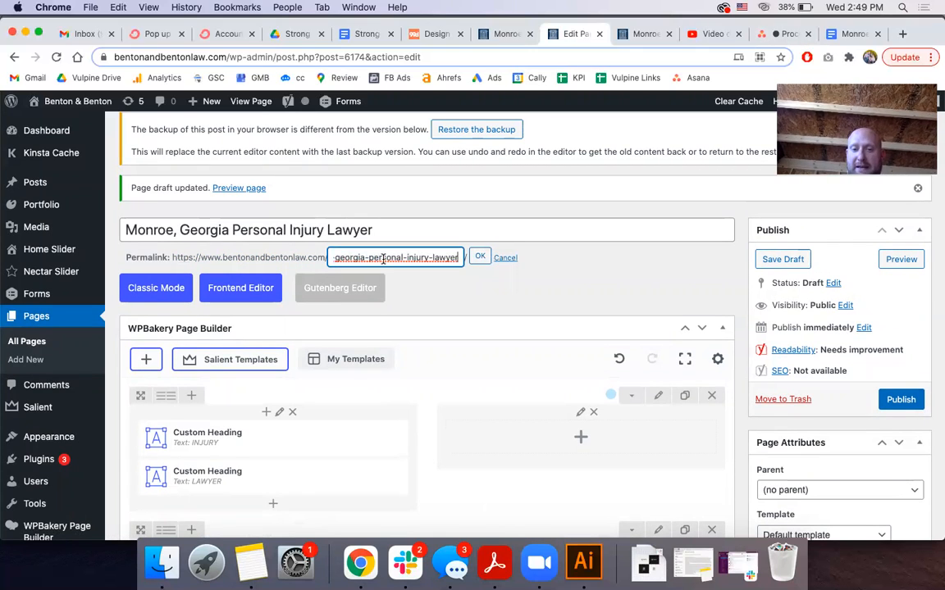
key(super+a)
key(Left)
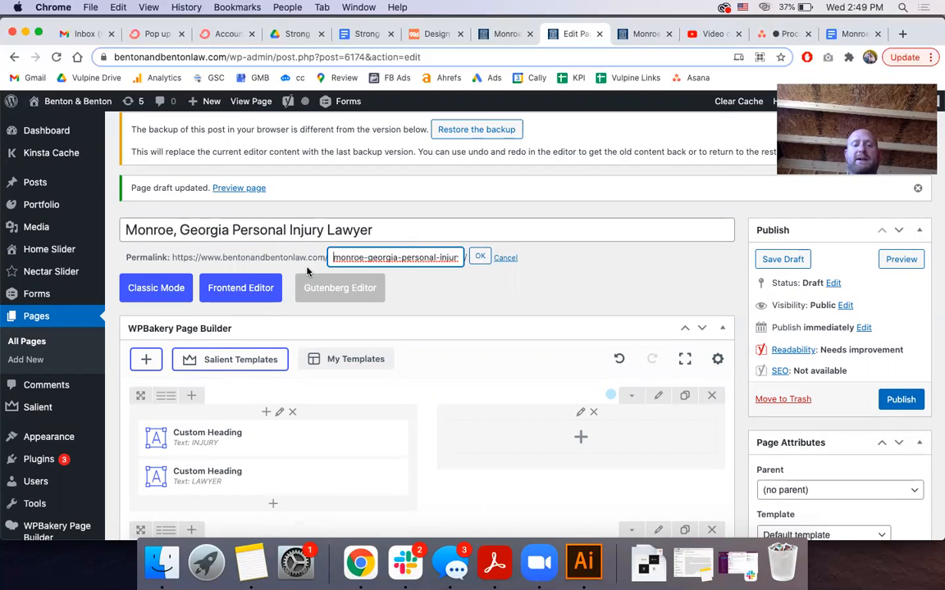
click(481, 258)
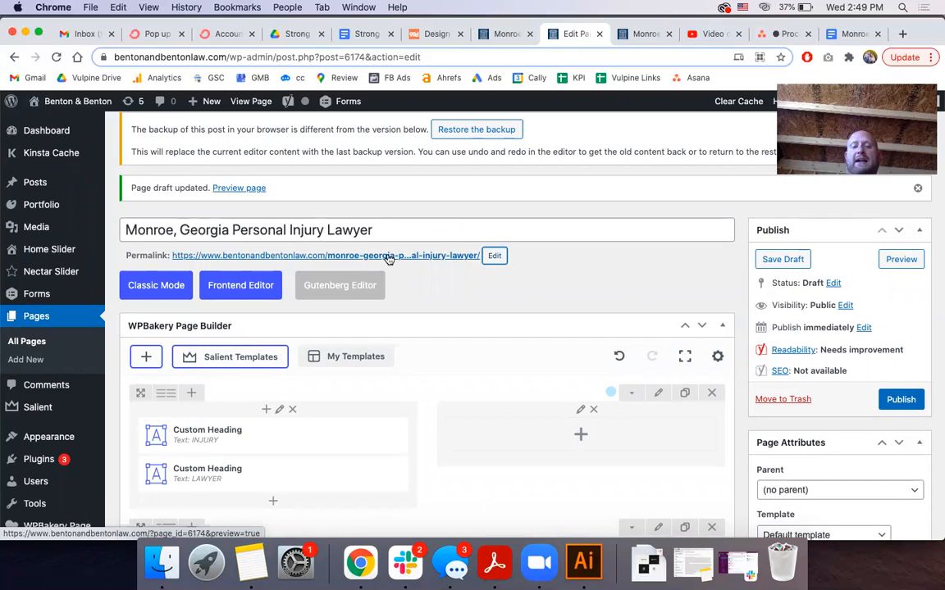
click(493, 256)
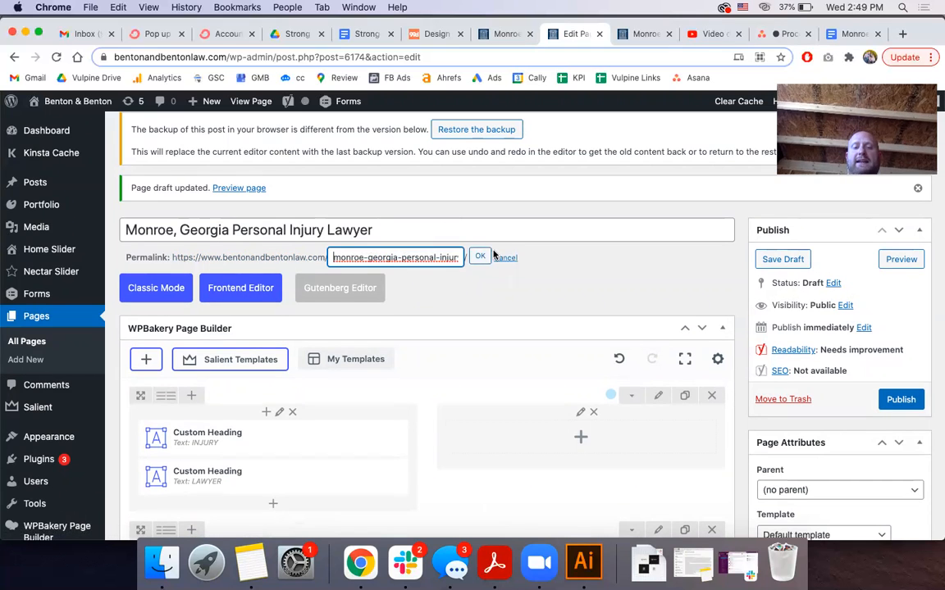
triple_click(400, 258)
key(Right)
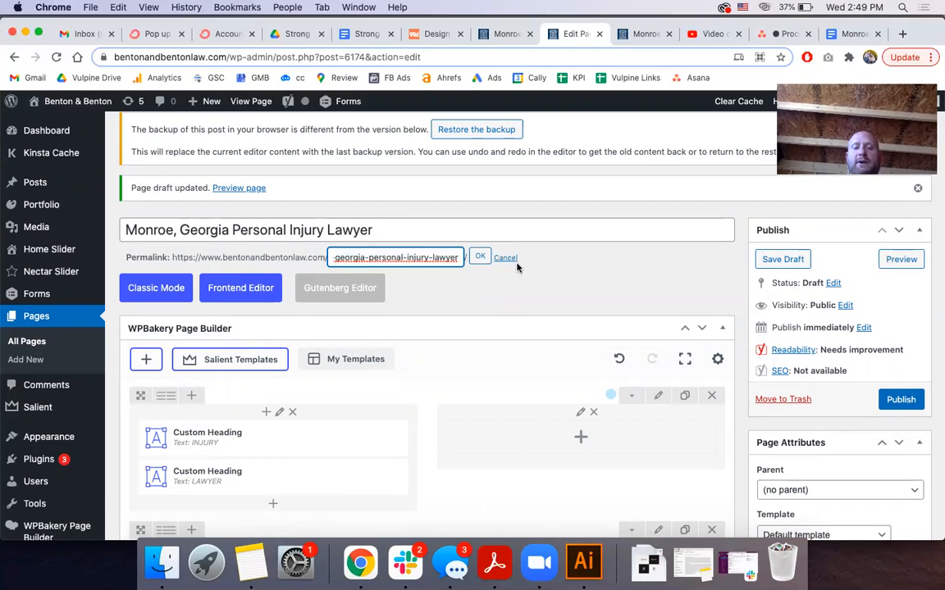
click(481, 256)
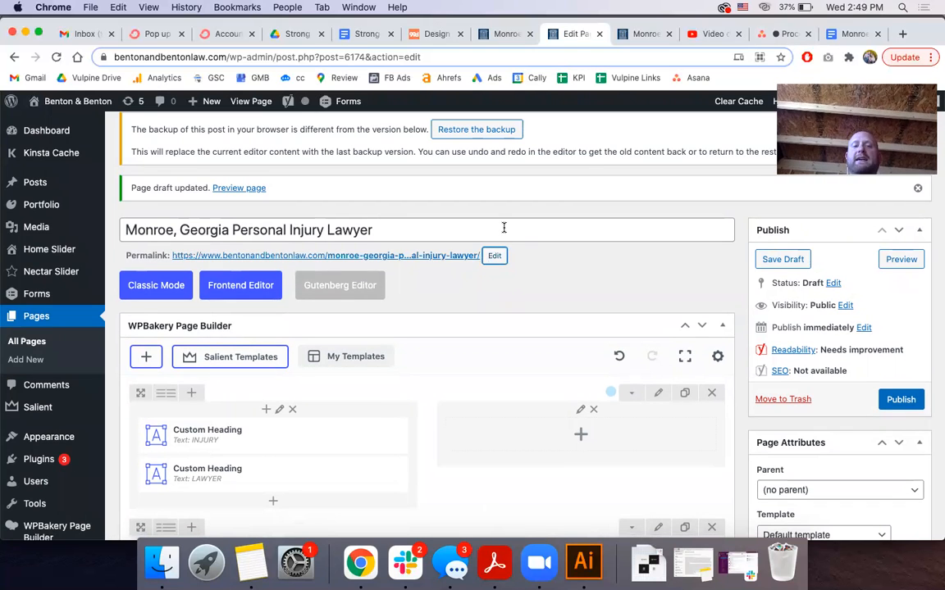
Find the 'Monroe, Georgia Car Accident Lawyer' Text Block and open its settings
scroll(503, 228, down, 5)
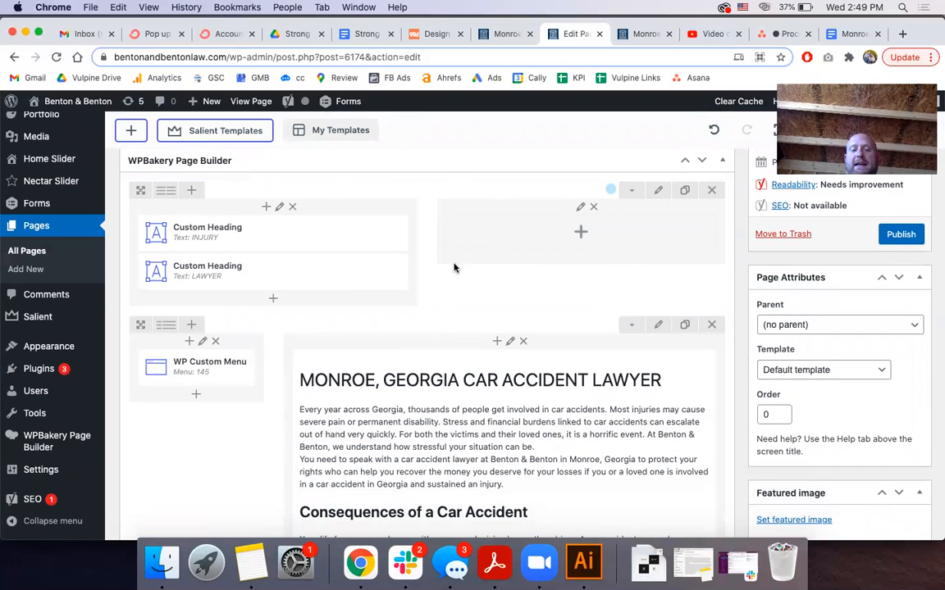
scroll(504, 238, down, 4)
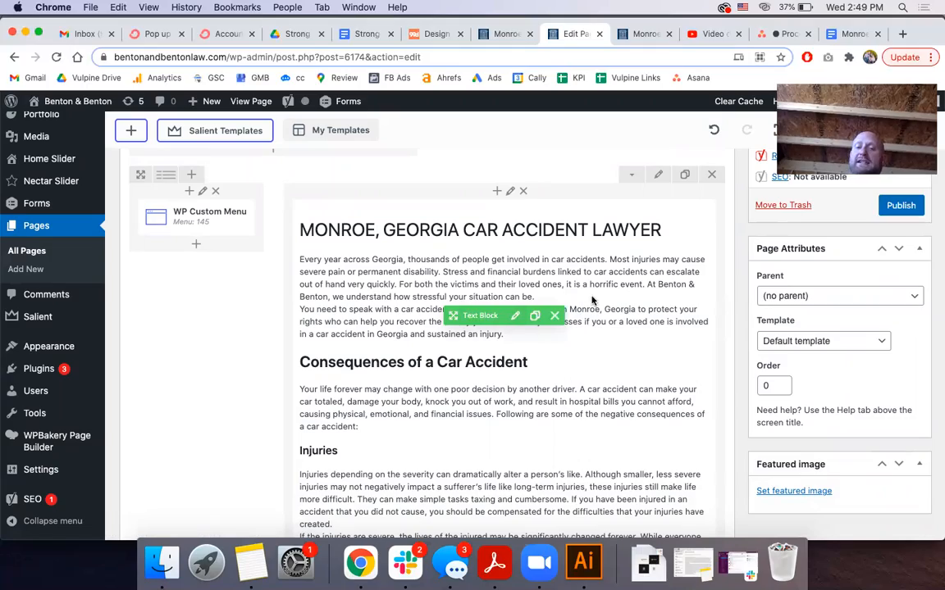
scroll(592, 302, down, 15)
scroll(592, 302, down, 20)
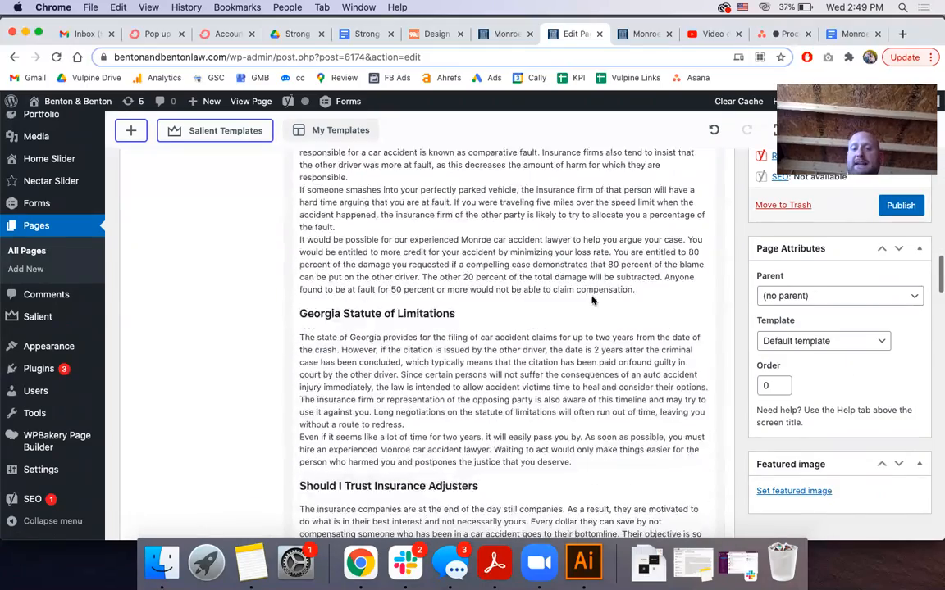
scroll(581, 301, up, 5)
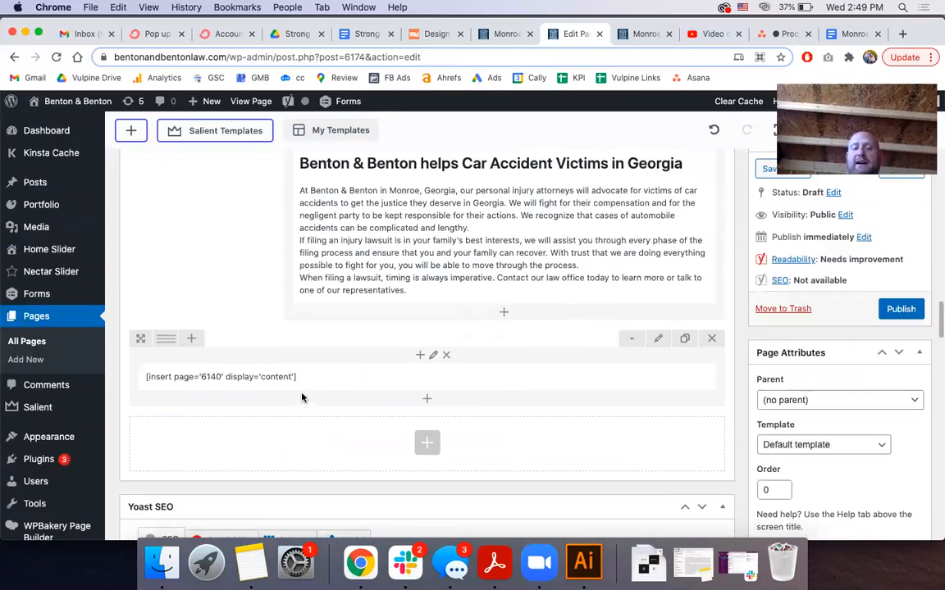
scroll(344, 361, up, 10)
scroll(344, 361, up, 4)
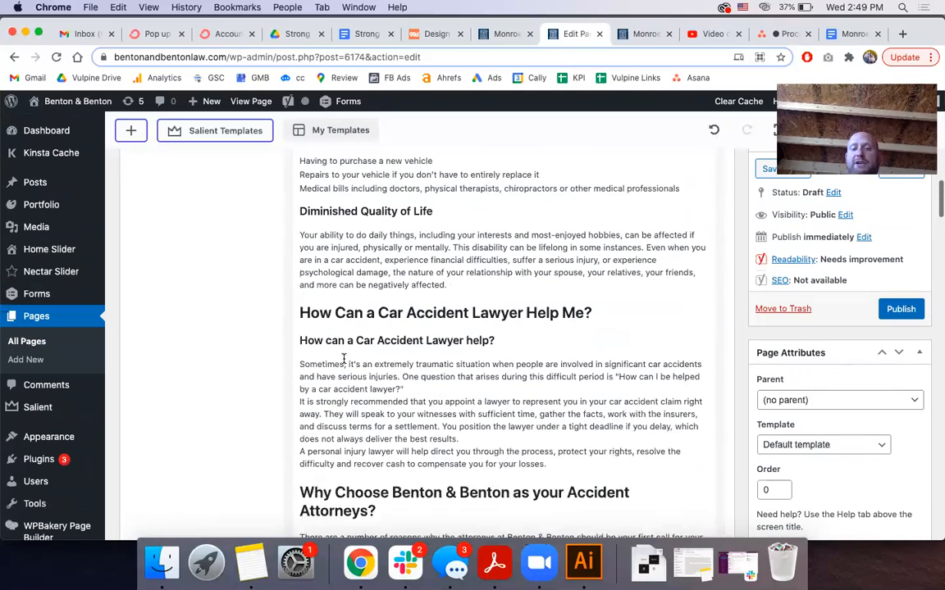
mouse_move(521, 316)
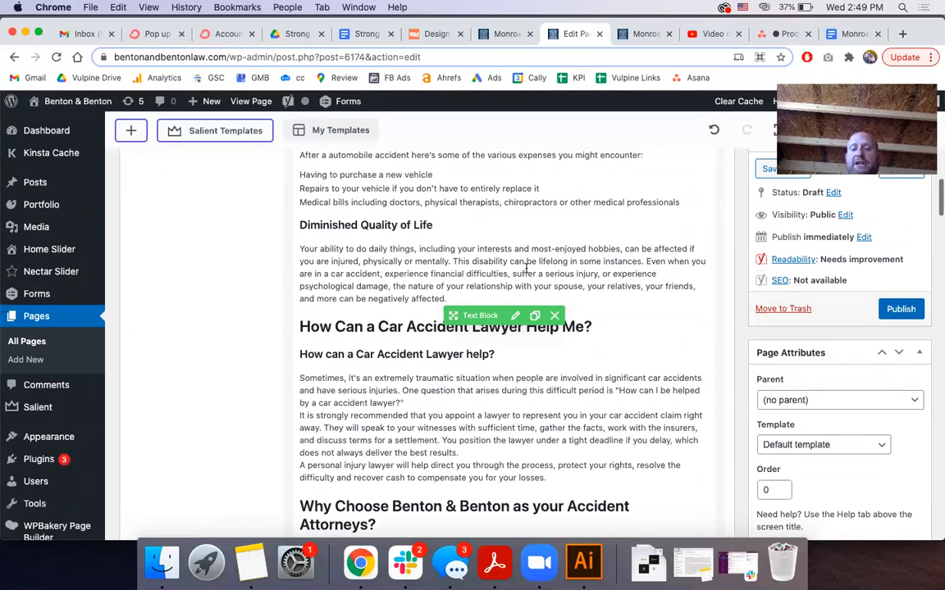
click(517, 318)
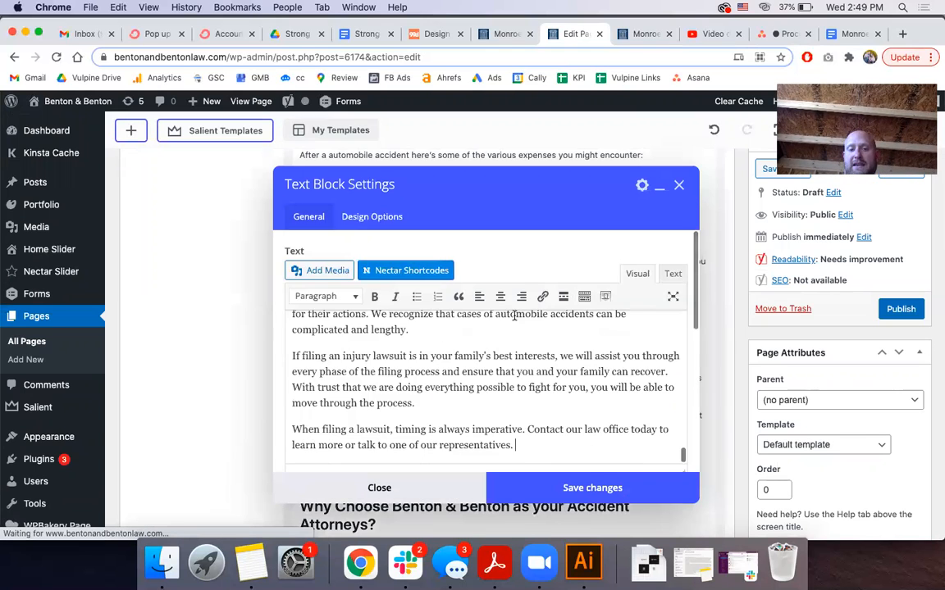
Select all the old car-accident article text in the Visual editor and delete it
scroll(472, 348, up, 15)
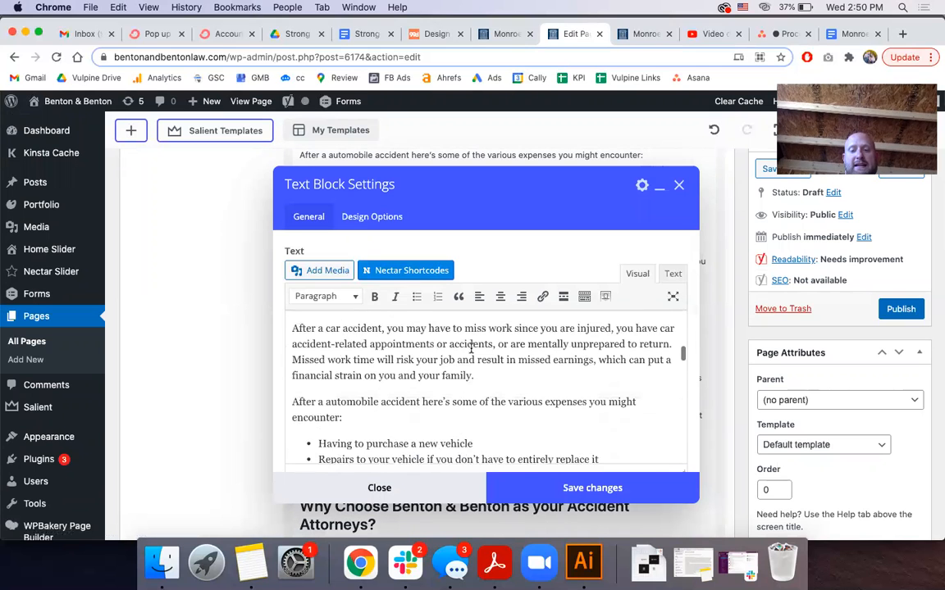
click(463, 376)
key(super+a)
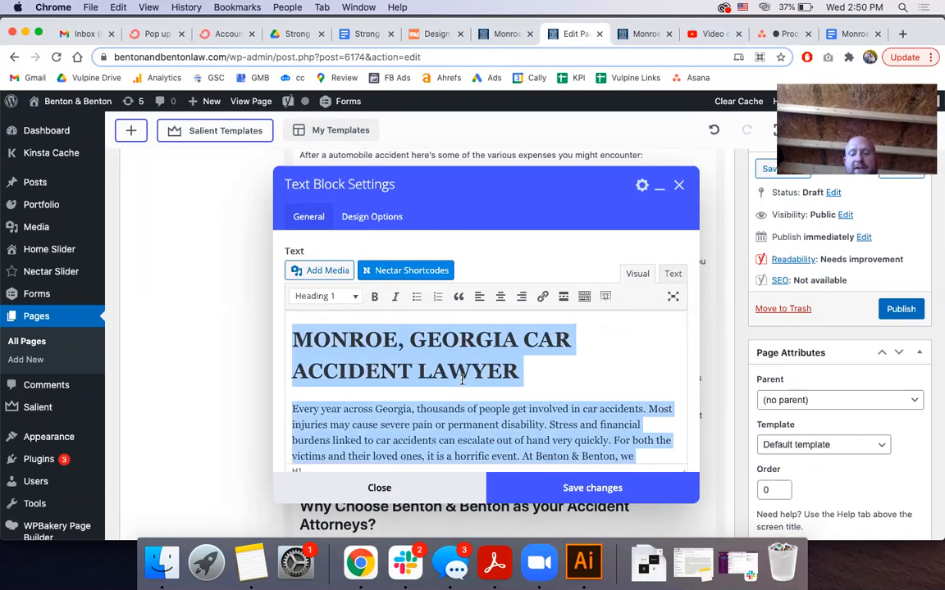
key(BackSpace)
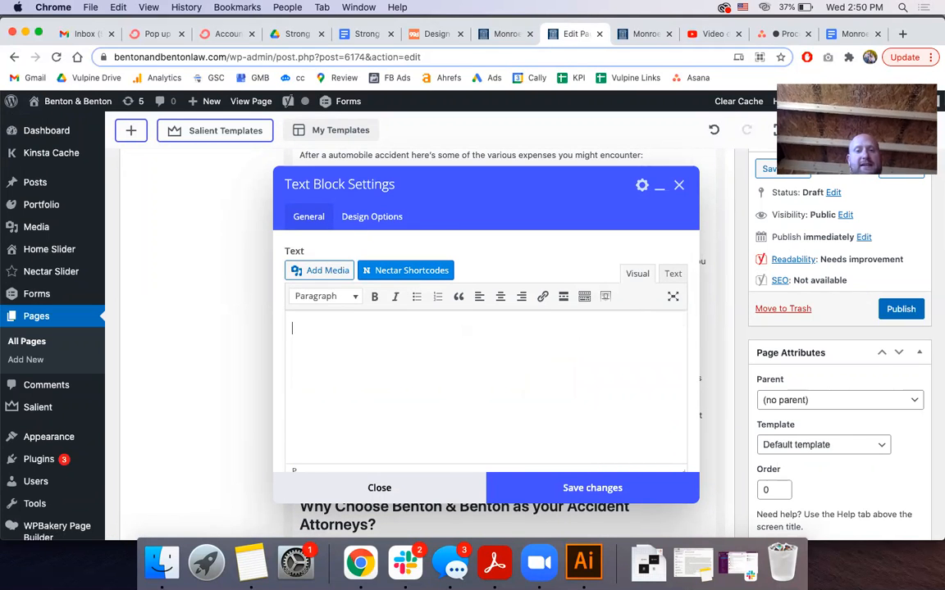
click(843, 38)
Copy the Google Doc article from its first paragraph through the closing paragraph
click(266, 311)
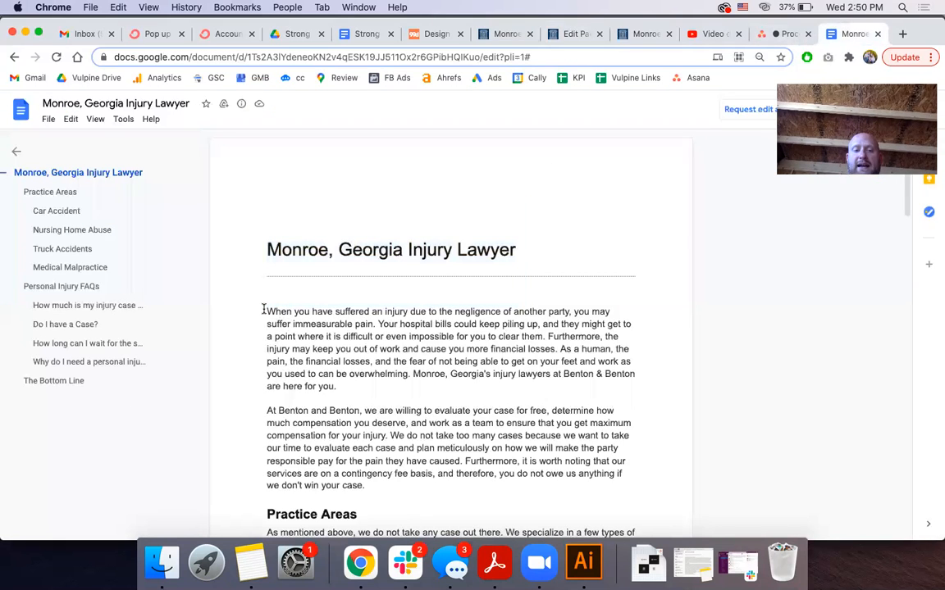
drag(264, 309, 548, 282)
scroll(425, 396, down, 20)
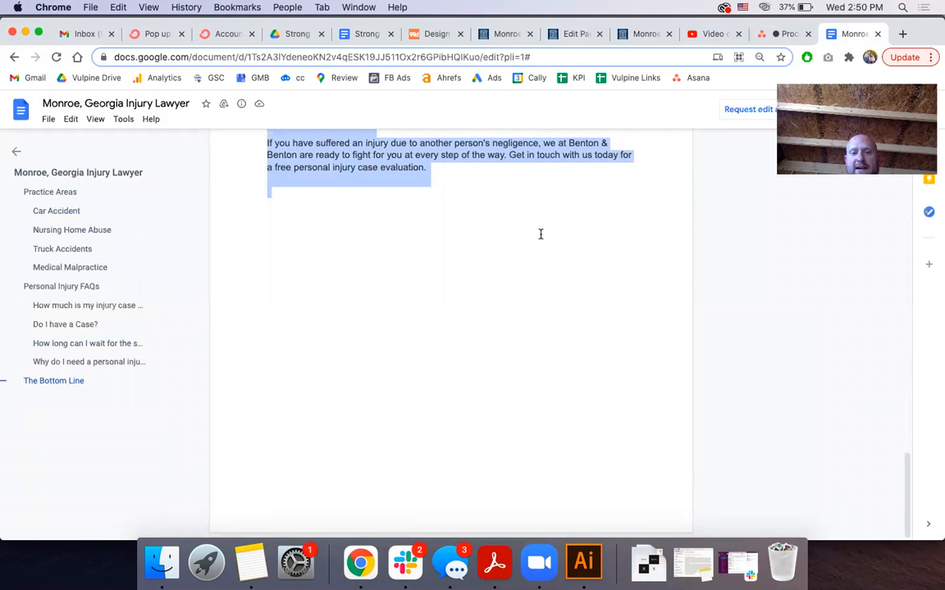
drag(520, 189, 512, 179)
click(587, 34)
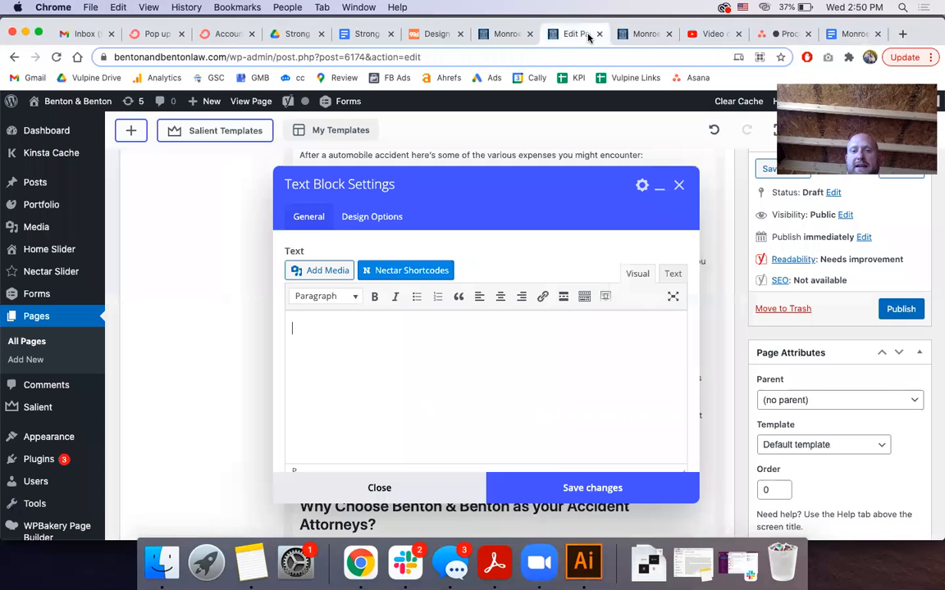
Paste the copied injury-lawyer article into the empty text block via the Visual view
click(672, 274)
right_click(316, 358)
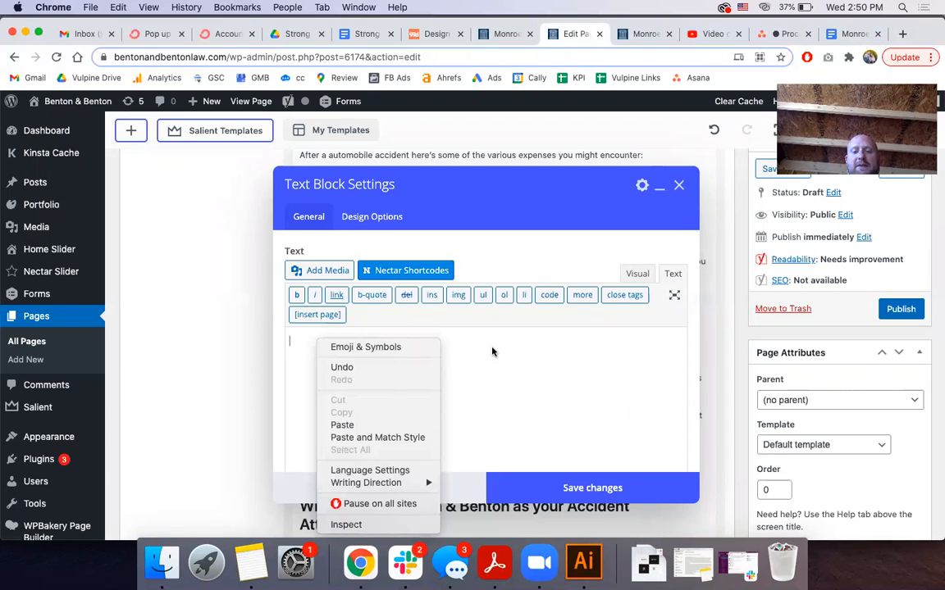
click(363, 439)
click(637, 274)
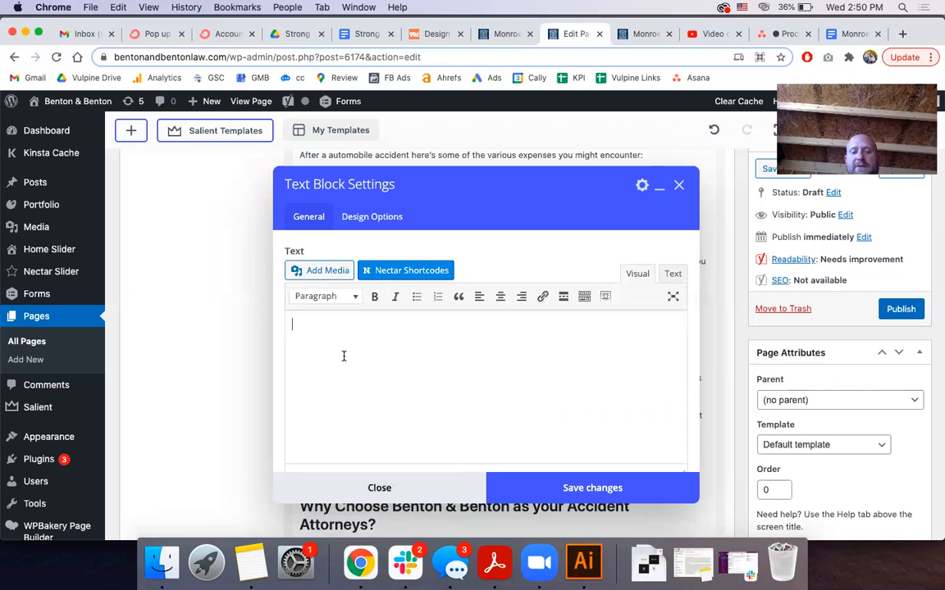
key(super+v)
scroll(344, 357, up, 20)
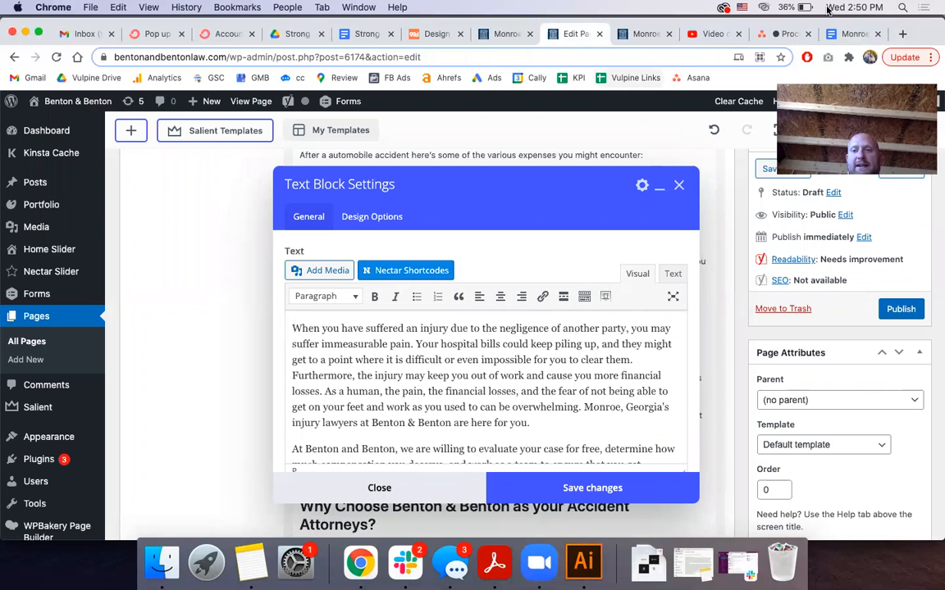
click(638, 33)
scroll(458, 410, down, 2)
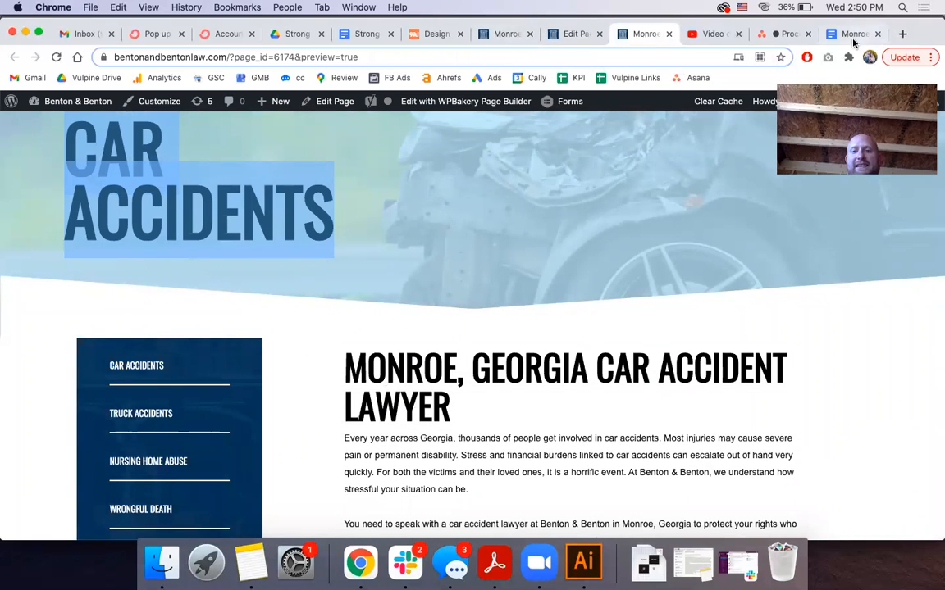
click(853, 37)
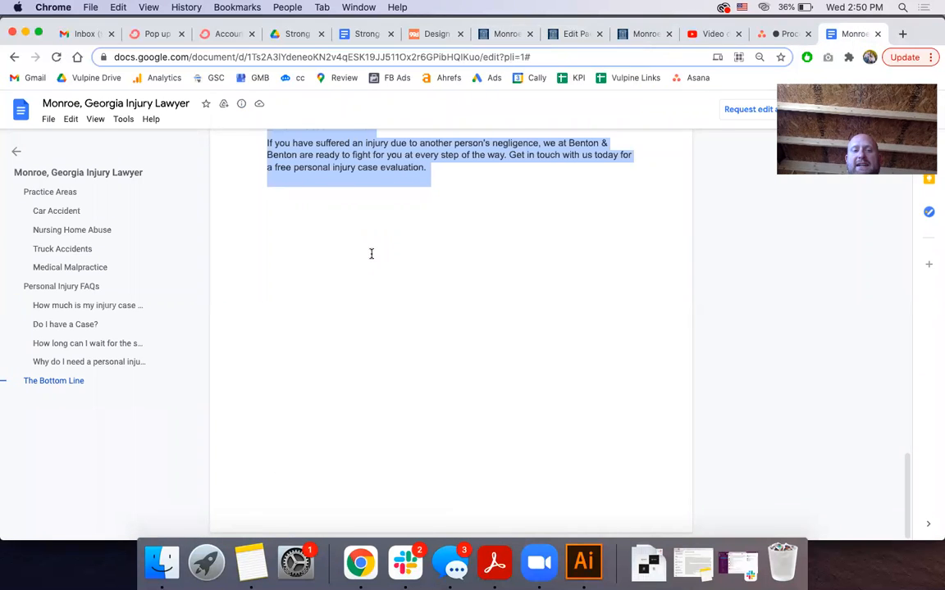
scroll(371, 253, up, 20)
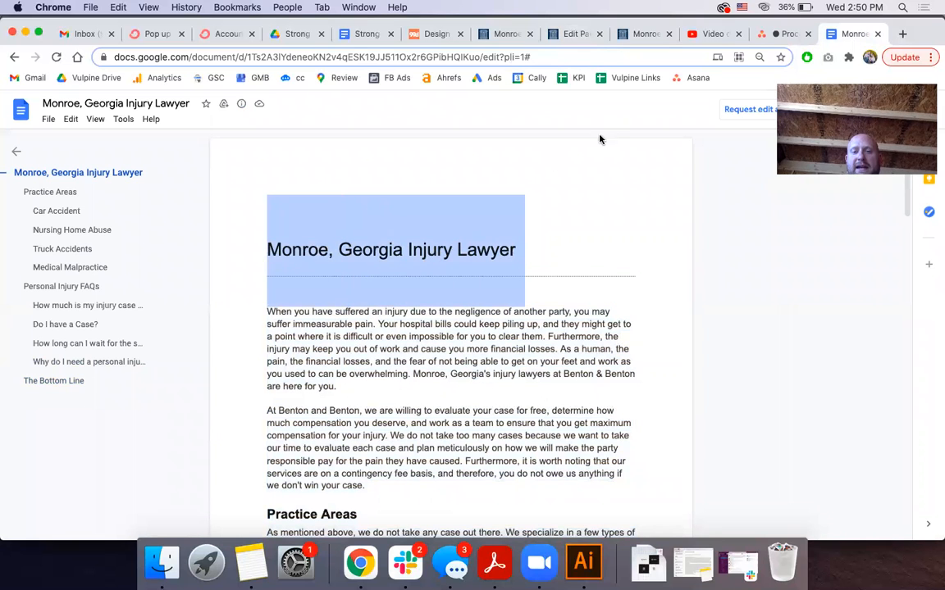
click(632, 34)
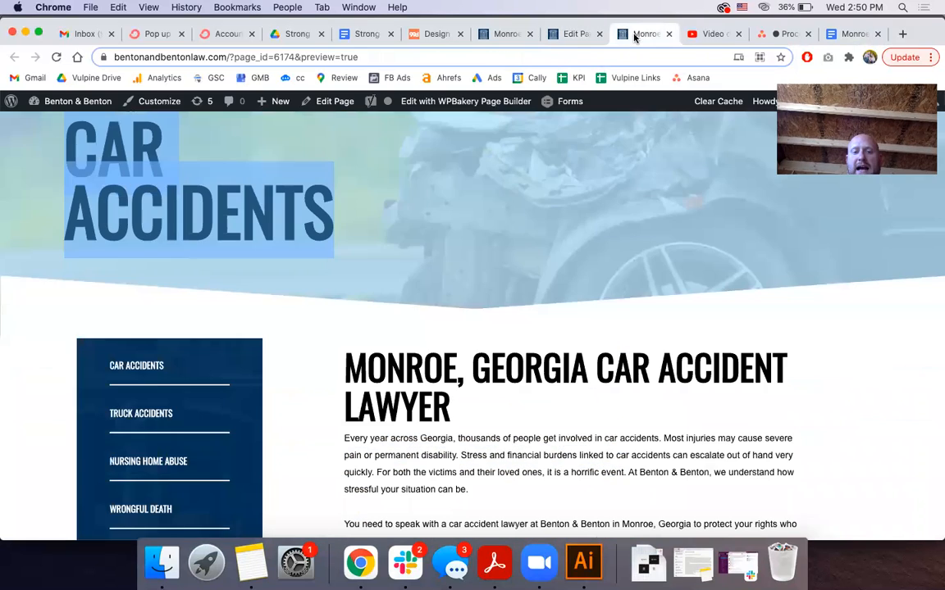
click(574, 33)
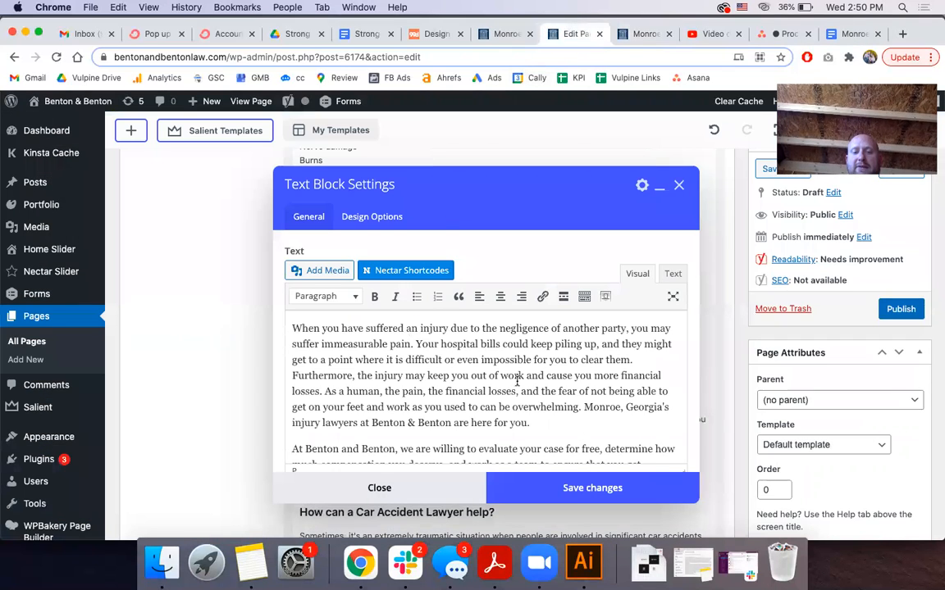
Close the text block settings and select the page title to copy it
click(560, 490)
scroll(270, 394, up, 15)
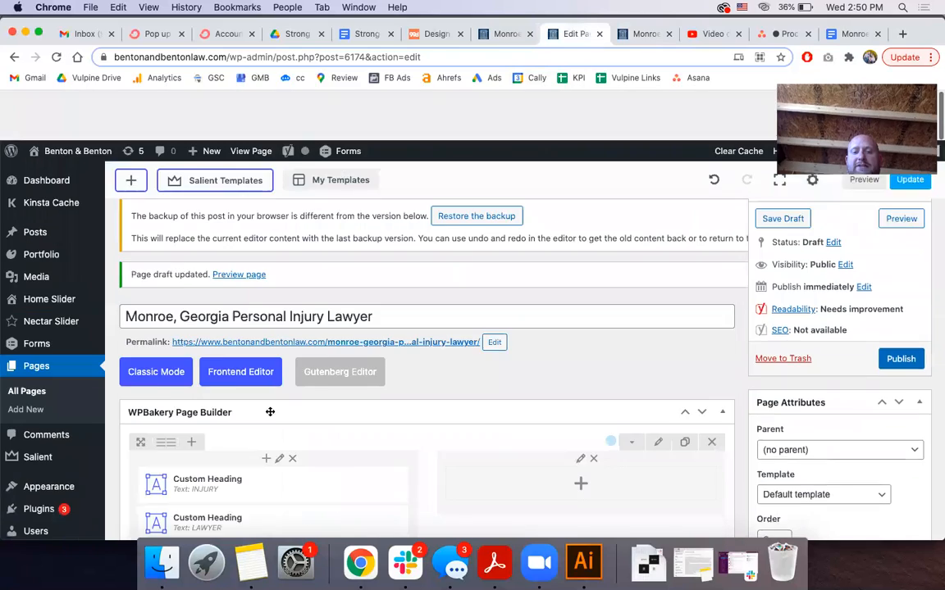
triple_click(277, 264)
key(super+c)
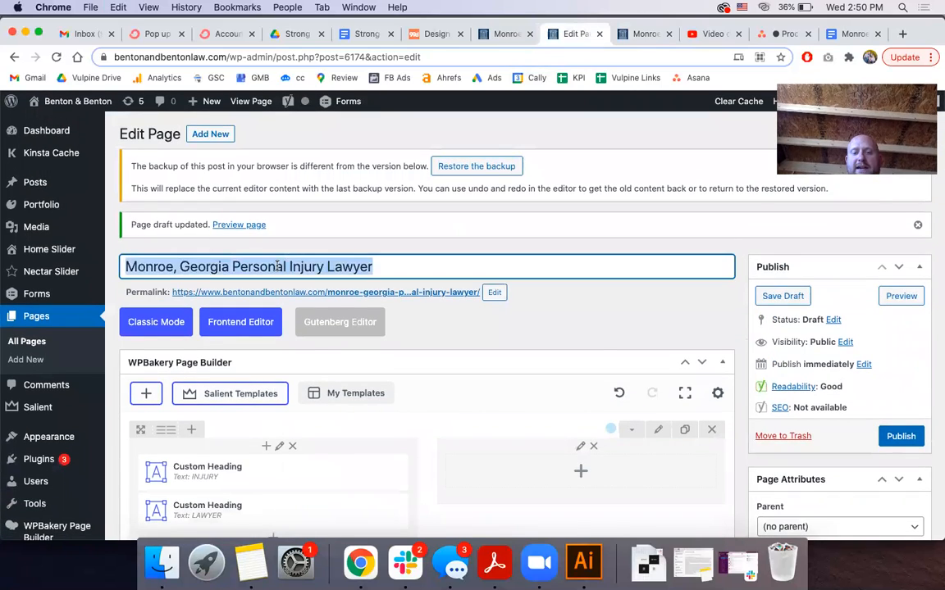
scroll(277, 270, down, 10)
In the text block's HTML source, add an <h1> heading at the top containing the pasted page title
click(519, 315)
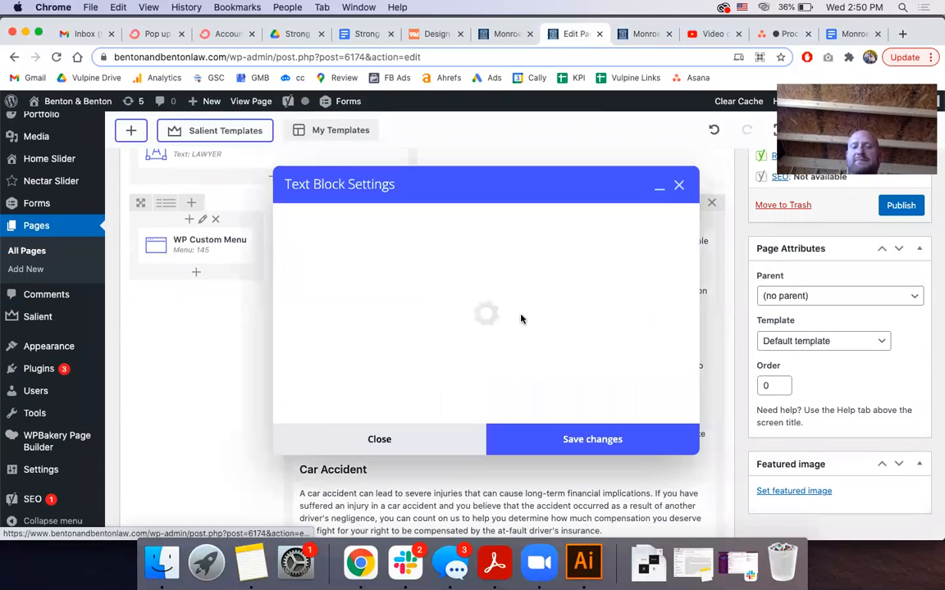
scroll(523, 344, down, 10)
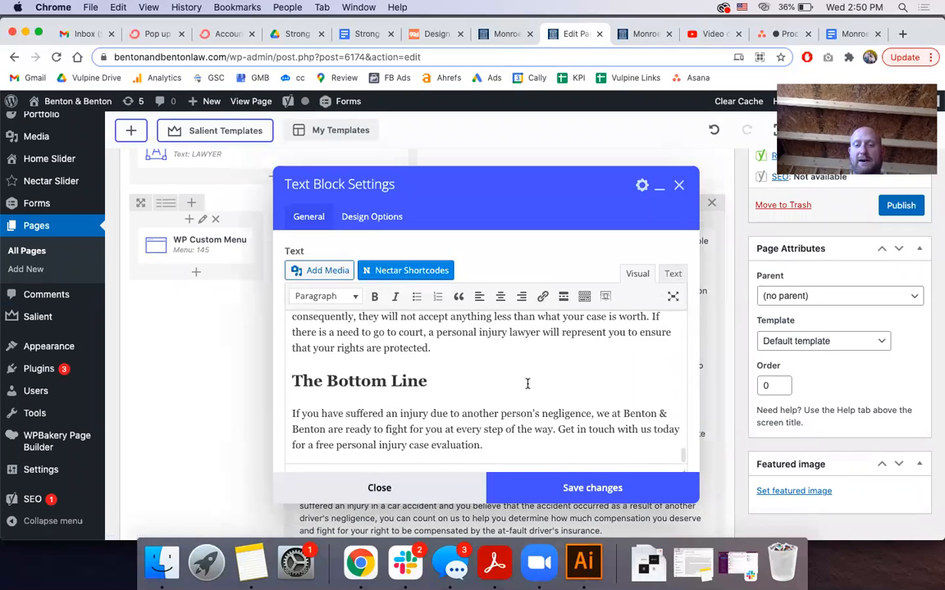
scroll(527, 383, up, 5)
click(672, 274)
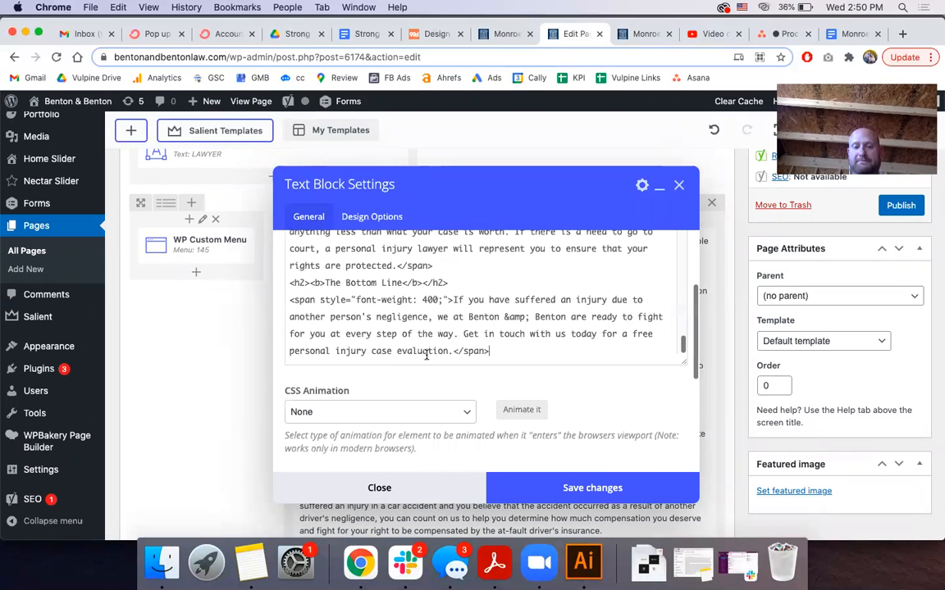
scroll(425, 354, up, 15)
click(290, 340)
key(Return)
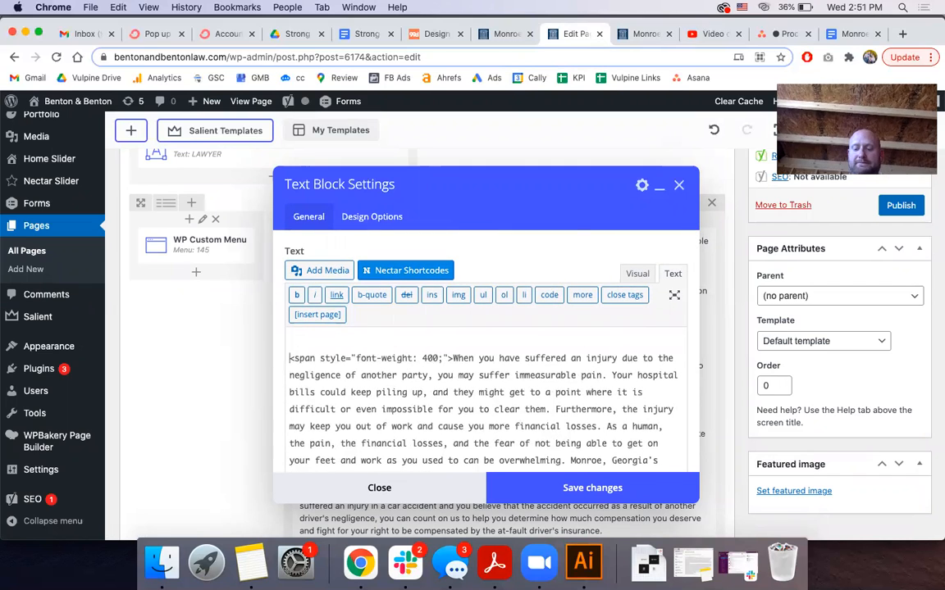
text(<h1></h1>)
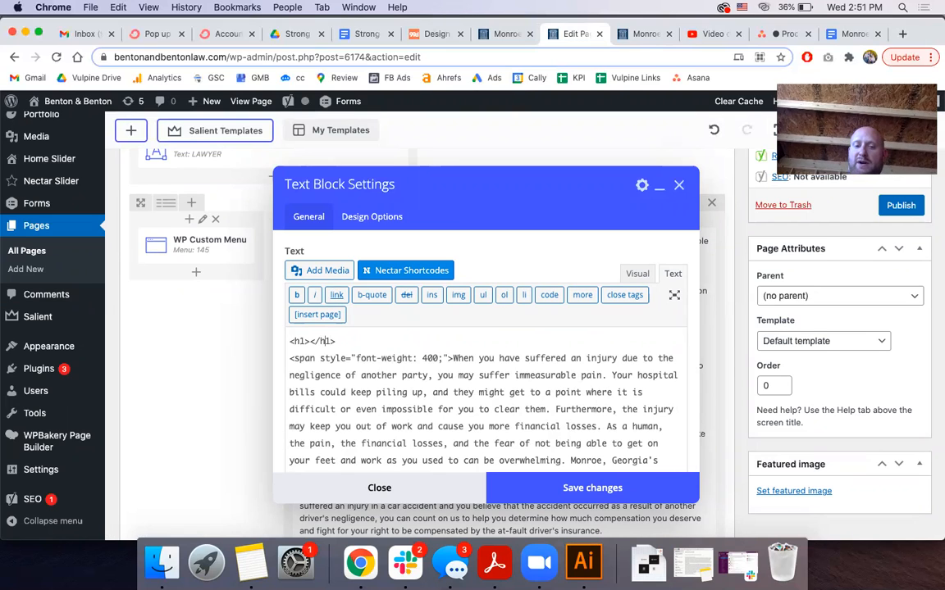
key(Left)
key(Left)
key(Left)
key(Left)
key(Left)
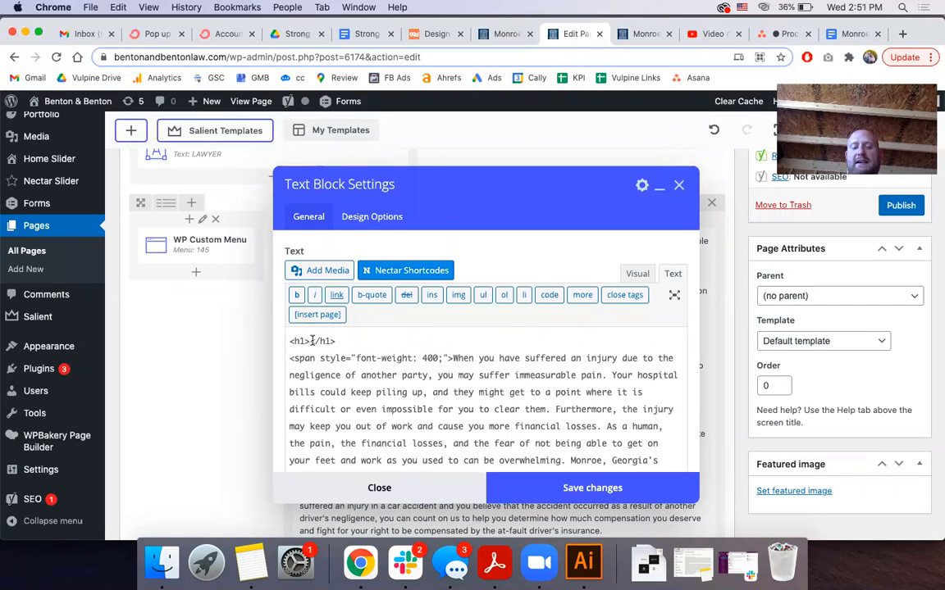
click(309, 340)
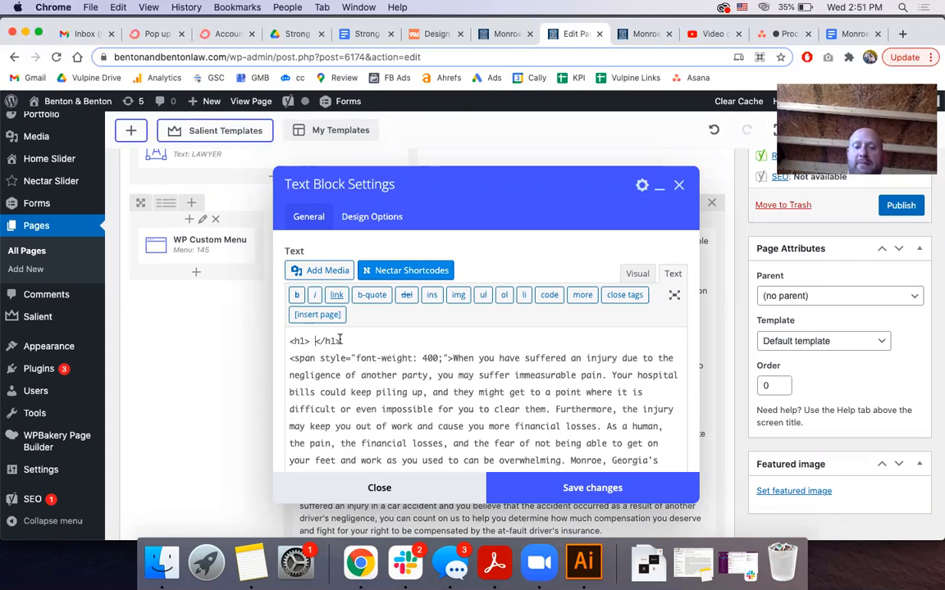
key(BackSpace)
key(super+v)
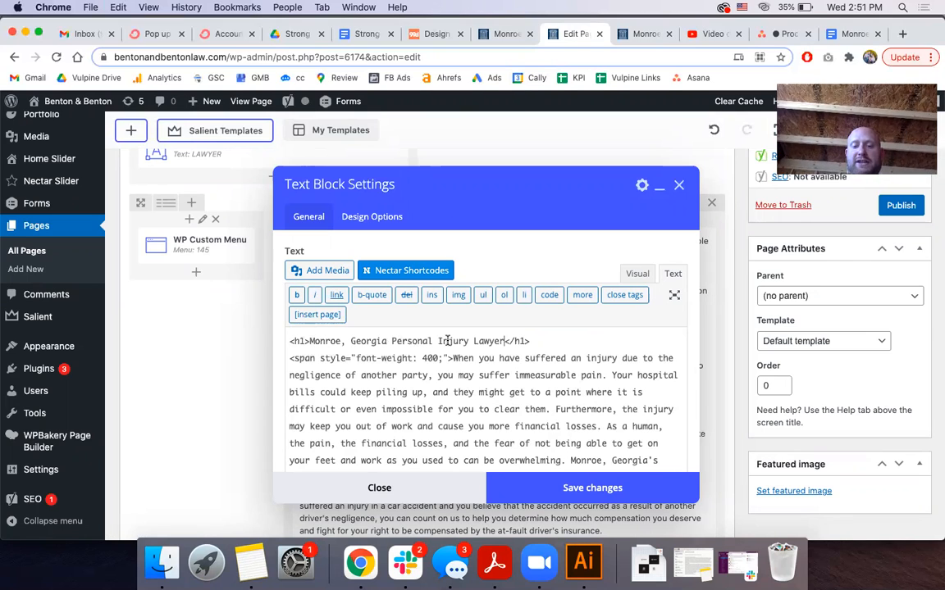
Scroll through the HTML body text, then bring up Asana's Optimizing a Page checklist
scroll(447, 340, down, 4)
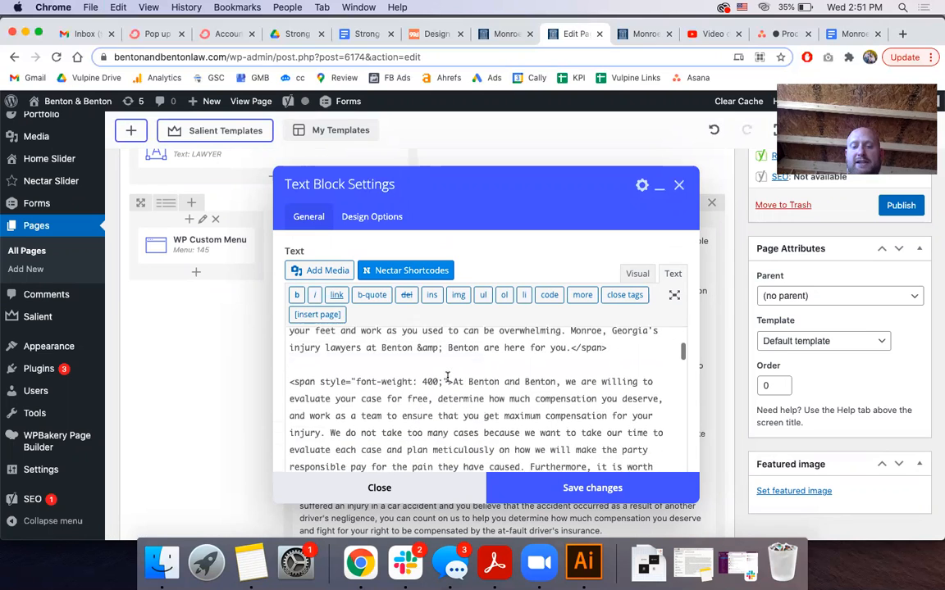
scroll(447, 376, up, 4)
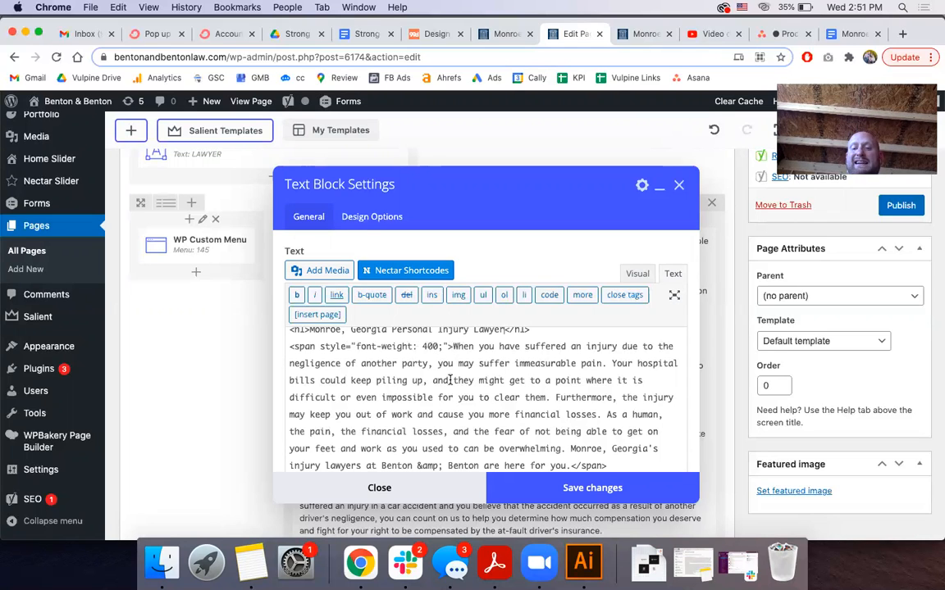
scroll(574, 410, down, 2)
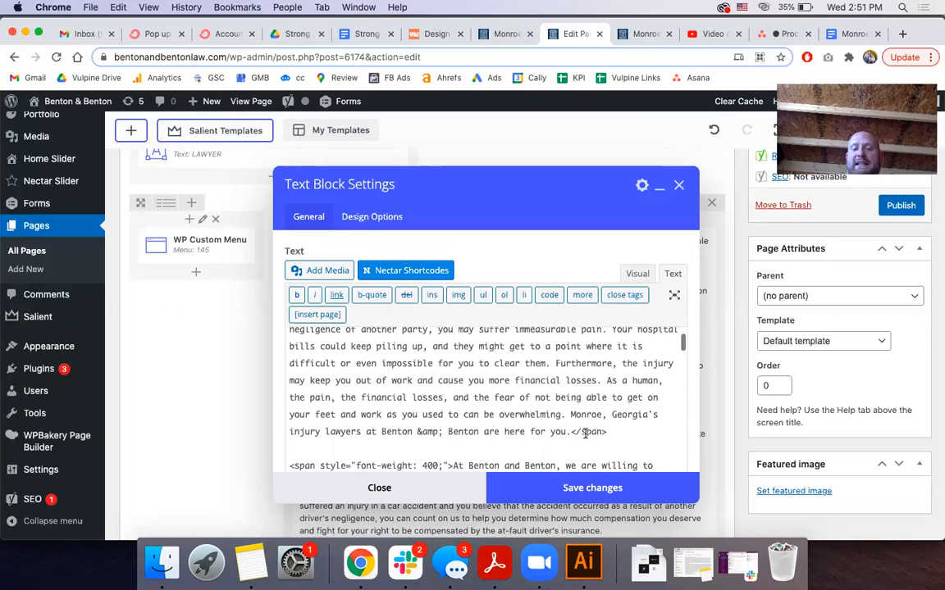
scroll(467, 383, down, 3)
scroll(467, 382, down, 4)
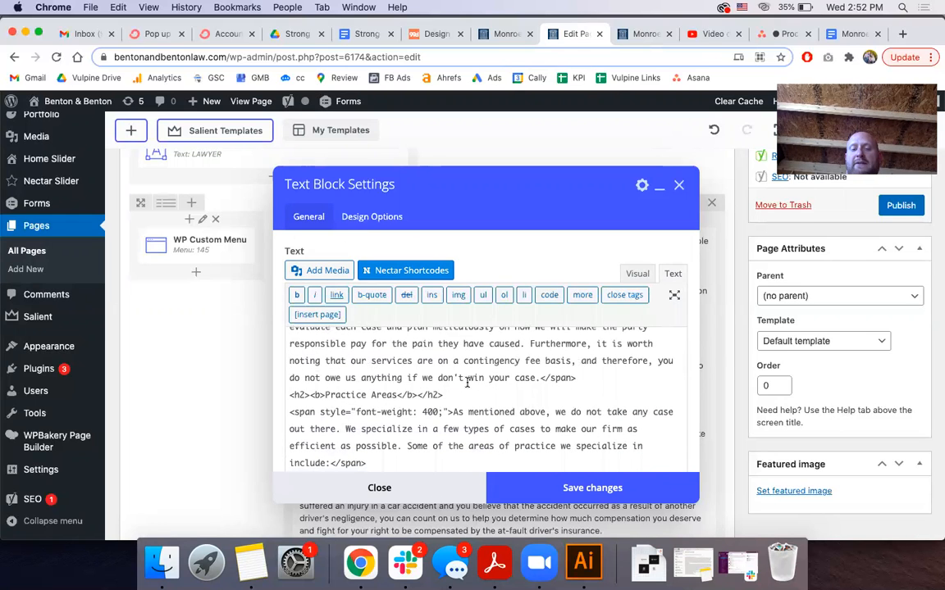
scroll(467, 382, up, 1)
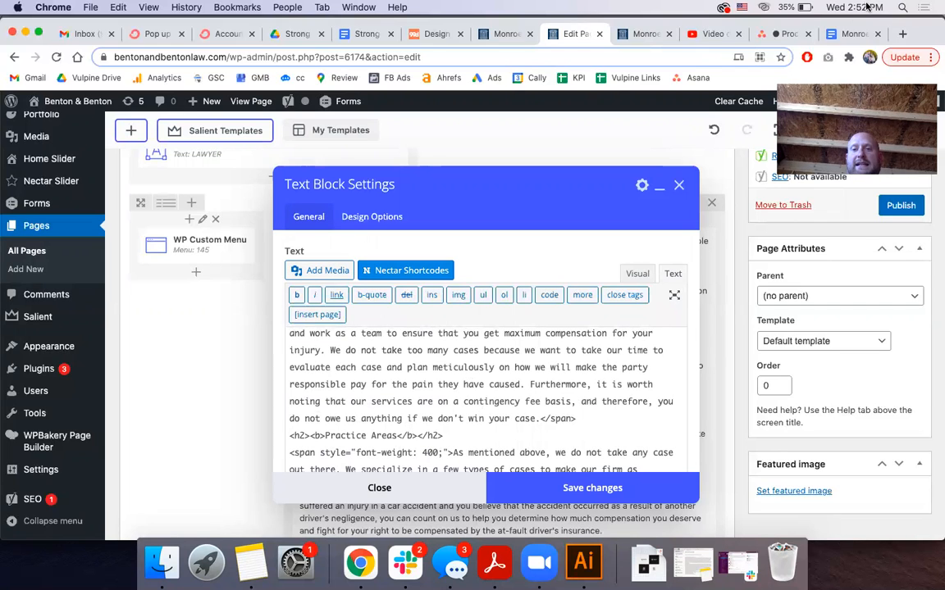
click(783, 34)
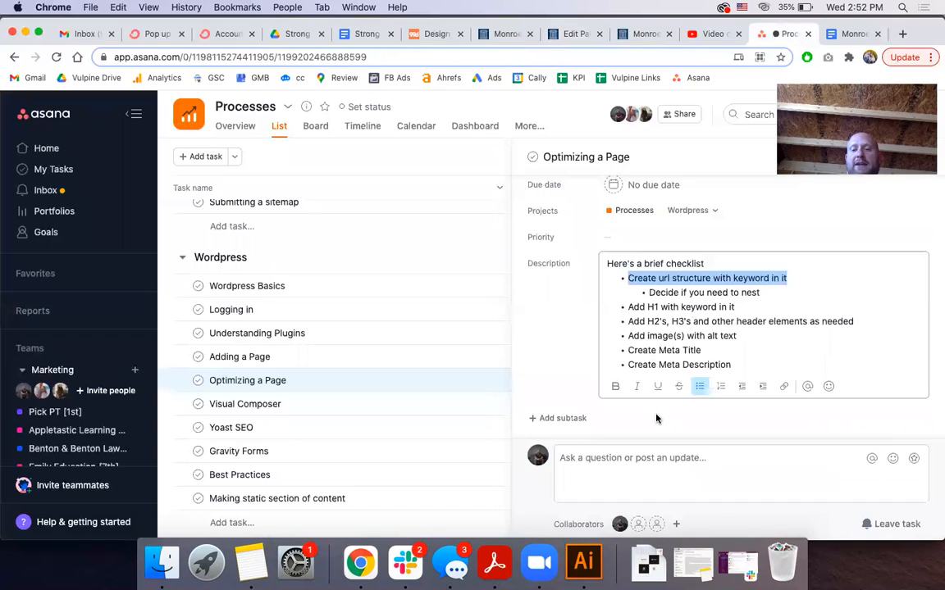
Note the 'Decide if you need to nest' item and keep the page's Parent set to no parent
triple_click(691, 292)
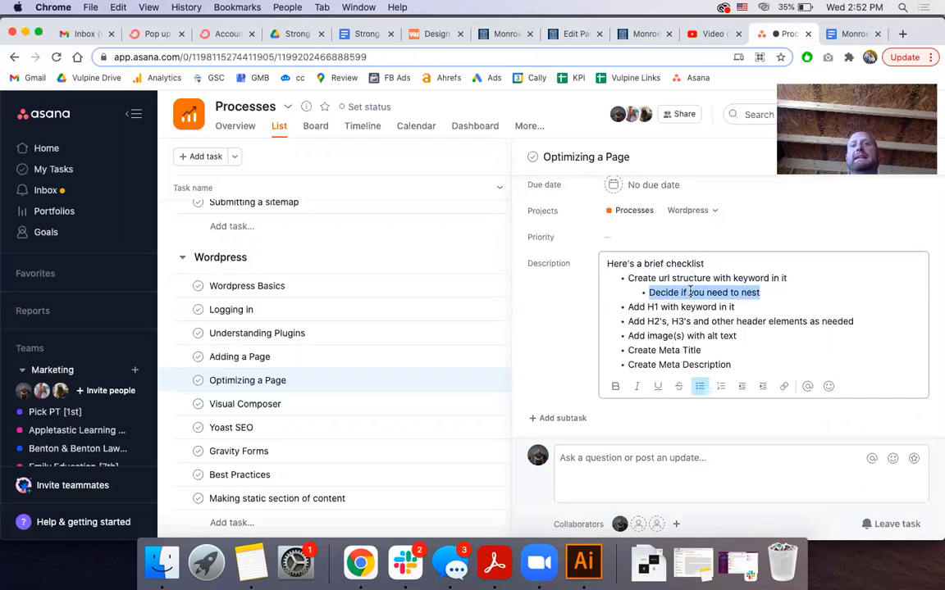
click(569, 34)
click(742, 296)
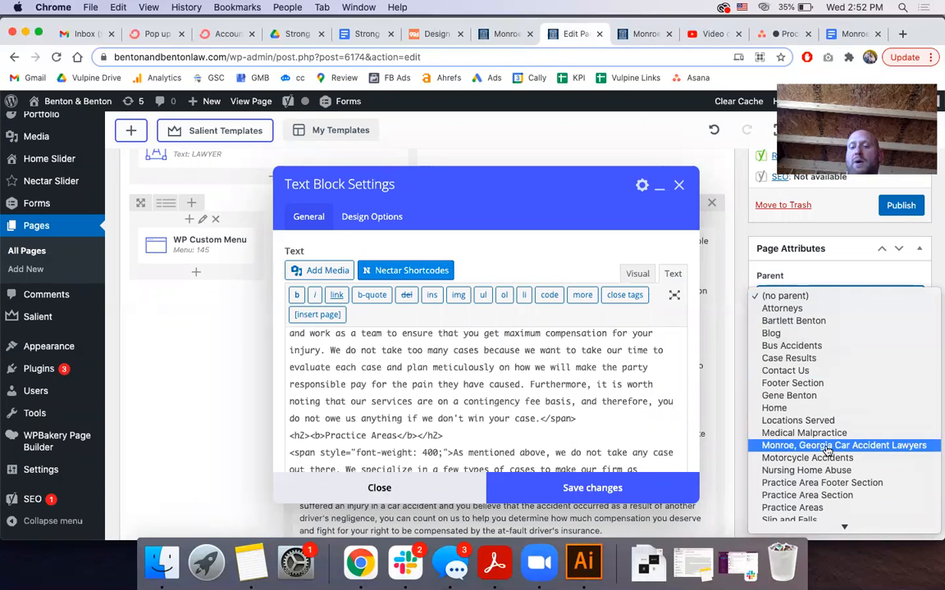
click(745, 253)
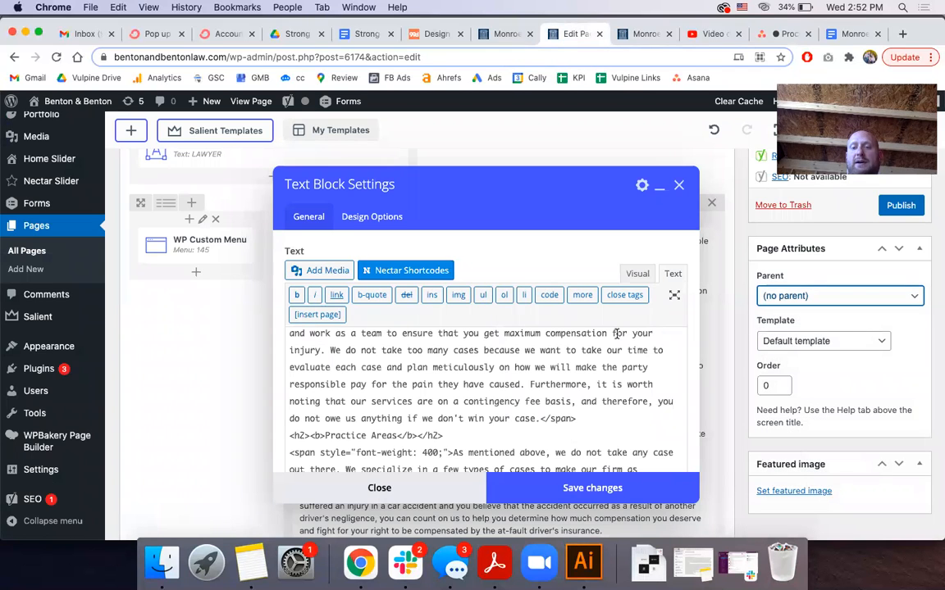
Review the 'Add H1 with keyword' checklist item, then open the Monroe page preview
click(785, 34)
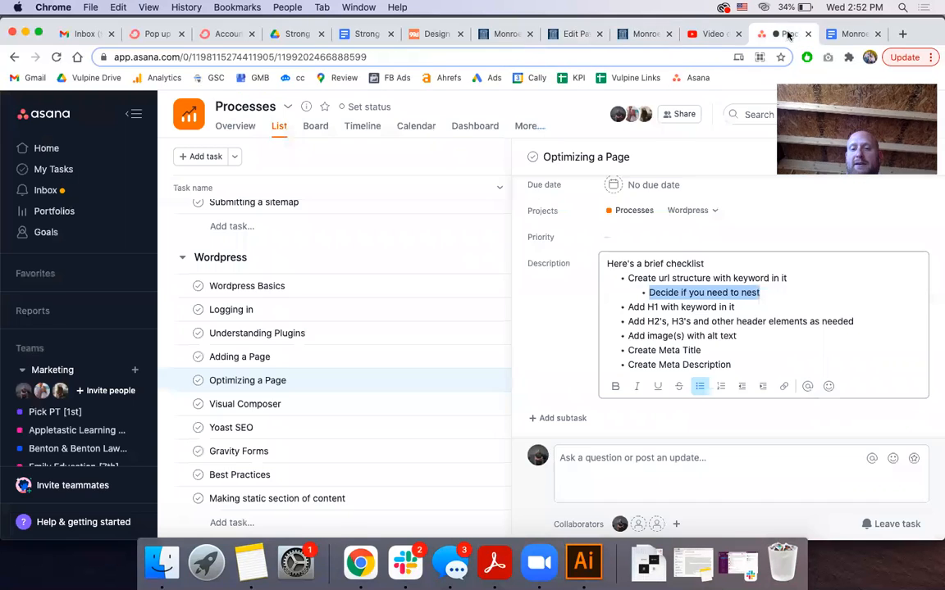
triple_click(694, 307)
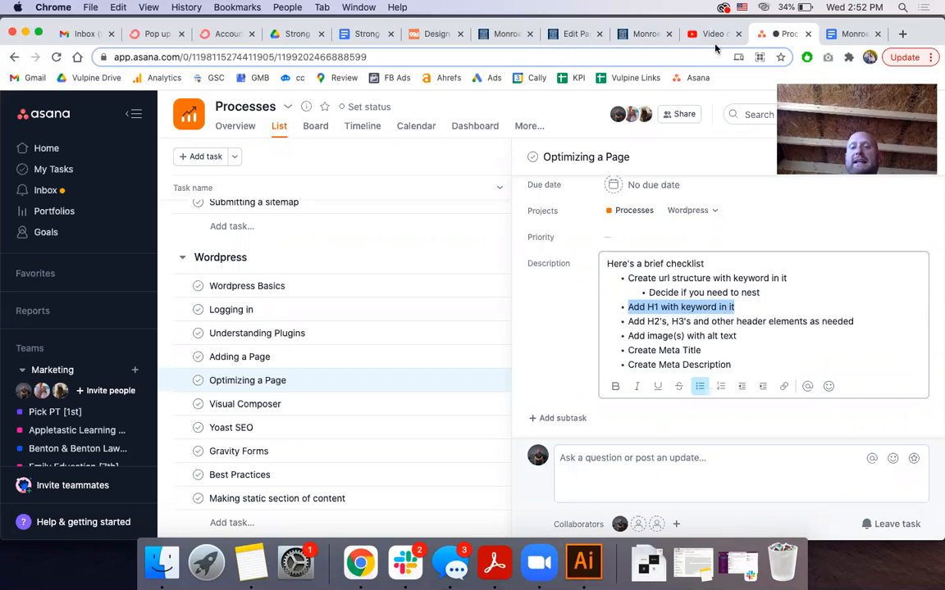
click(643, 35)
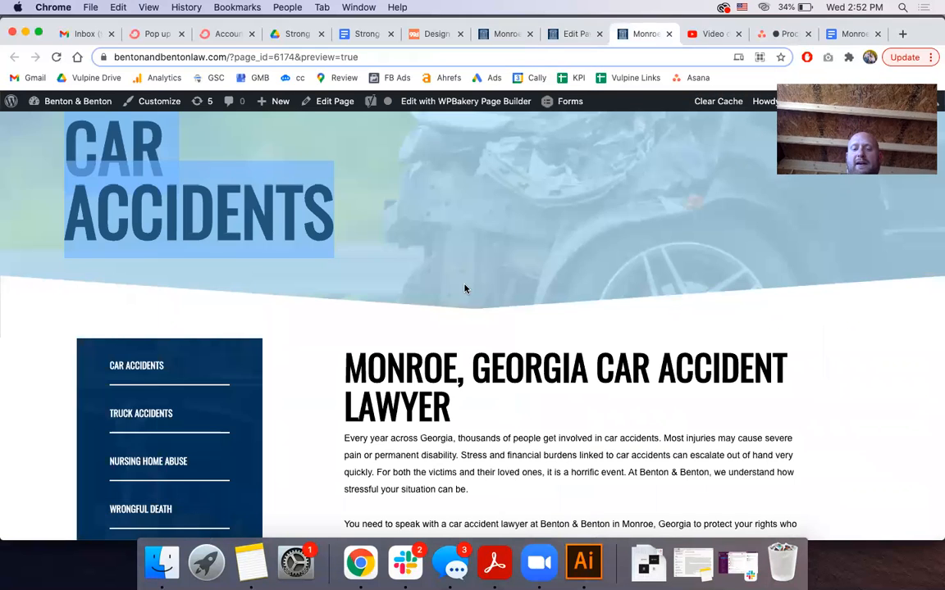
Highlight the CONSEQUENCES OF A CAR ACCIDENT heading, its CAR ACCIDENT keyword and the INJURIES subheading
scroll(464, 289, down, 5)
scroll(464, 286, up, 3)
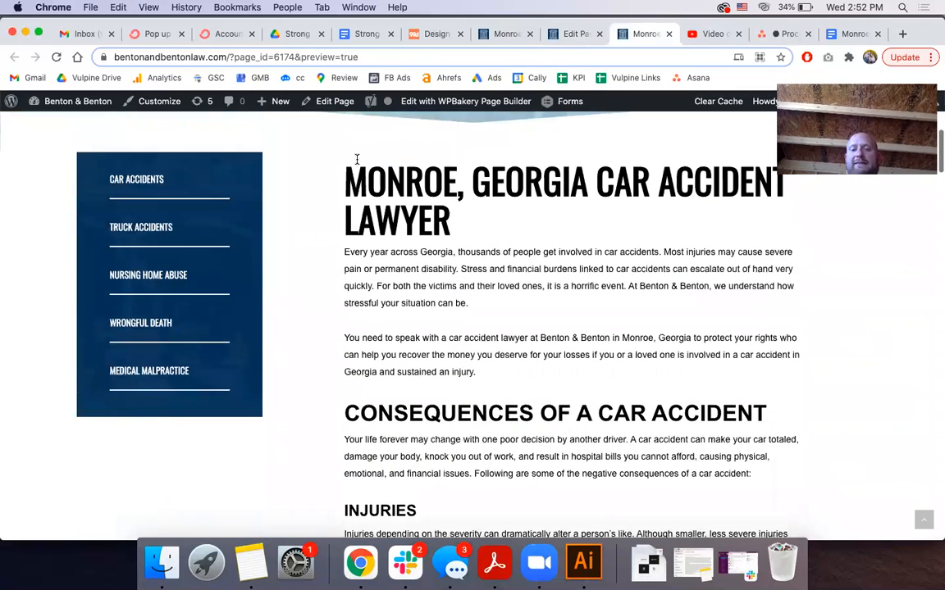
drag(351, 158, 450, 223)
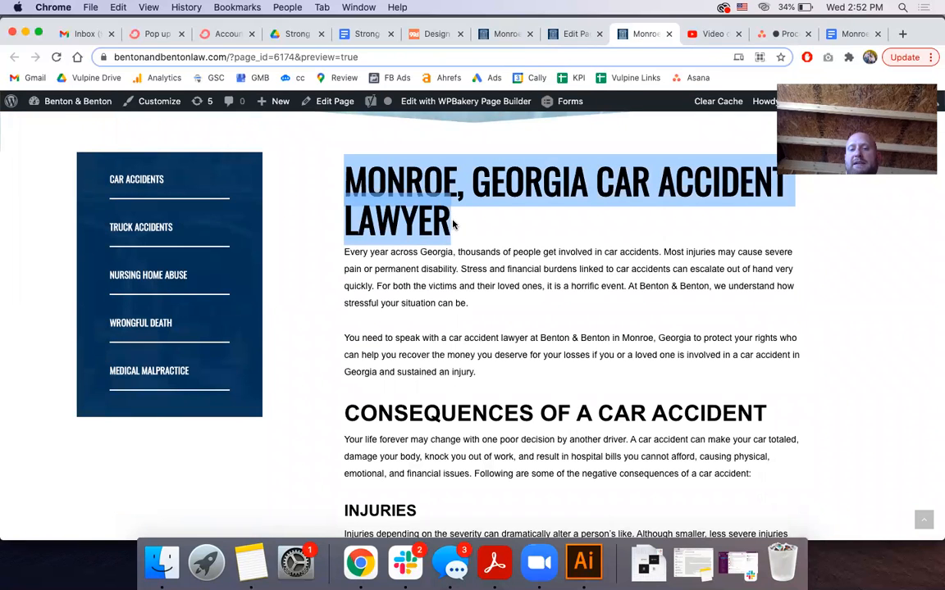
triple_click(416, 414)
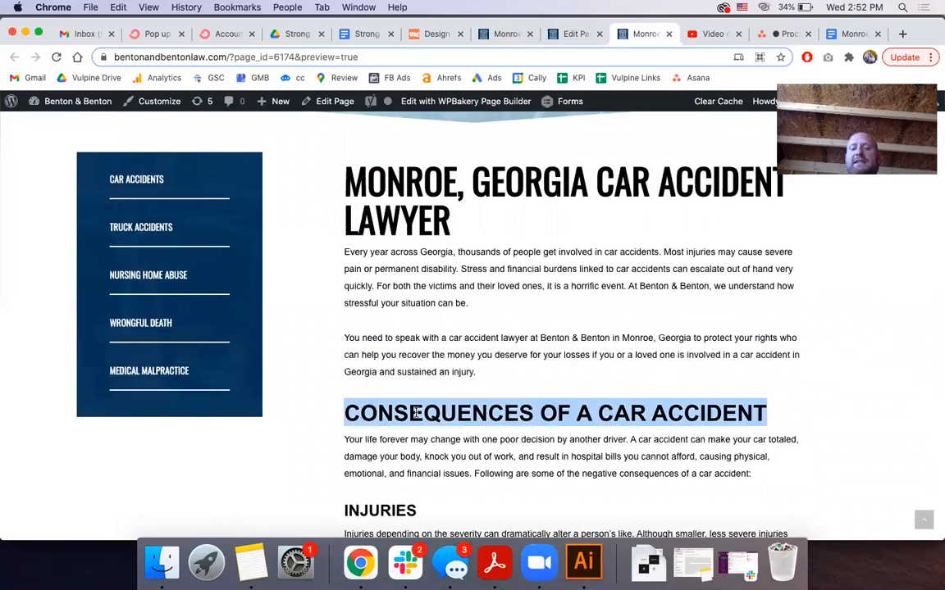
scroll(415, 412, down, 2)
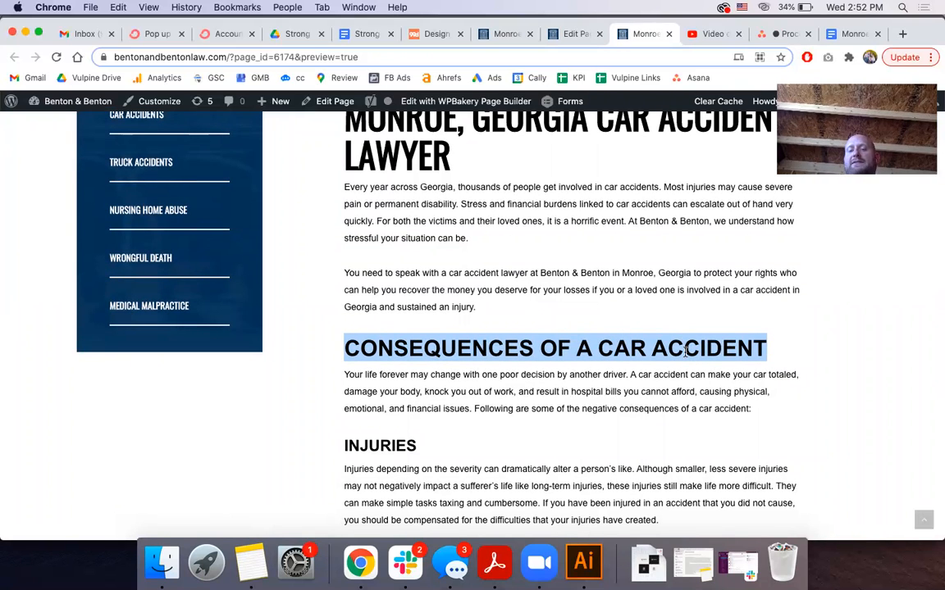
click(607, 351)
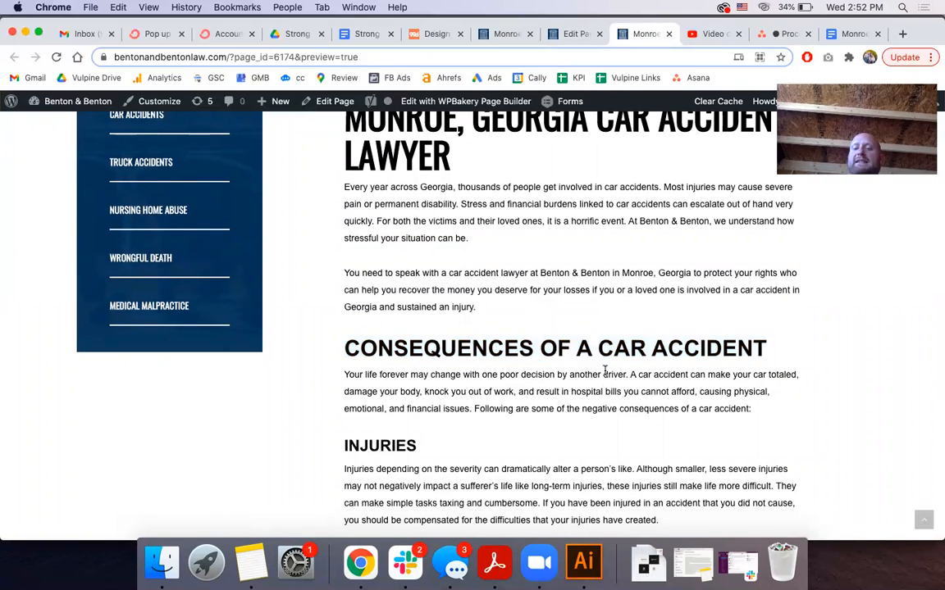
drag(603, 349, 772, 351)
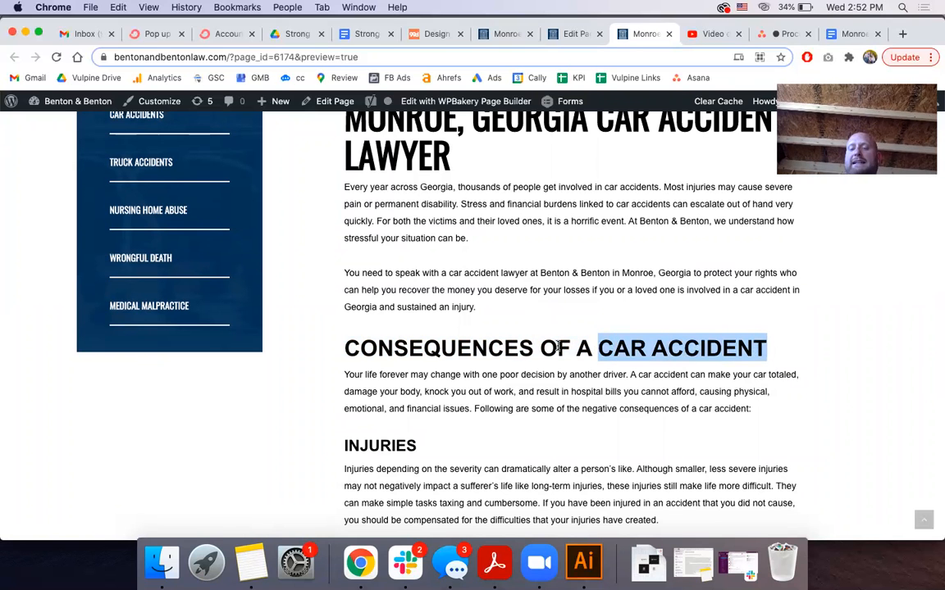
scroll(558, 349, down, 5)
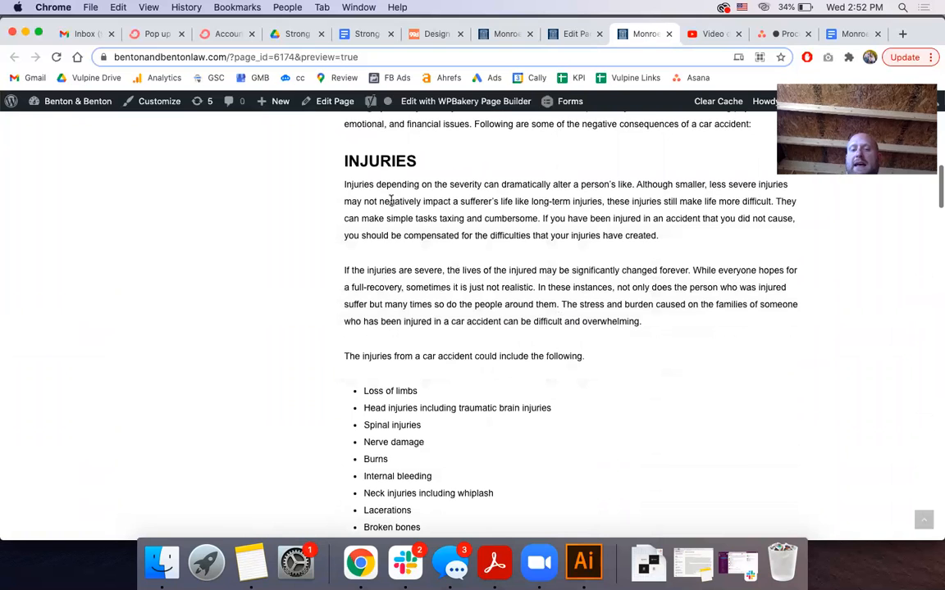
double_click(371, 159)
scroll(371, 159, up, 3)
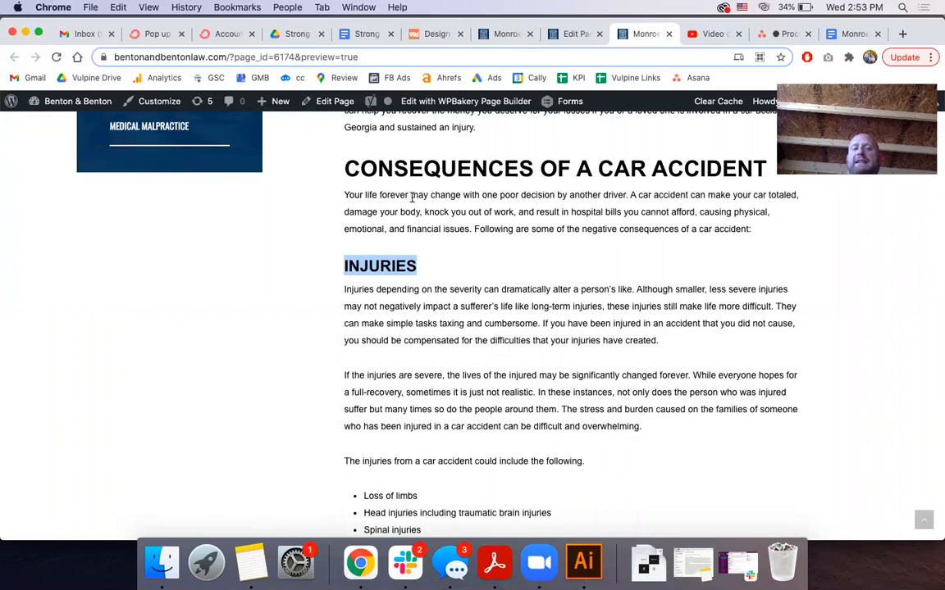
scroll(413, 197, up, 4)
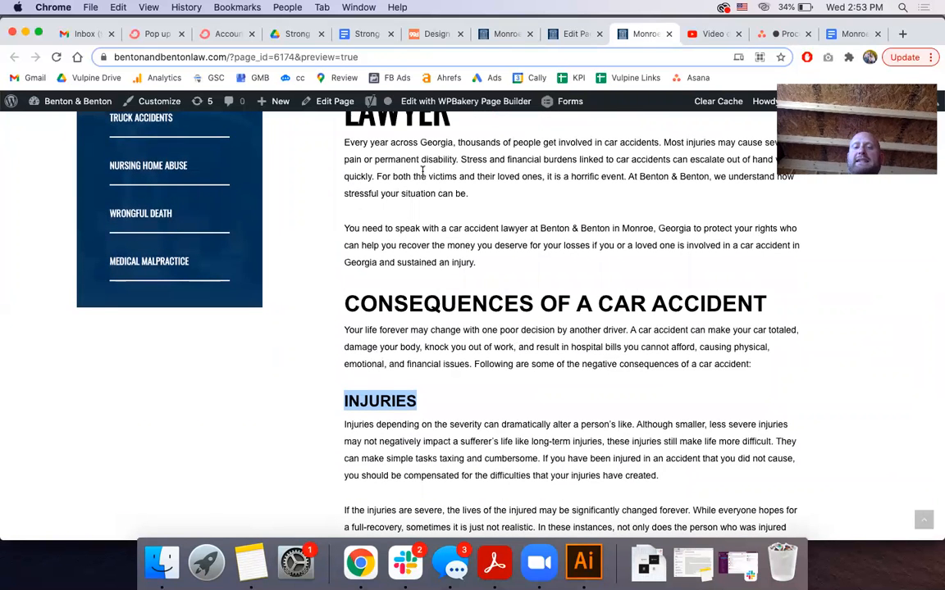
scroll(385, 229, down, 2)
triple_click(365, 254)
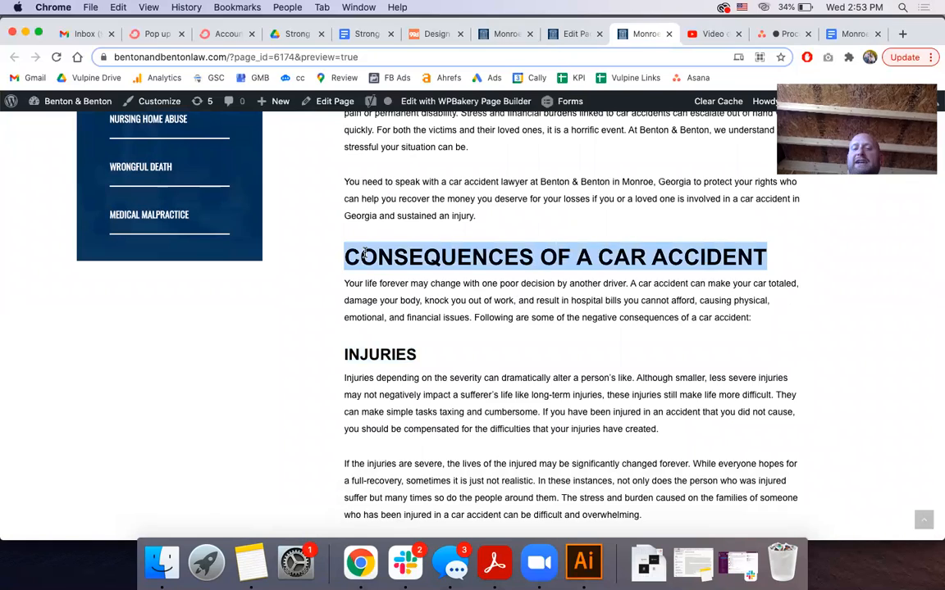
scroll(365, 254, down, 15)
scroll(365, 257, up, 5)
scroll(365, 256, up, 10)
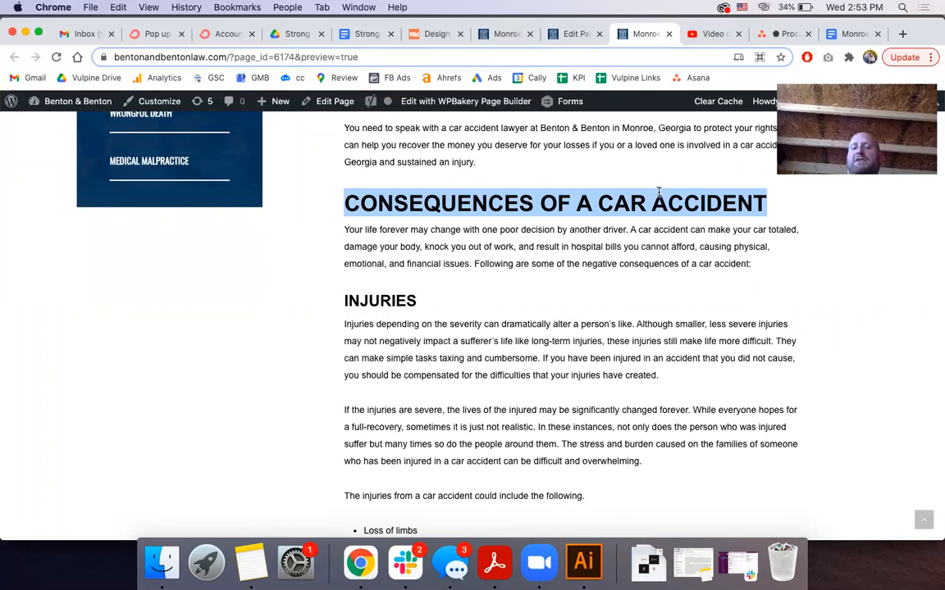
scroll(379, 301, down, 5)
scroll(379, 301, down, 4)
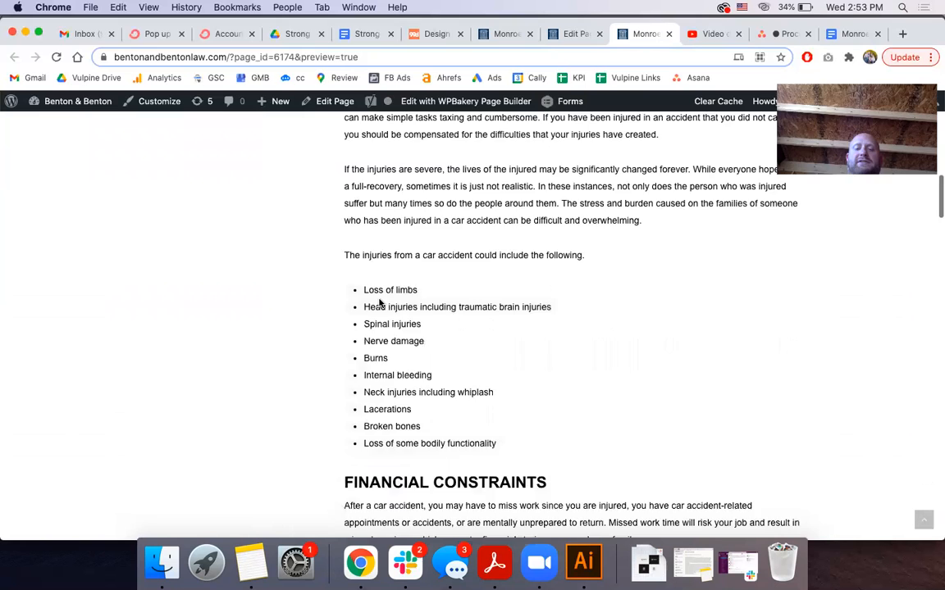
scroll(376, 345, down, 7)
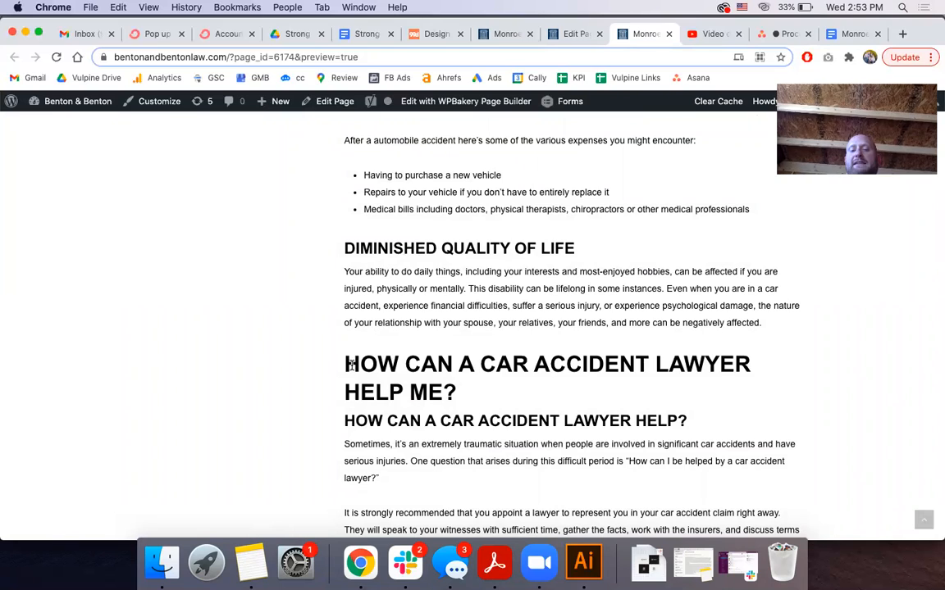
Highlight the HOW CAN A CAR ACCIDENT LAWYER HELP heading and its CAR ACCIDENT LAWYER keyword
drag(345, 364, 460, 401)
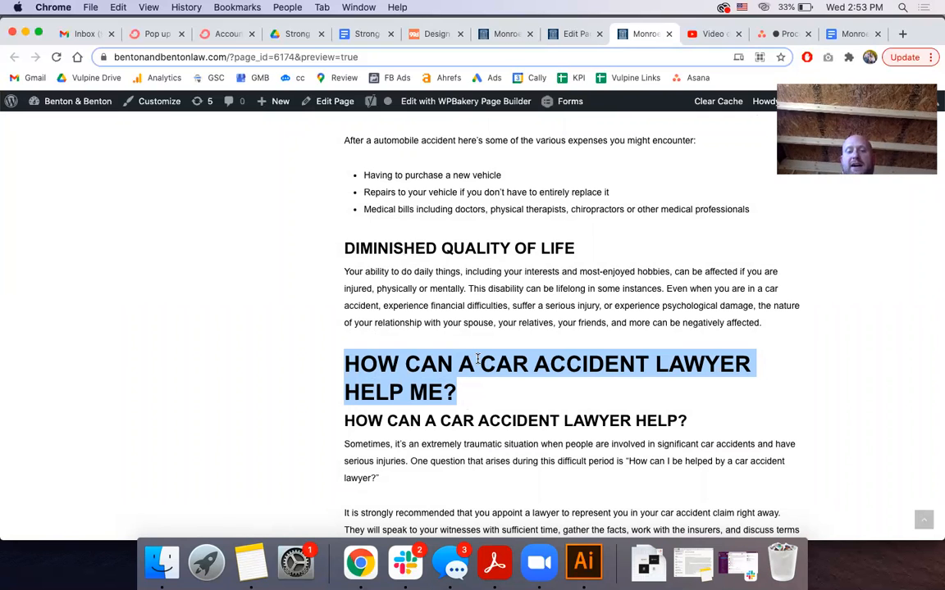
triple_click(446, 364)
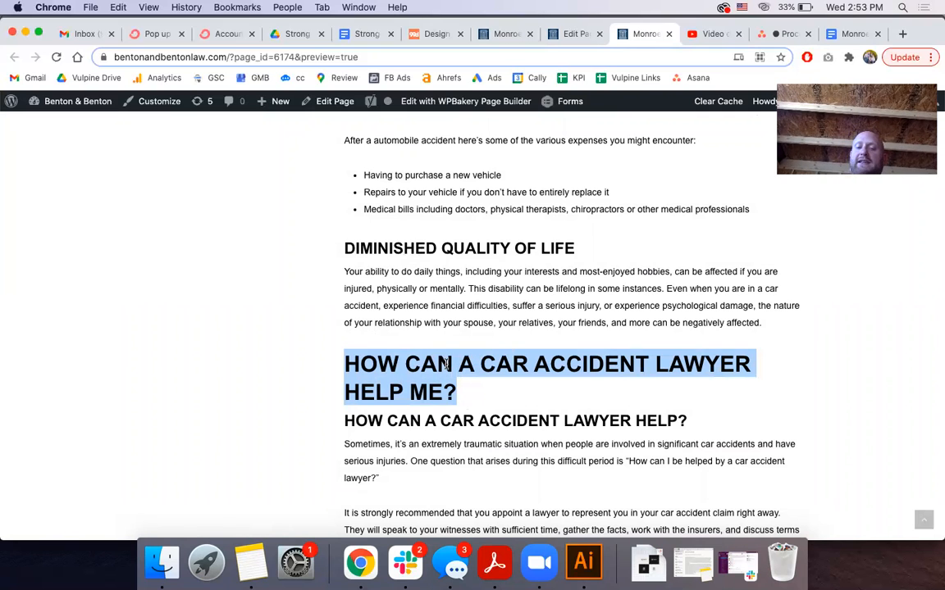
click(483, 361)
drag(483, 362, 746, 372)
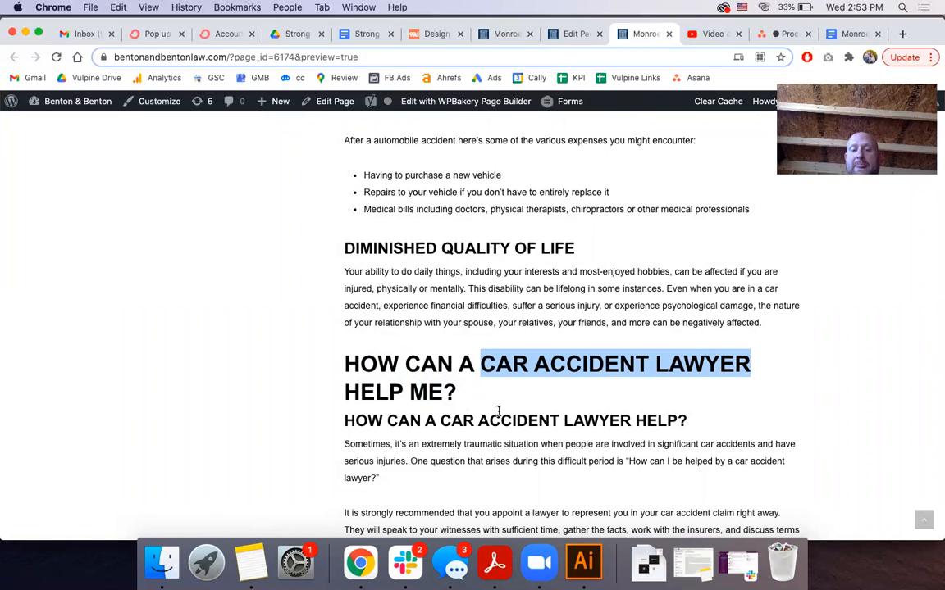
scroll(448, 367, down, 2)
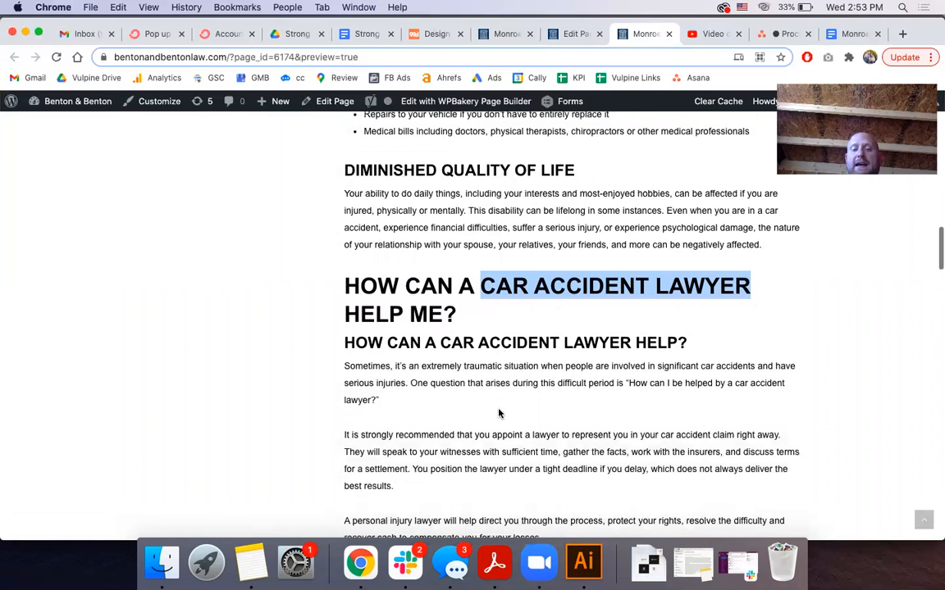
triple_click(412, 342)
scroll(412, 361, down, 5)
Check the WHY CHOOSE BENTON & BENTON, CLIENT ATTENTION, DEDICATED TO MONROE and CAR ACCIDENT FAQS headings
drag(340, 373, 722, 421)
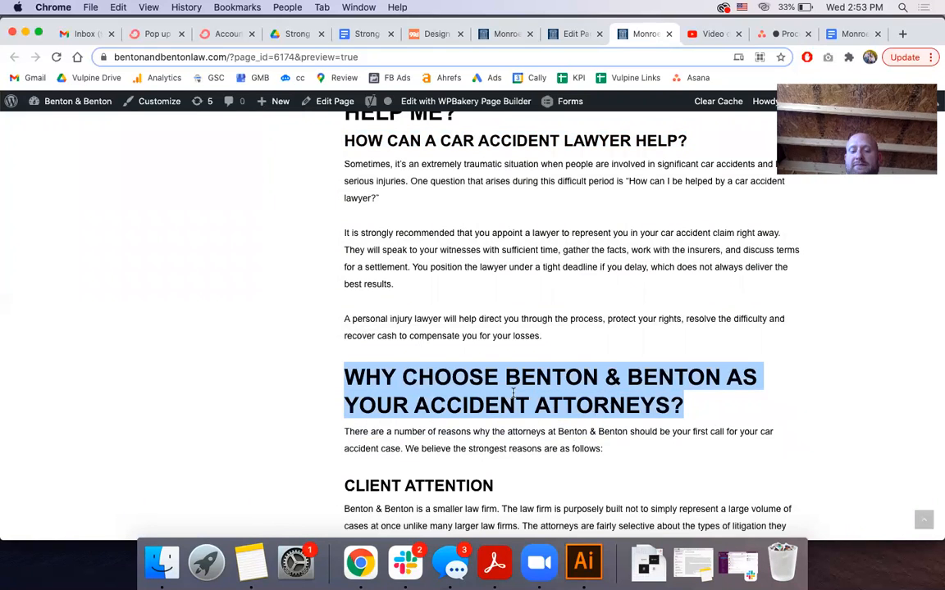
scroll(723, 421, down, 3)
triple_click(440, 377)
scroll(441, 374, down, 1)
scroll(440, 375, down, 3)
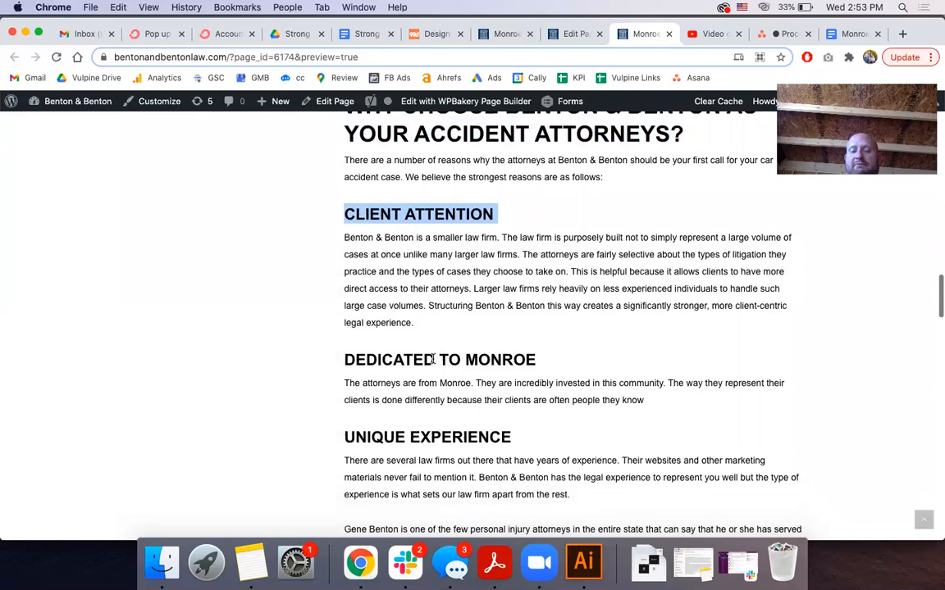
triple_click(433, 358)
scroll(433, 358, down, 2)
scroll(433, 358, up, 2)
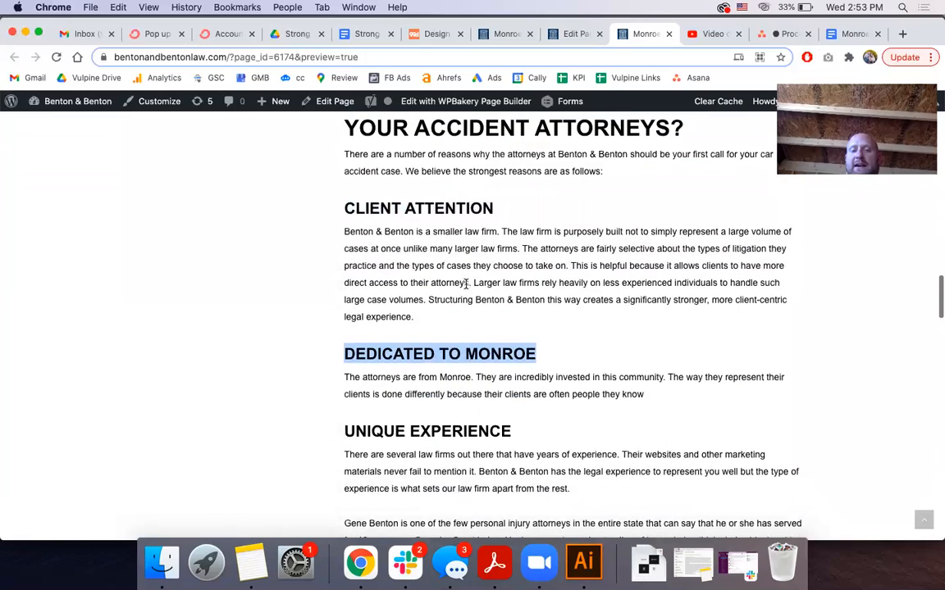
scroll(403, 492, down, 2)
scroll(402, 492, up, 2)
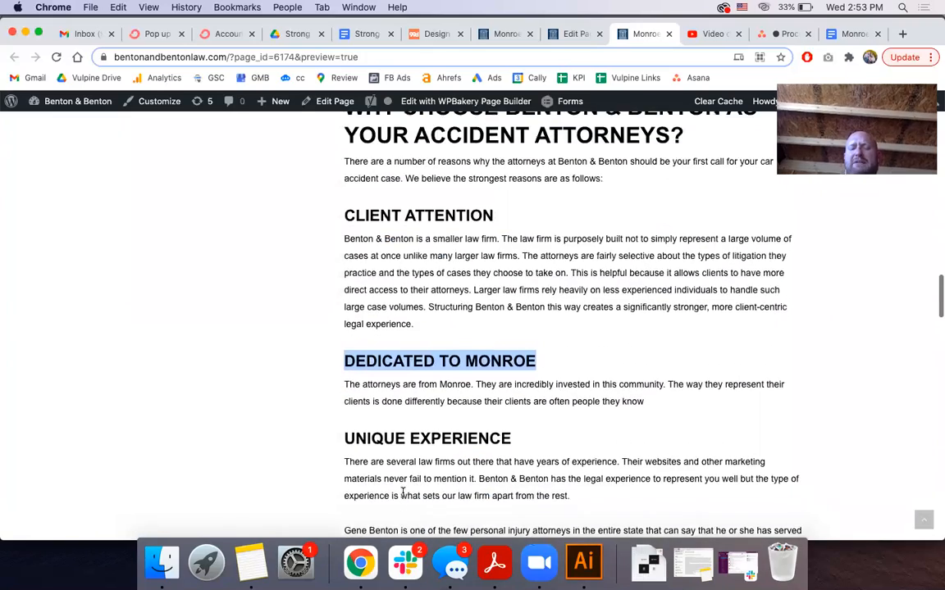
scroll(432, 341, down, 5)
scroll(432, 343, down, 1)
scroll(432, 343, down, 1)
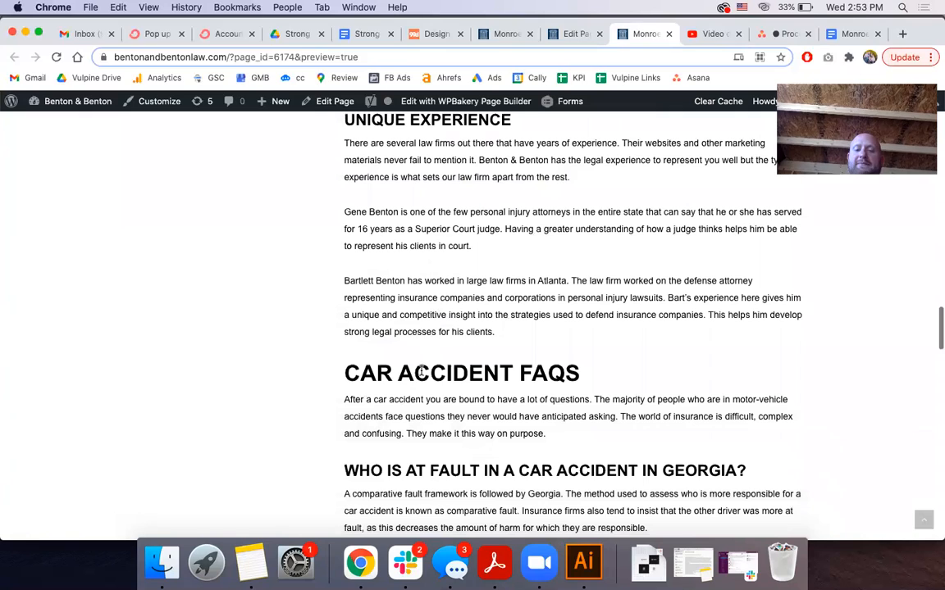
triple_click(421, 372)
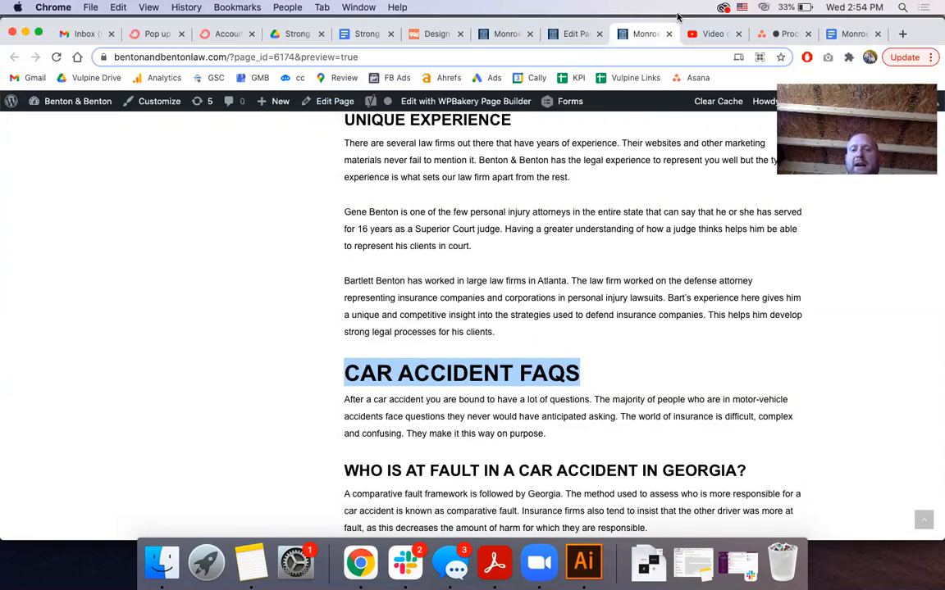
click(849, 31)
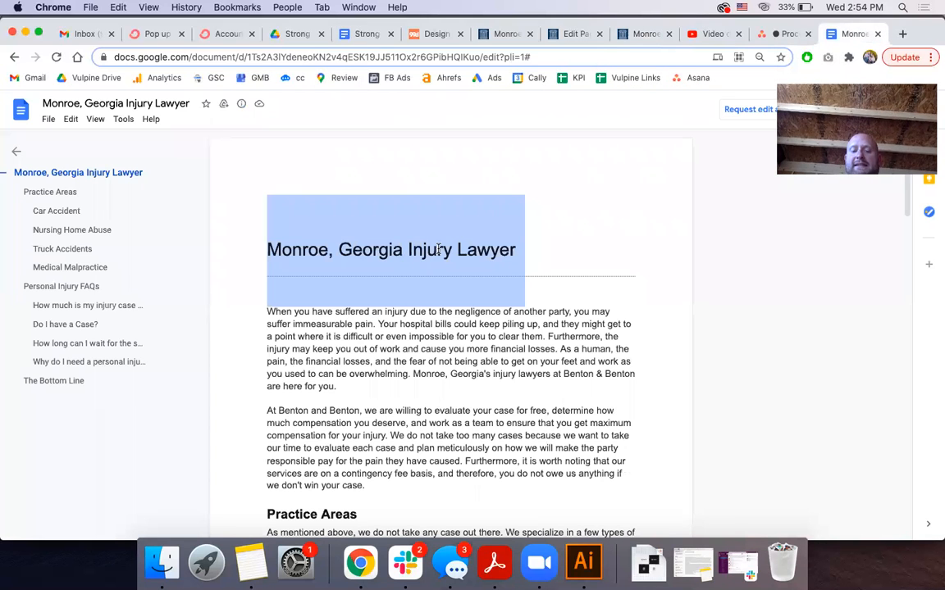
Scroll the Google Doc down to the Personal Injury FAQs heading, then return to the WordPress editor
scroll(369, 377, down, 3)
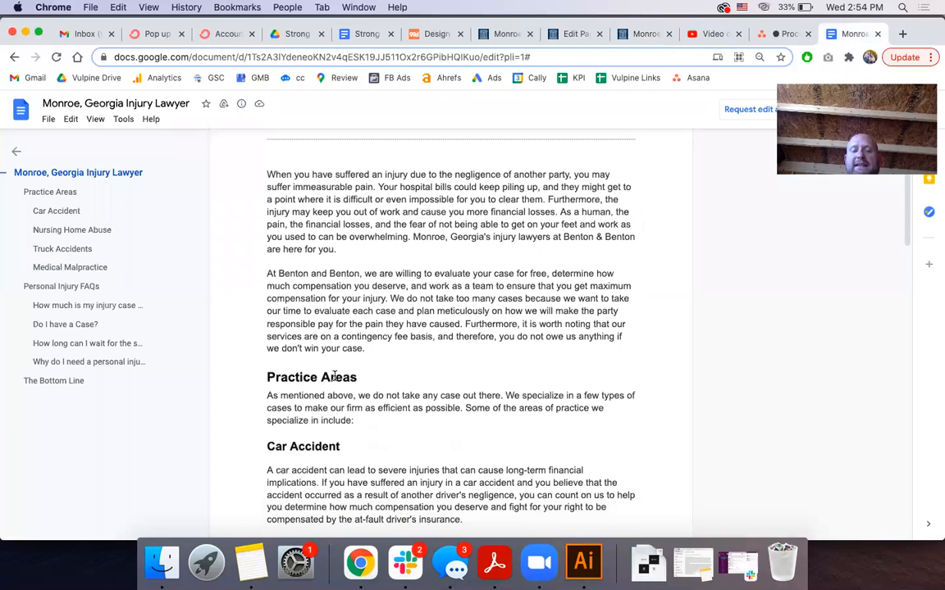
scroll(332, 375, down, 3)
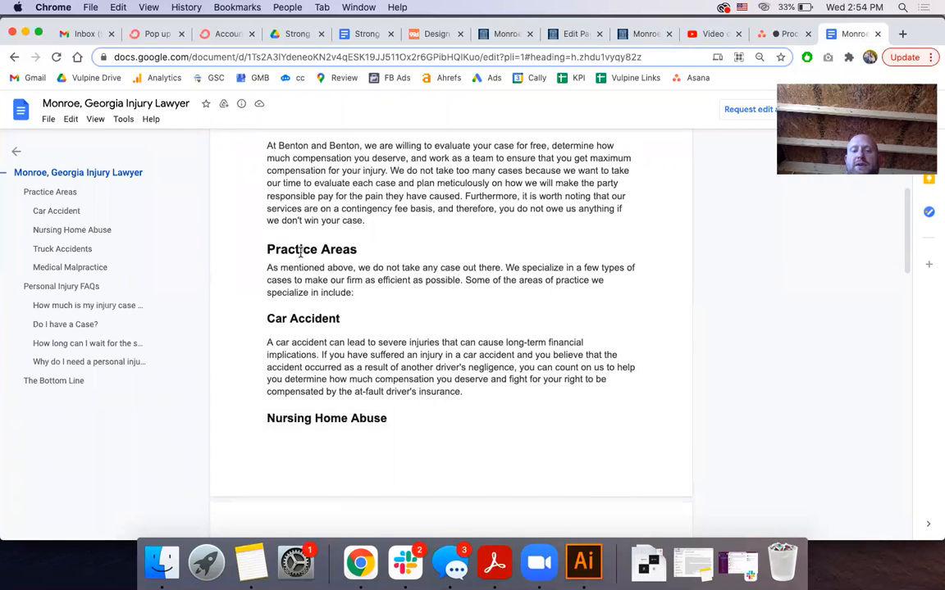
scroll(282, 406, down, 3)
scroll(293, 421, down, 5)
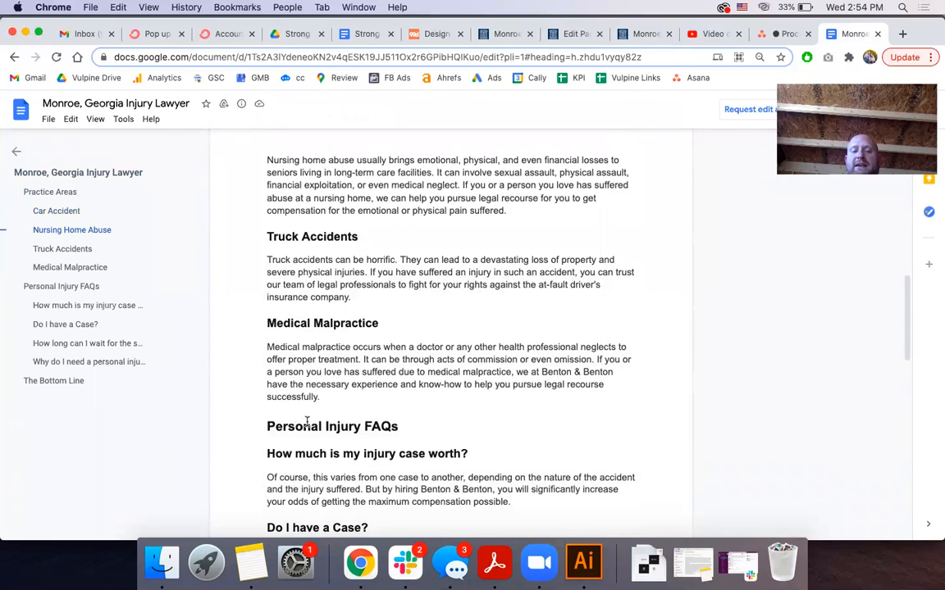
triple_click(327, 424)
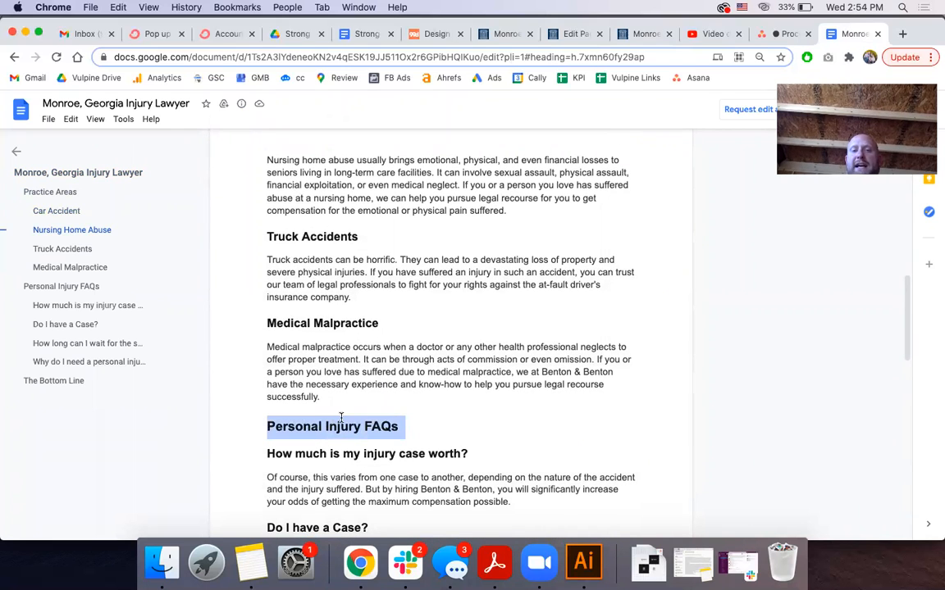
click(567, 33)
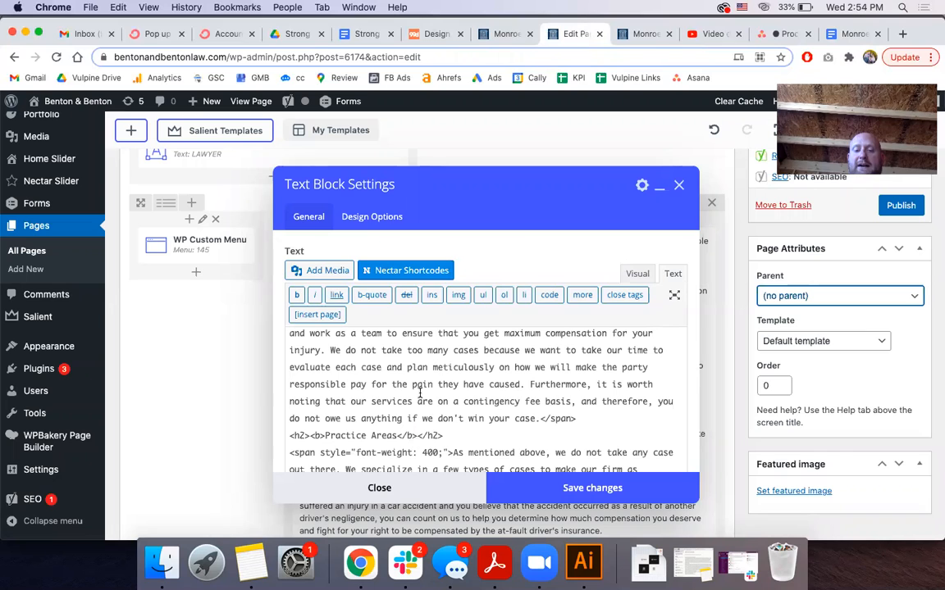
Add 'Personal Injury' before the Practice Areas heading and remove its bold tags
scroll(420, 394, down, 2)
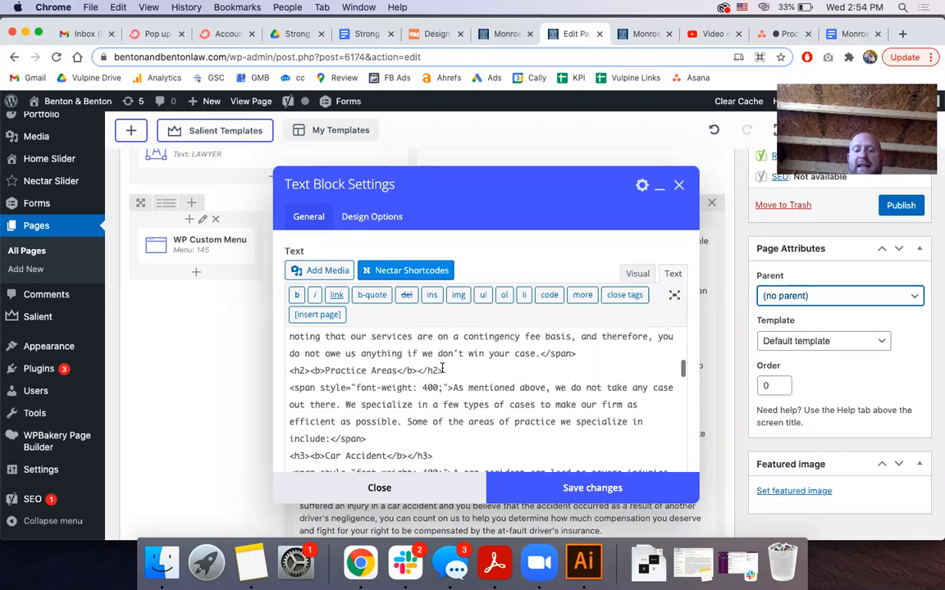
click(324, 371)
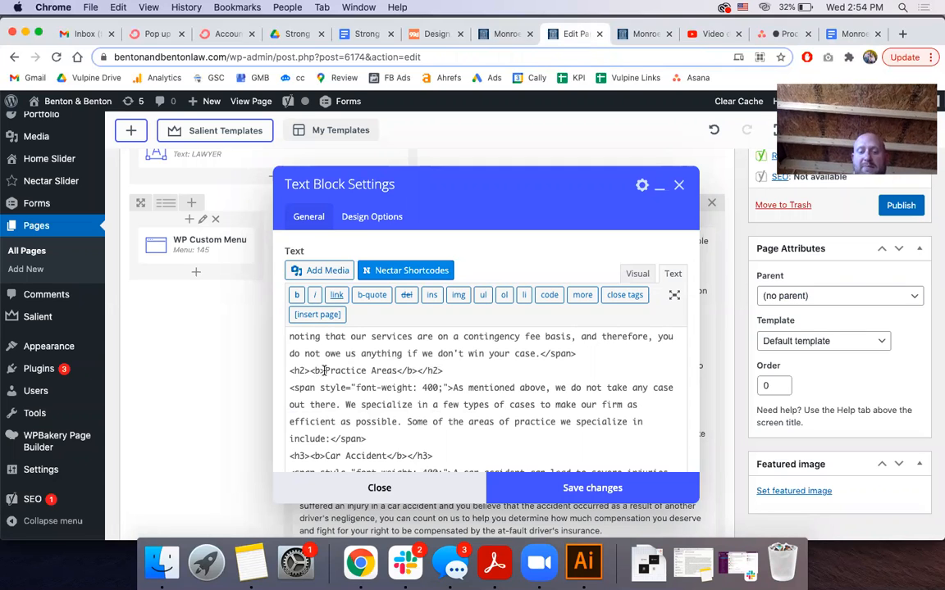
text(Personal )
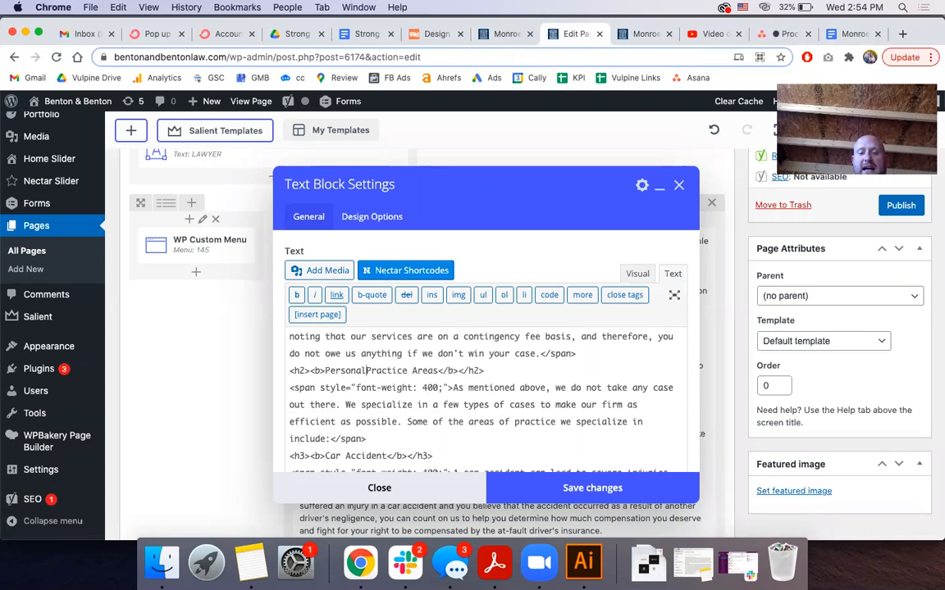
text(Injury)
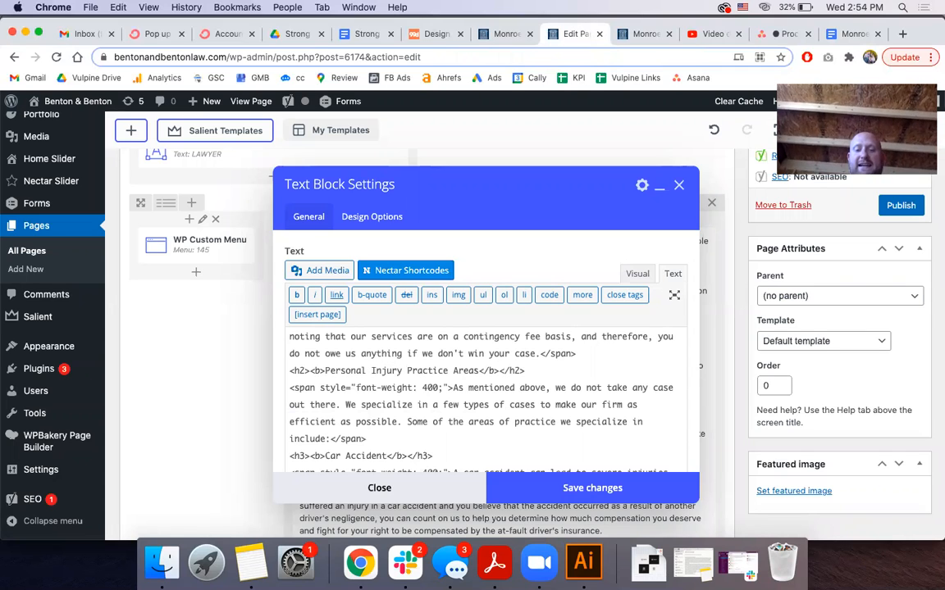
drag(401, 370, 328, 371)
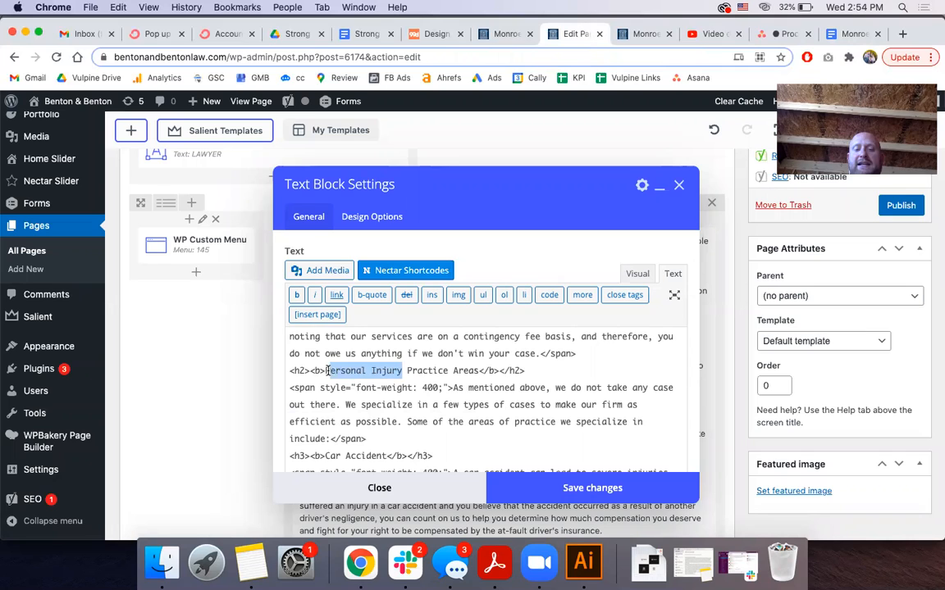
click(325, 371)
key(BackSpace)
key(BackSpace)
key(BackSpace)
click(484, 373)
key(BackSpace)
key(BackSpace)
key(BackSpace)
key(BackSpace)
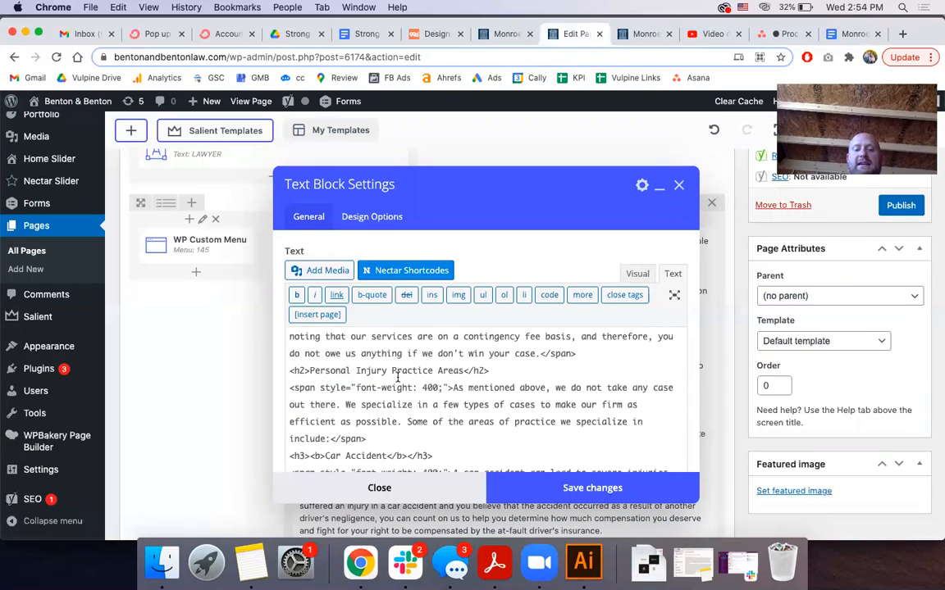
scroll(397, 375, down, 3)
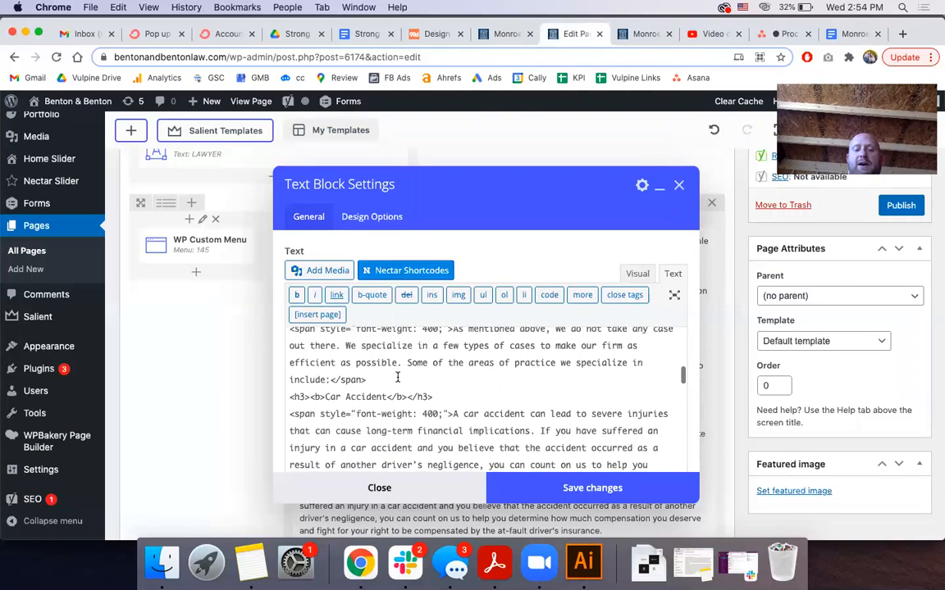
Remove the bold tags from the Car Accident, Nursing Home Abuse and Truck Accidents headings
click(327, 397)
key(BackSpace)
key(BackSpace)
key(BackSpace)
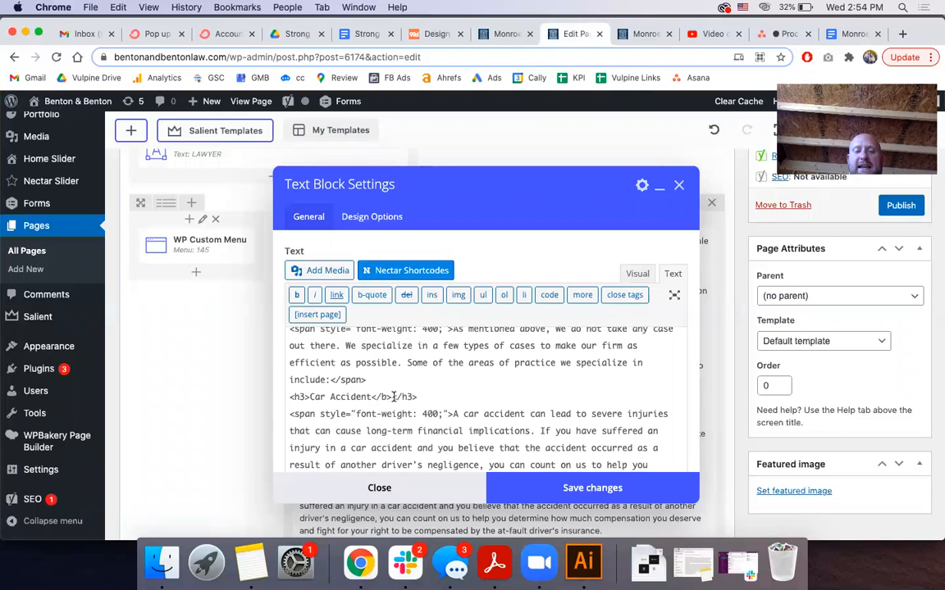
click(393, 397)
key(BackSpace)
key(BackSpace)
key(BackSpace)
key(BackSpace)
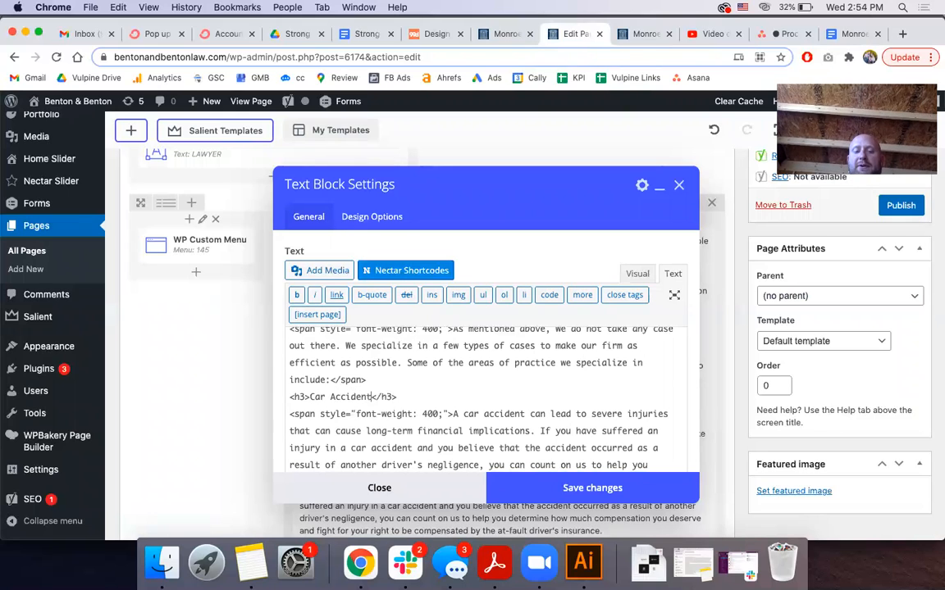
scroll(484, 398, down, 5)
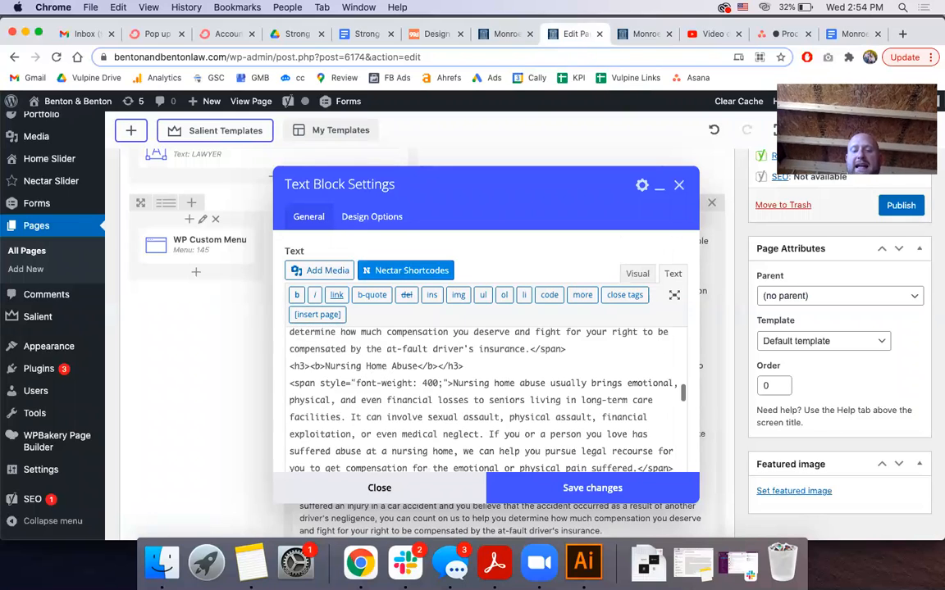
click(324, 366)
key(BackSpace)
key(BackSpace)
key(BackSpace)
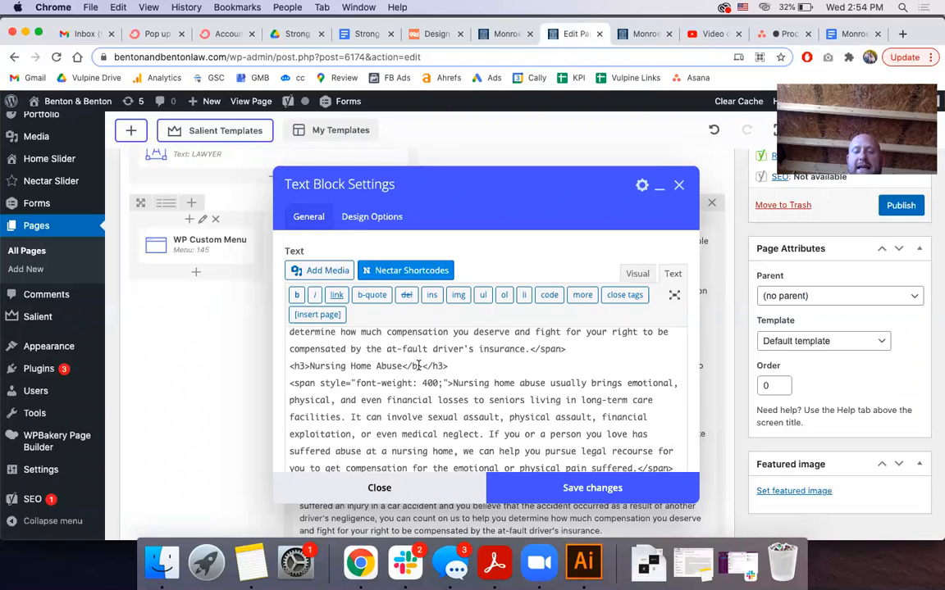
key(BackSpace)
key(BackSpace)
key(BackSpace)
key(BackSpace)
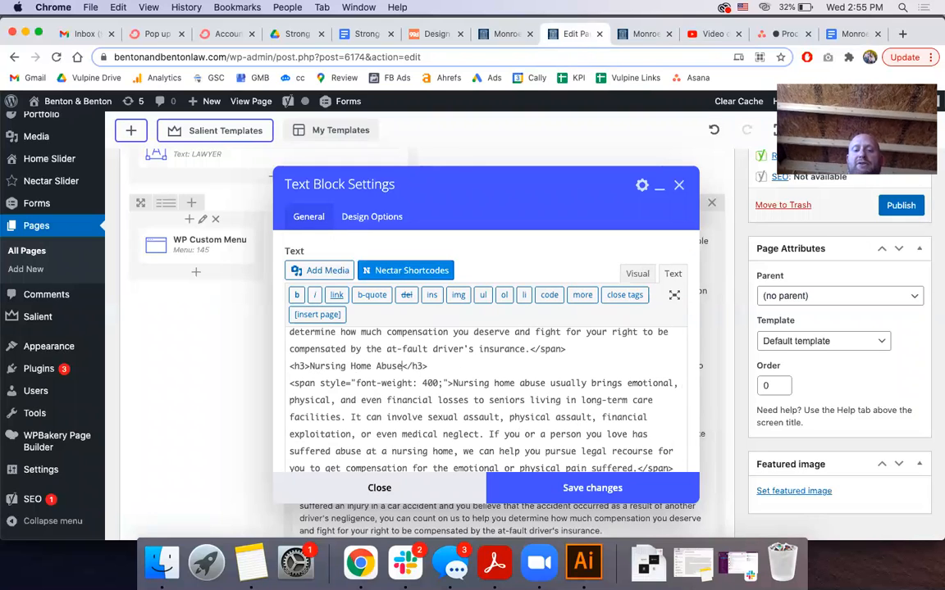
scroll(358, 362, down, 5)
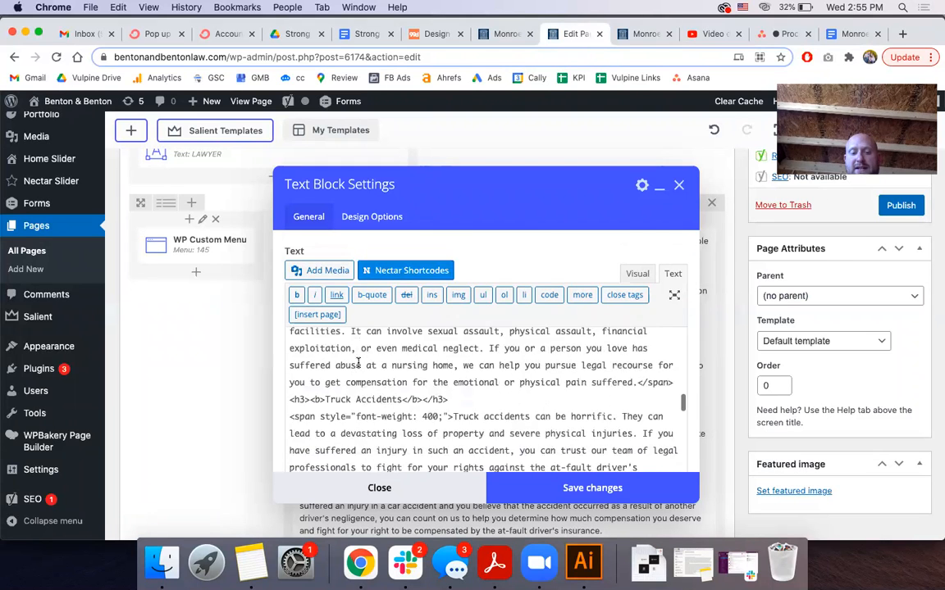
scroll(354, 361, up, 1)
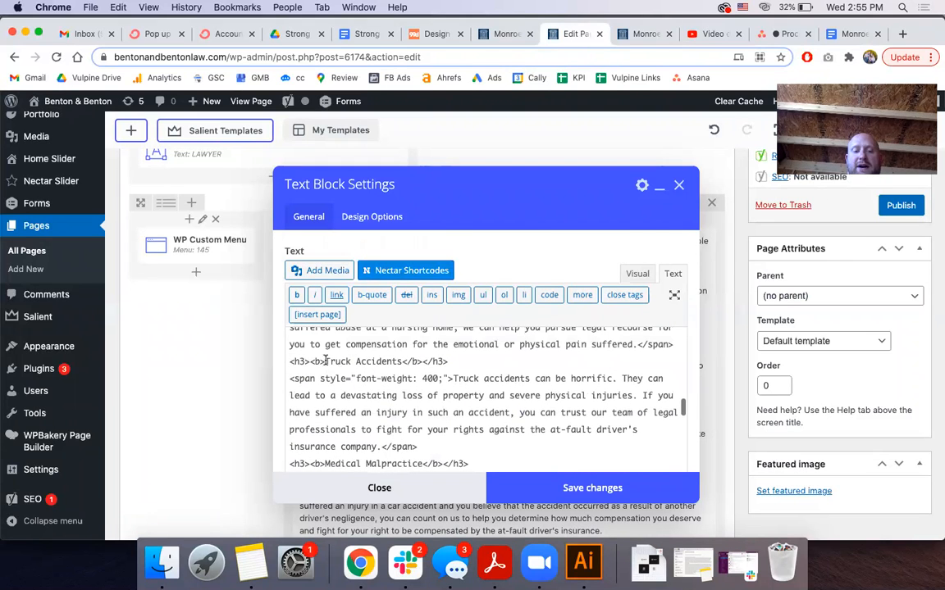
click(326, 361)
key(BackSpace)
key(BackSpace)
key(BackSpace)
text(>)
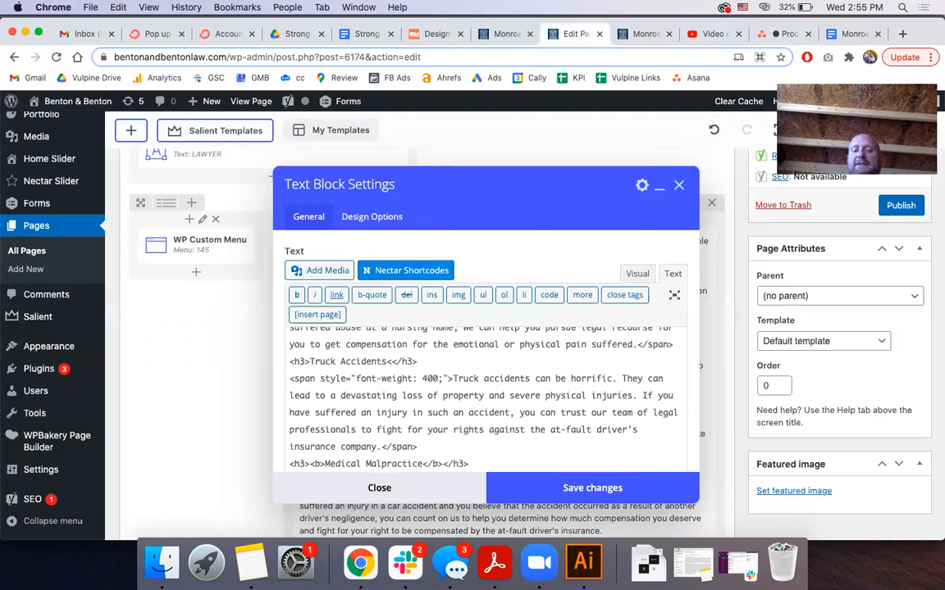
scroll(417, 355, down, 3)
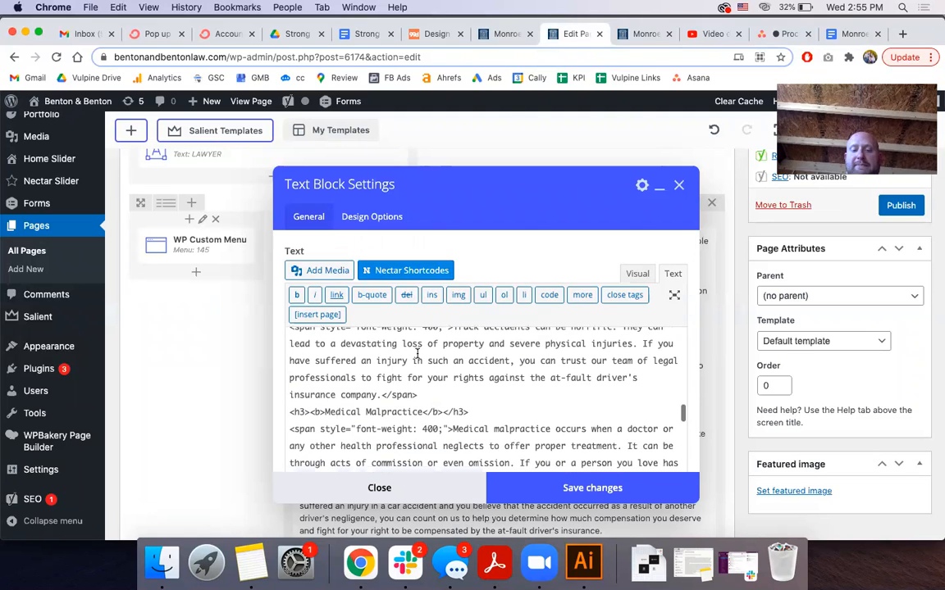
Remove the bold tags from the Medical Malpractice and Personal Injury FAQs headings
click(324, 413)
key(BackSpace)
key(BackSpace)
key(BackSpace)
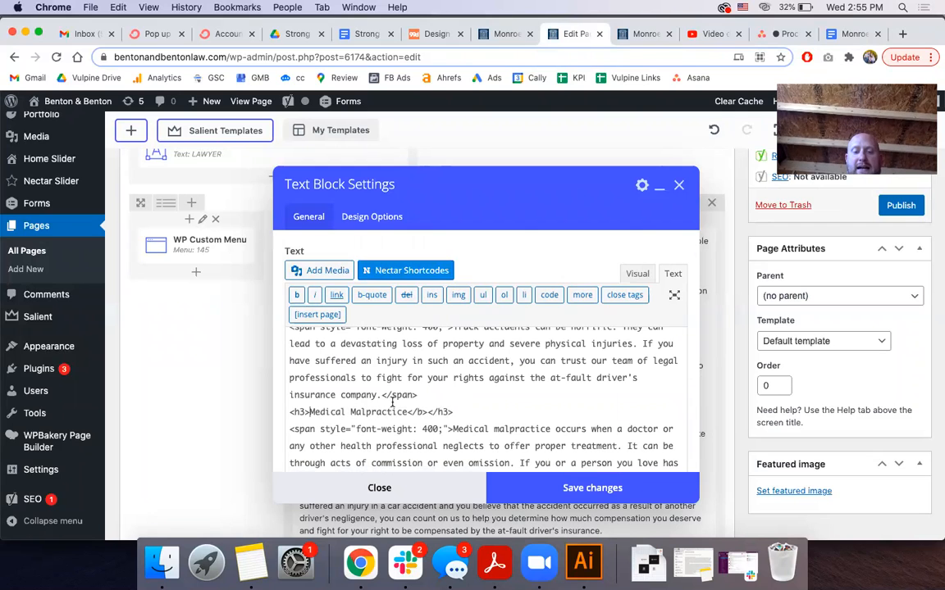
click(428, 412)
key(BackSpace)
key(BackSpace)
key(BackSpace)
key(BackSpace)
scroll(355, 408, down, 5)
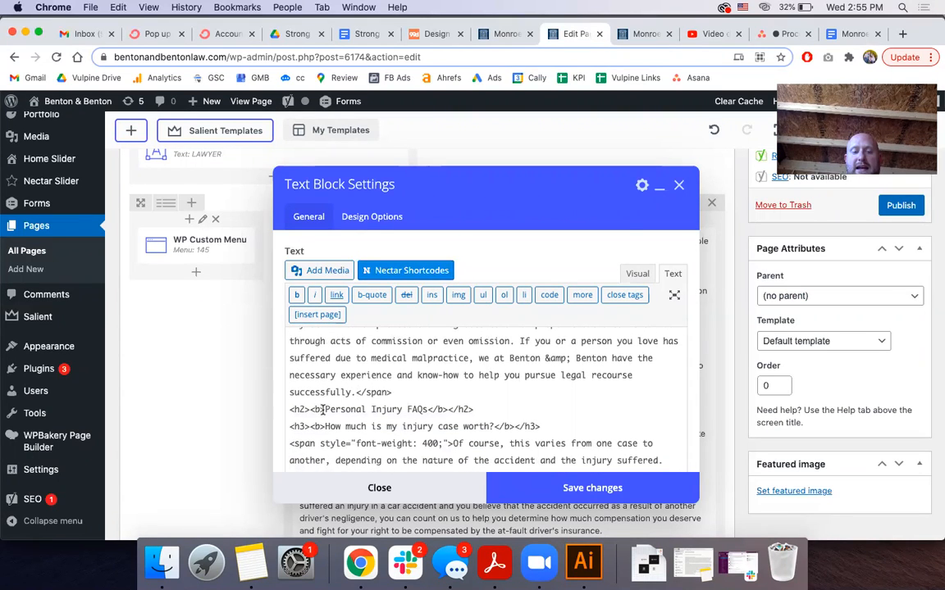
click(324, 410)
key(BackSpace)
key(BackSpace)
key(BackSpace)
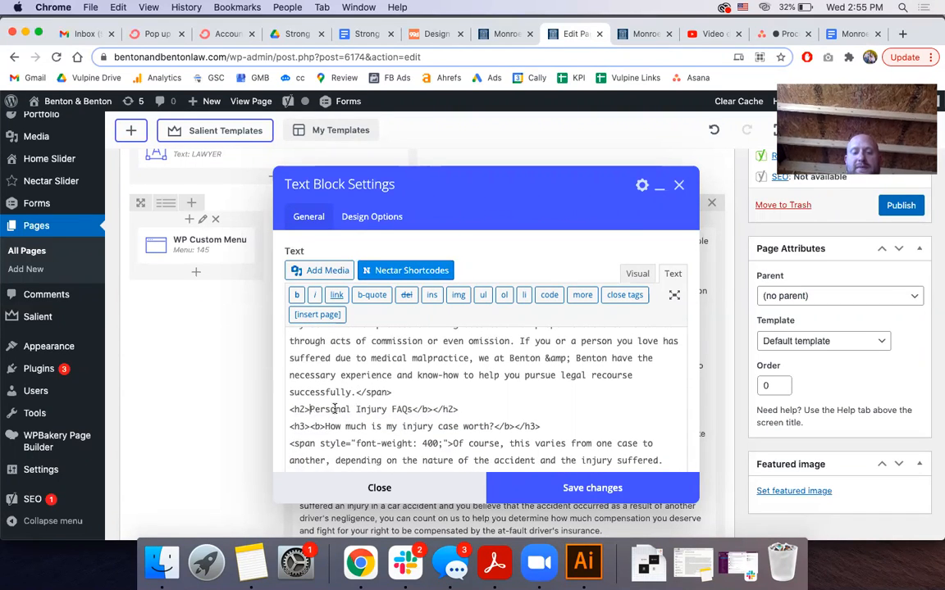
click(433, 409)
key(BackSpace)
key(BackSpace)
key(BackSpace)
key(BackSpace)
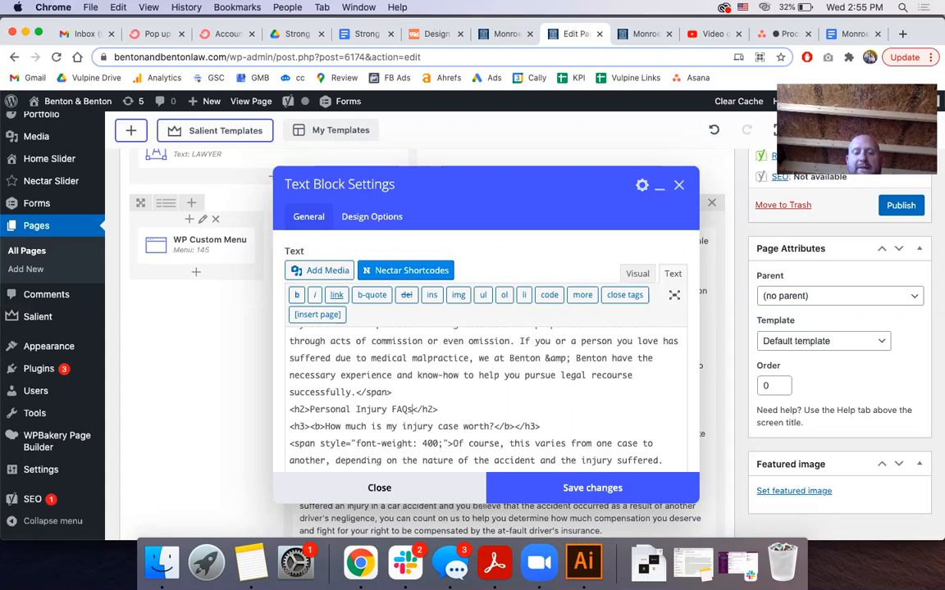
text(f)
key(BackSpace)
scroll(447, 392, down, 5)
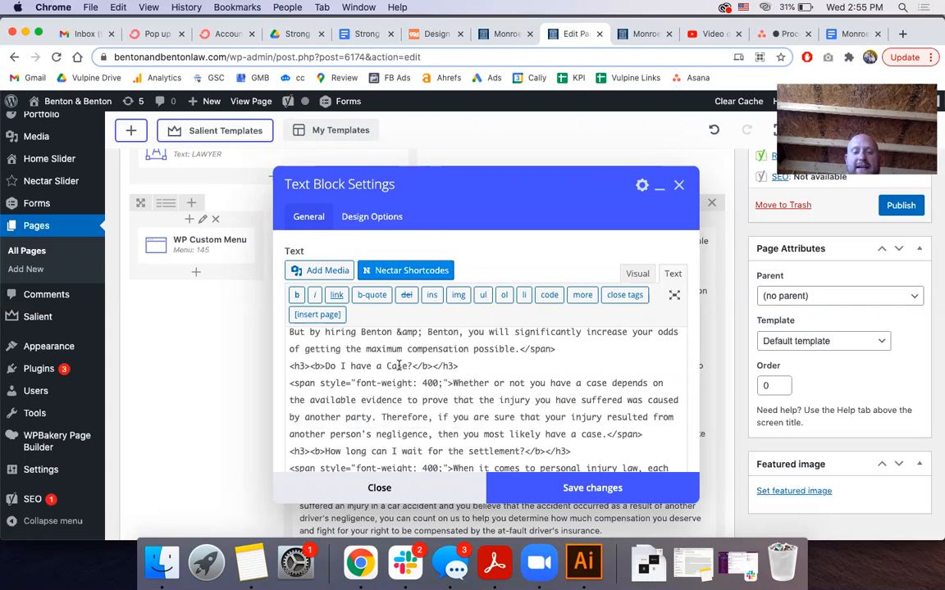
scroll(400, 366, down, 5)
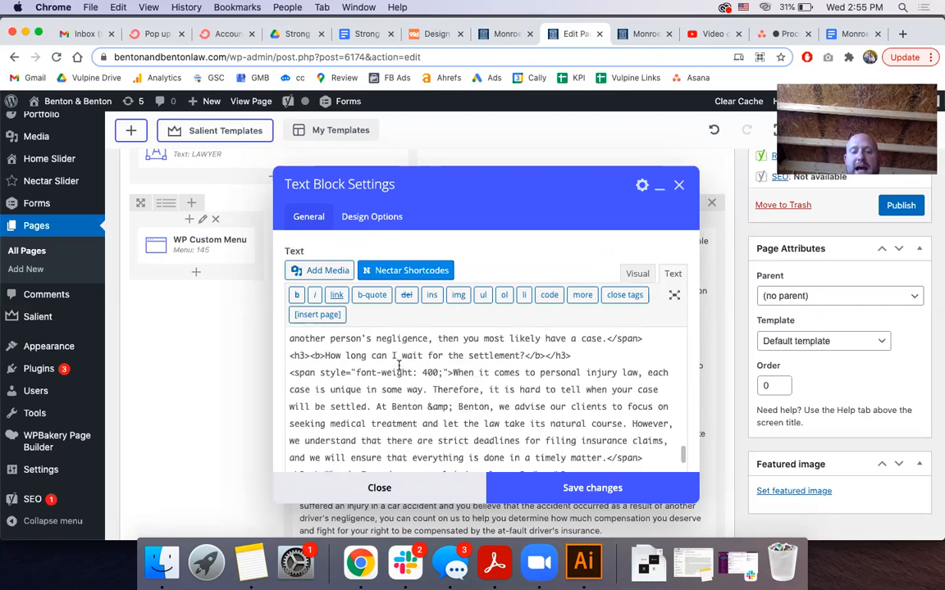
scroll(309, 337, up, 3)
Remove the bold tags from Do I have a Case?, the personal injury lawyer question, and The Bottom Line
click(327, 341)
key(BackSpace)
key(BackSpace)
key(BackSpace)
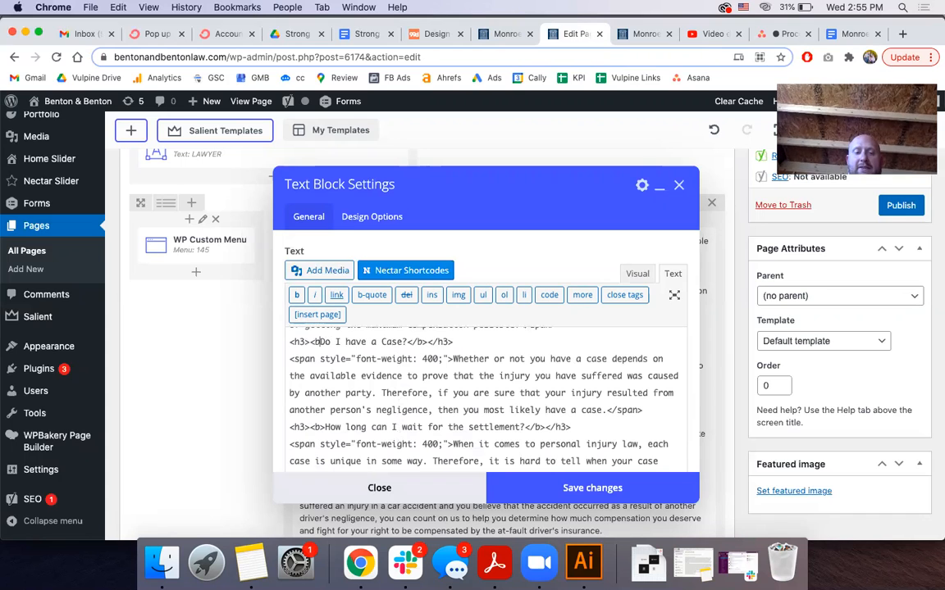
key(BackSpace)
key(BackSpace)
key(BackSpace)
key(BackSpace)
scroll(396, 354, down, 3)
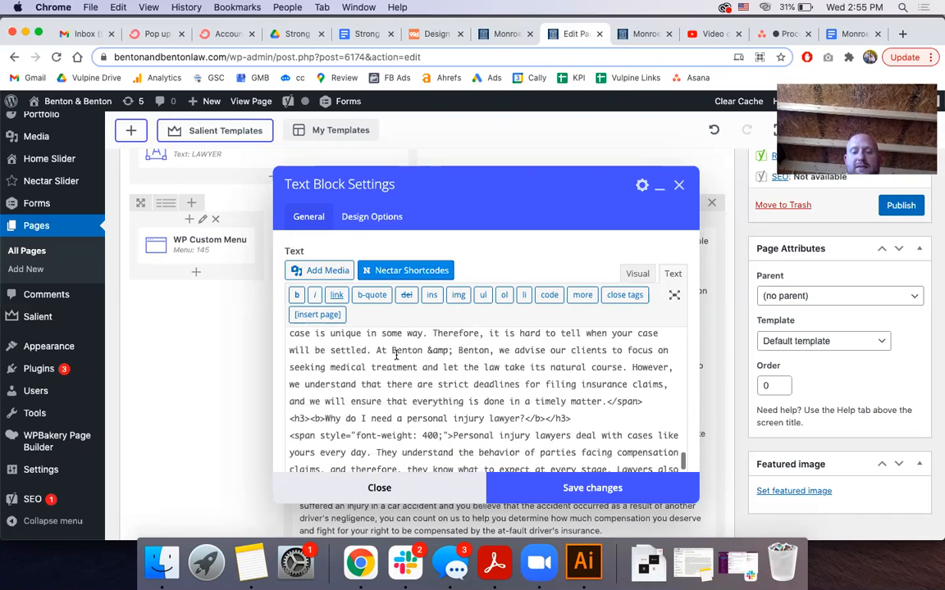
scroll(396, 355, down, 1)
click(547, 384)
key(BackSpace)
key(BackSpace)
key(BackSpace)
key(BackSpace)
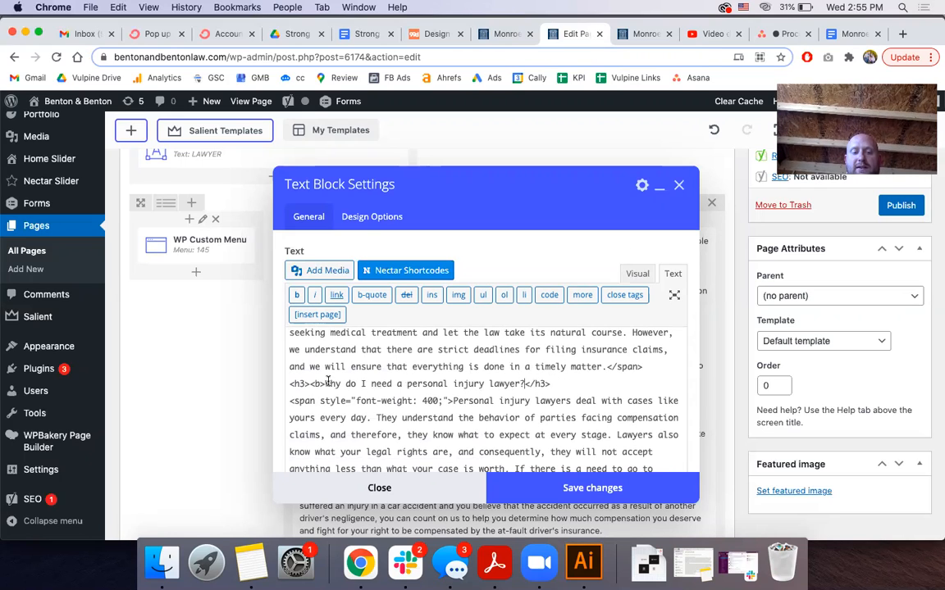
click(326, 382)
key(BackSpace)
key(BackSpace)
key(BackSpace)
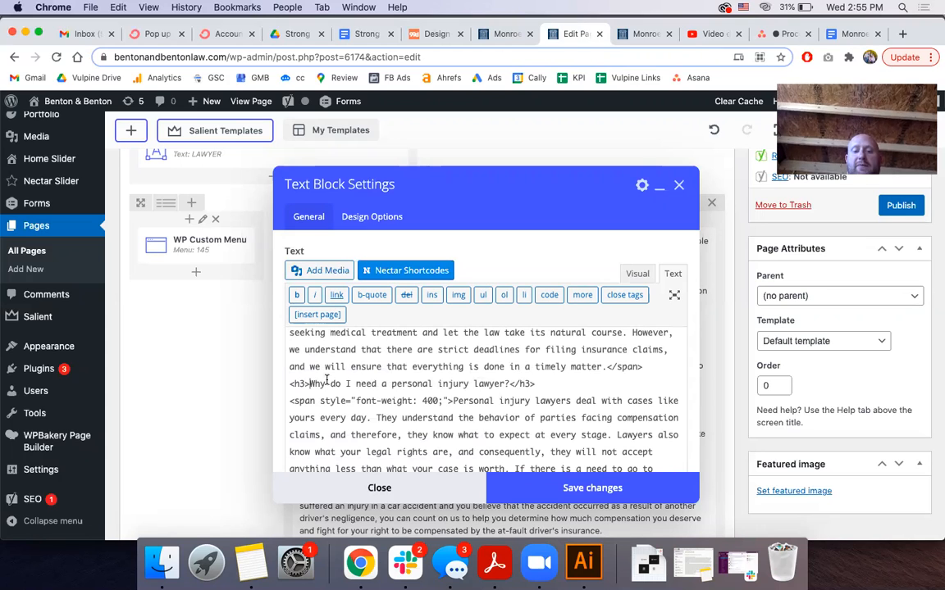
scroll(326, 380, down, 3)
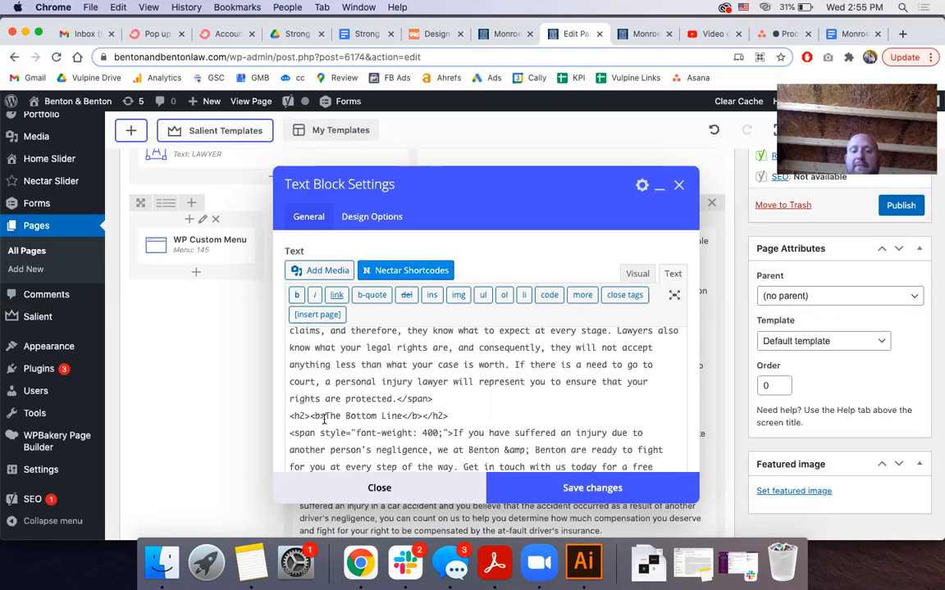
scroll(325, 419, down, 2)
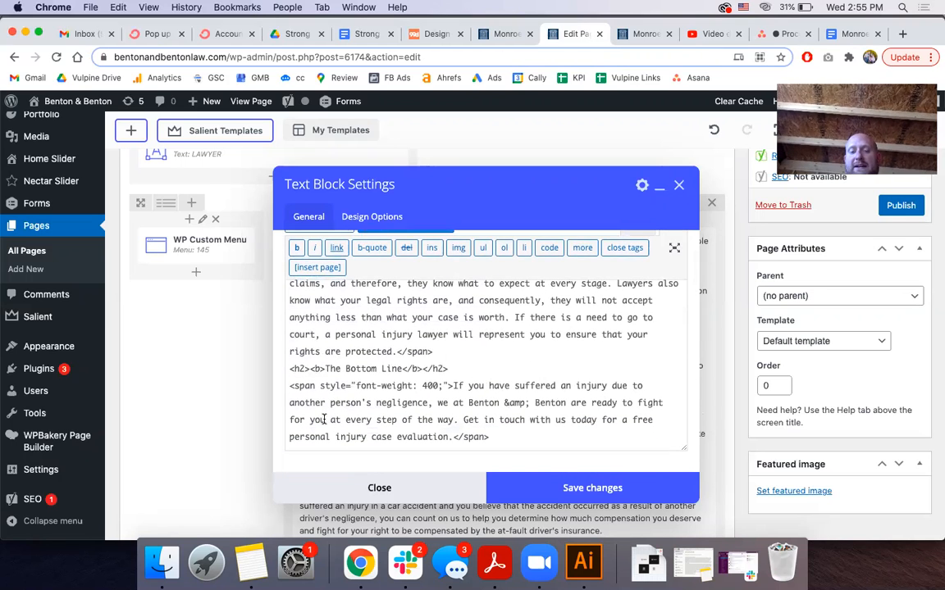
click(424, 368)
key(BackSpace)
key(BackSpace)
key(BackSpace)
key(BackSpace)
click(326, 369)
key(BackSpace)
key(BackSpace)
key(BackSpace)
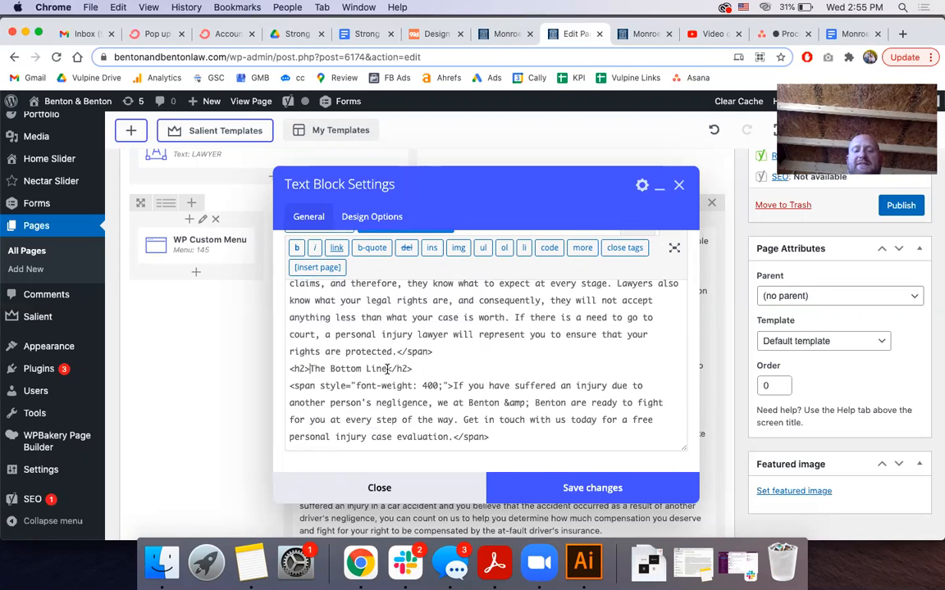
Replace 'The Bottom Line' with 'Contact Monroe's Injury Lawyers Today' and save the text block
drag(388, 369, 308, 369)
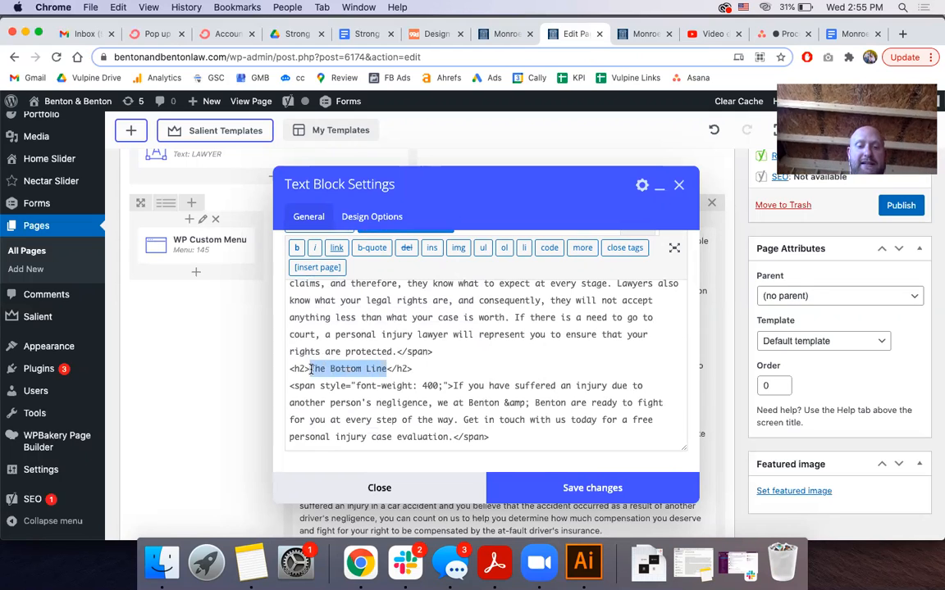
text(Contact M)
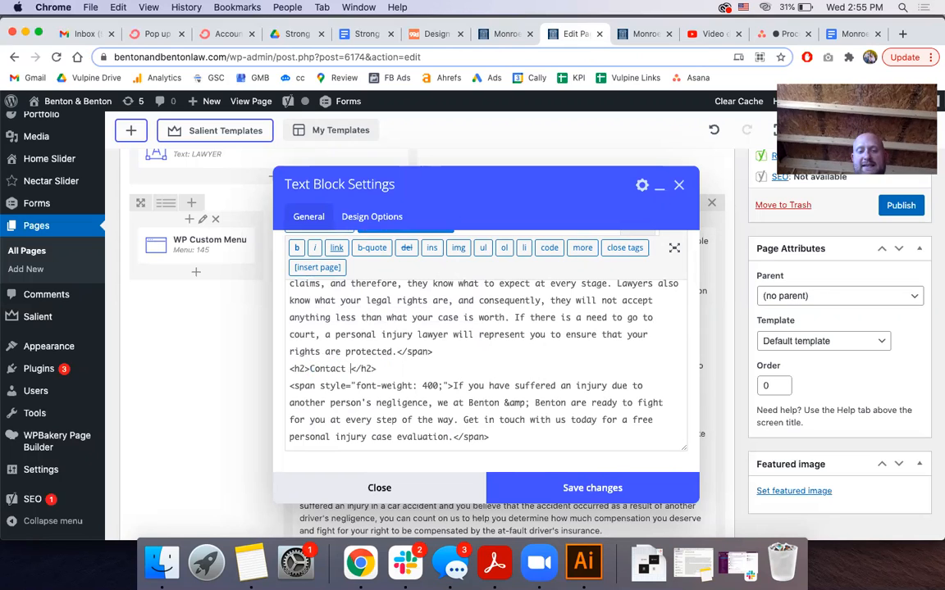
text(onroe's )
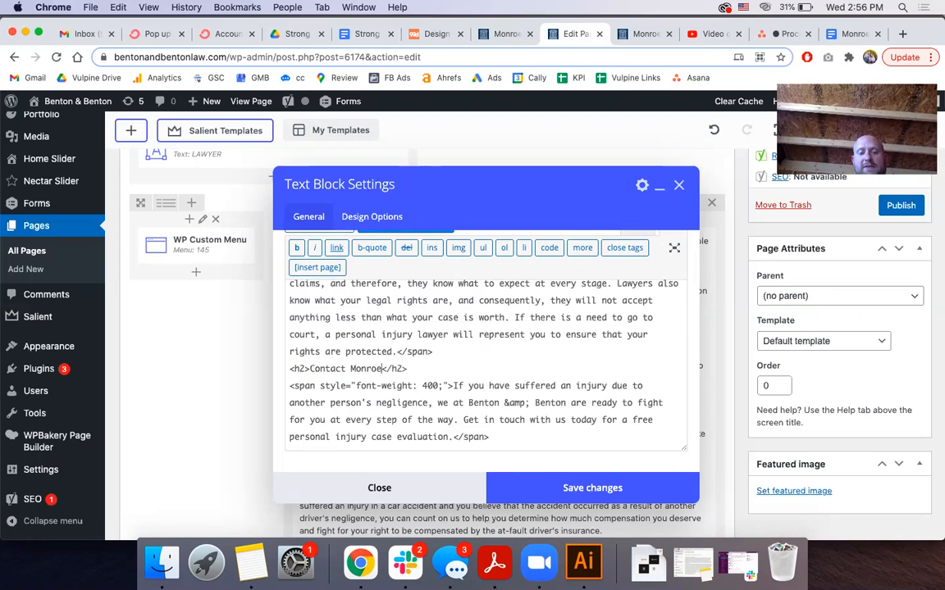
text(Injury Lawyer)
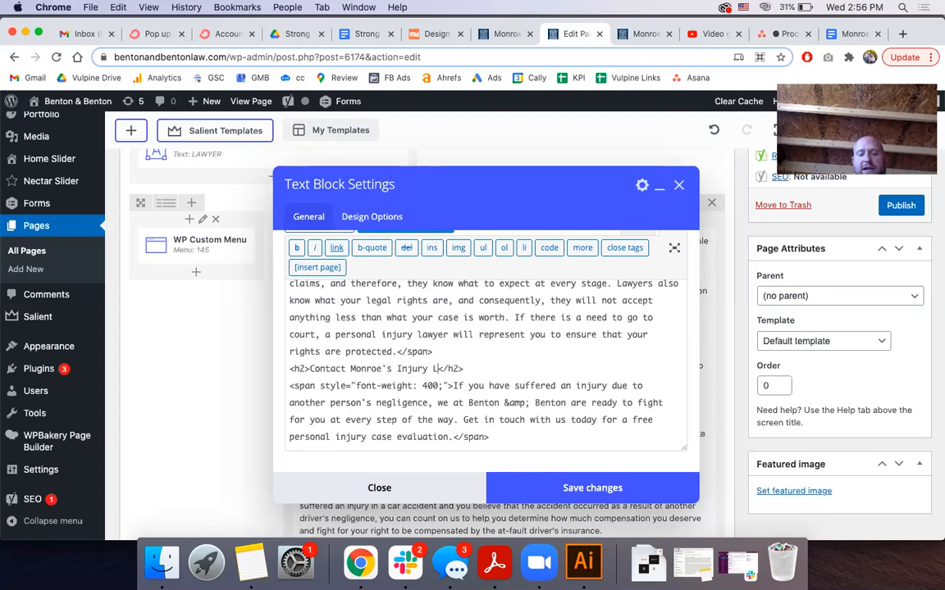
text(s Today)
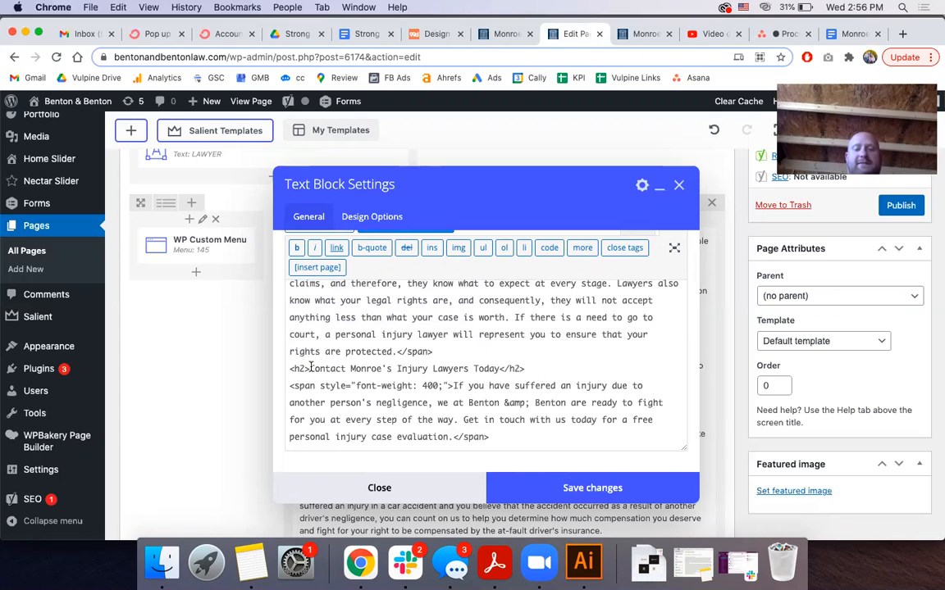
triple_click(378, 369)
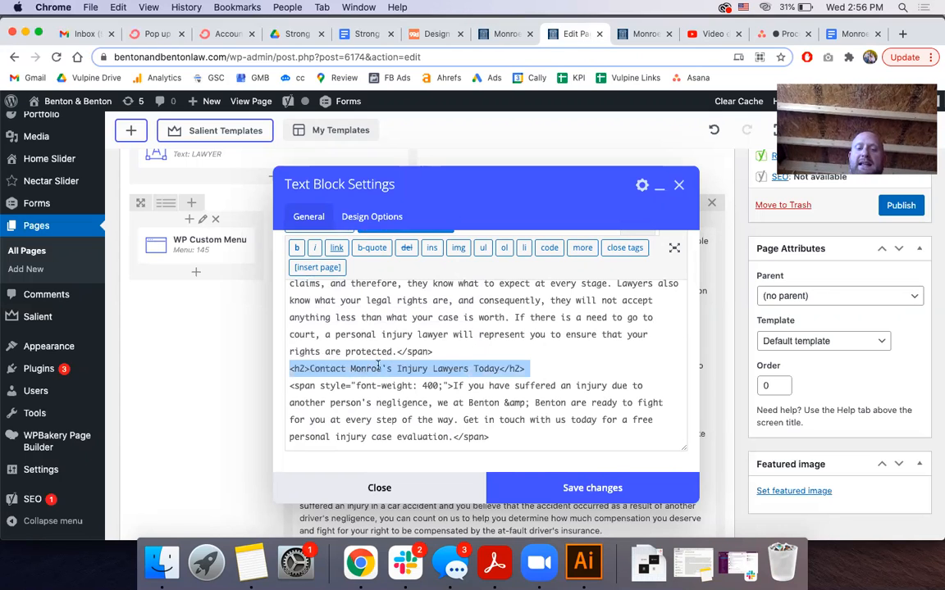
click(449, 399)
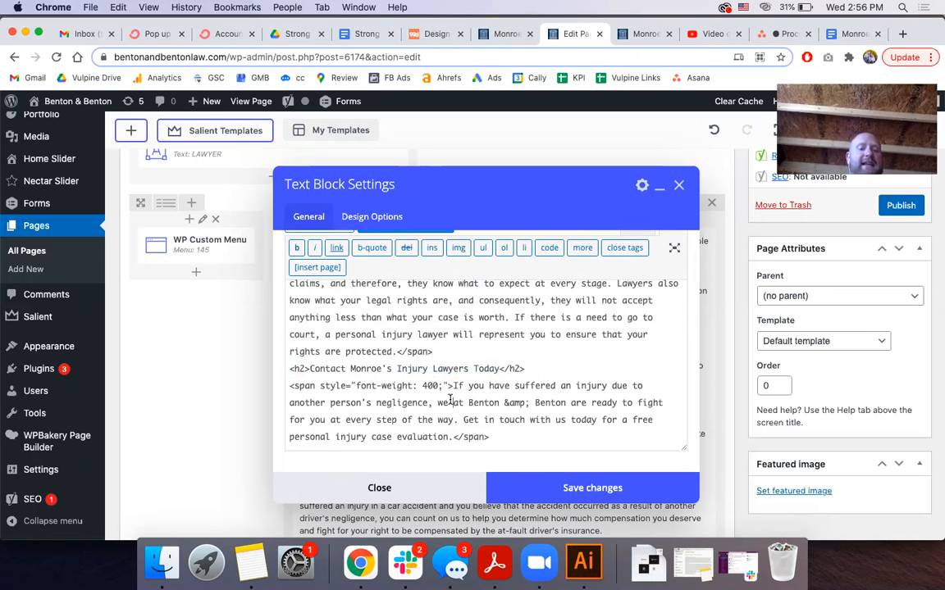
scroll(449, 399, down, 3)
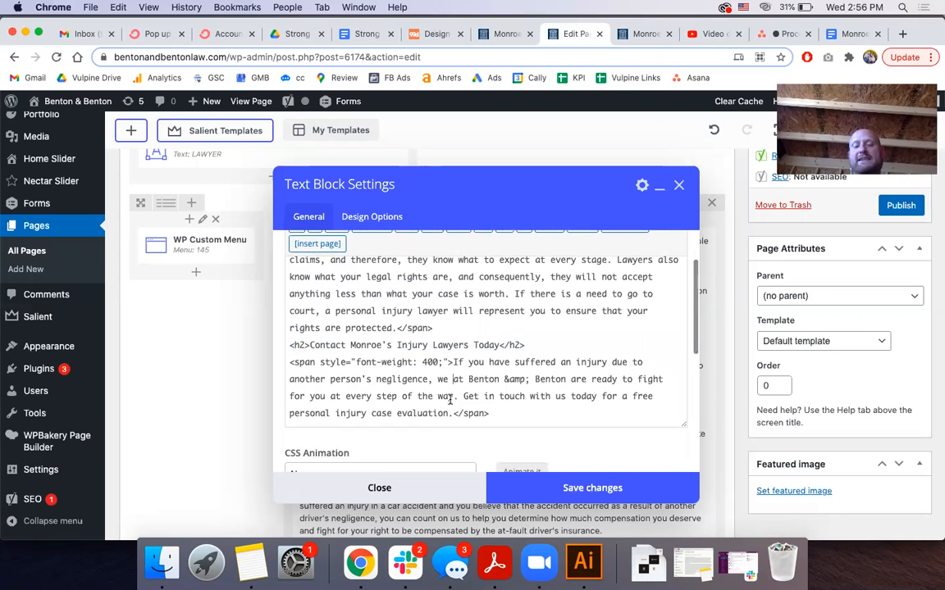
click(594, 490)
scroll(408, 371, down, 10)
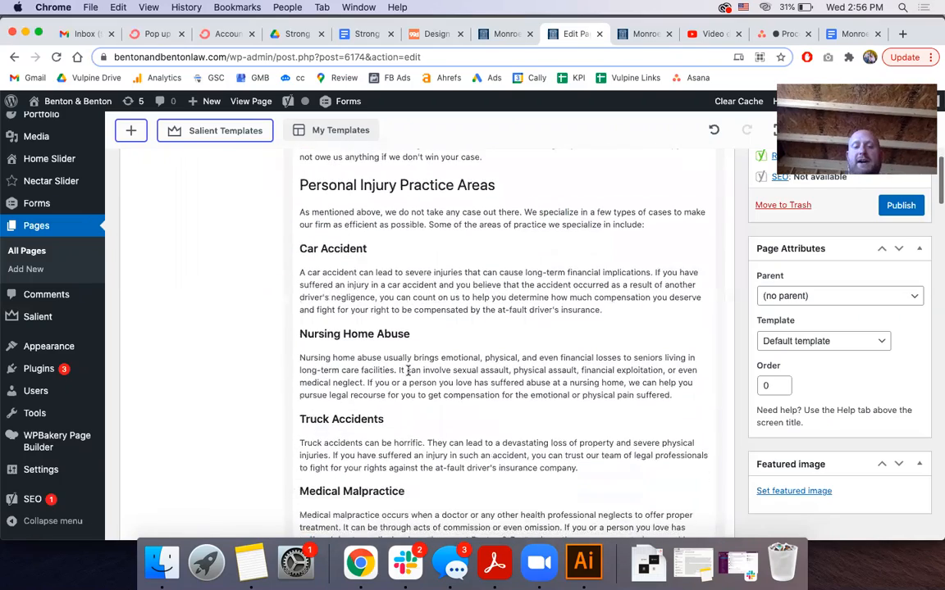
scroll(407, 371, down, 10)
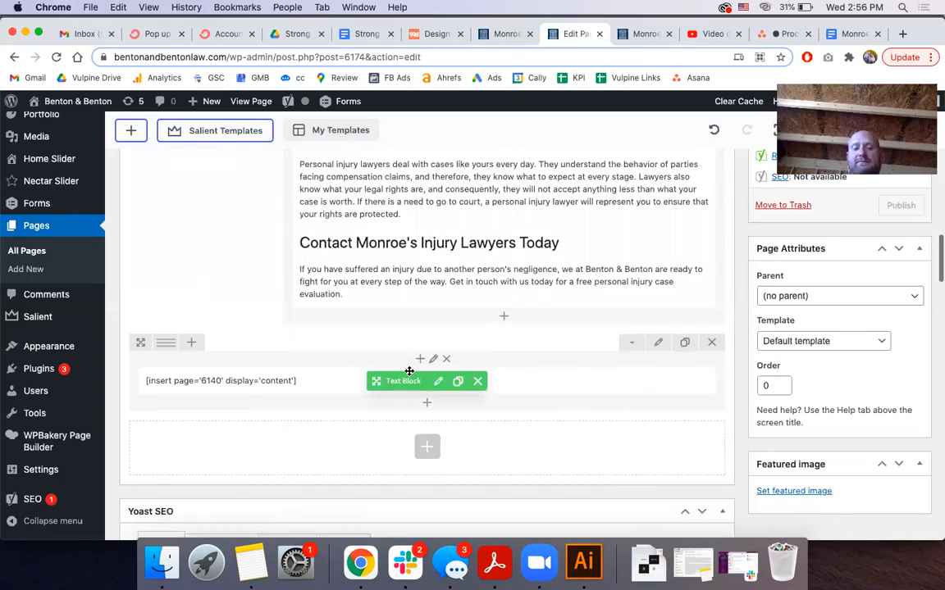
scroll(463, 317, down, 5)
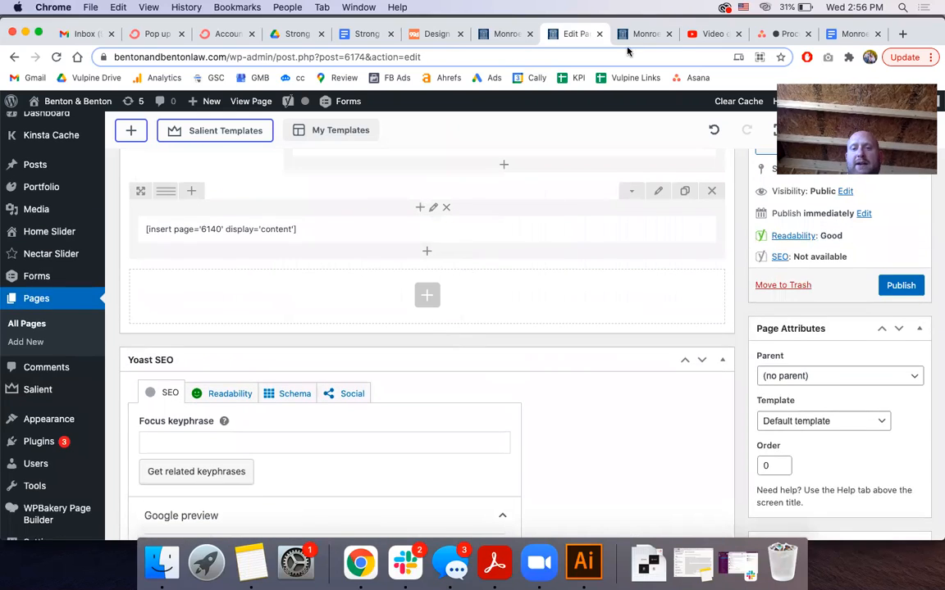
click(645, 33)
scroll(490, 237, down, 15)
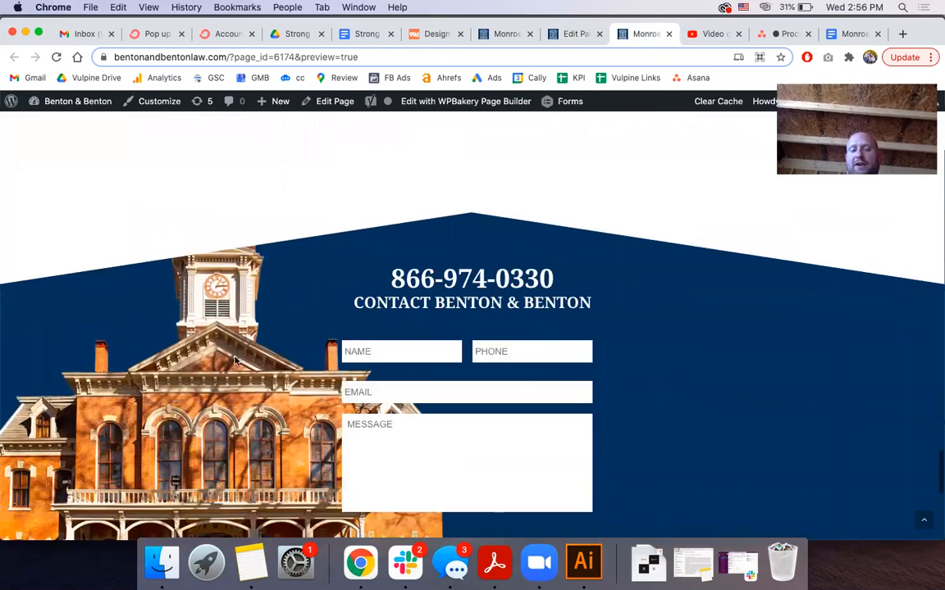
scroll(326, 328, down, 3)
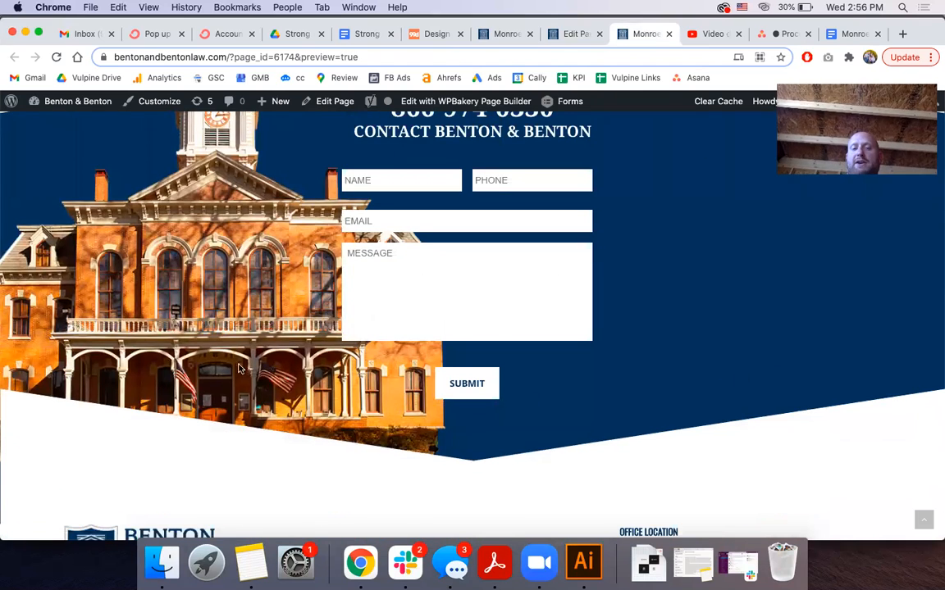
scroll(395, 228, up, 2)
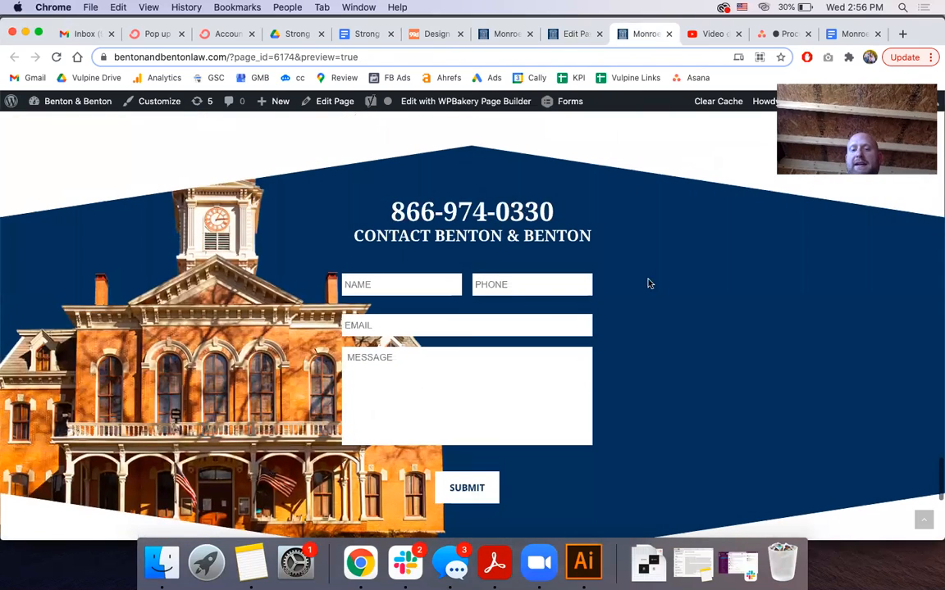
click(574, 33)
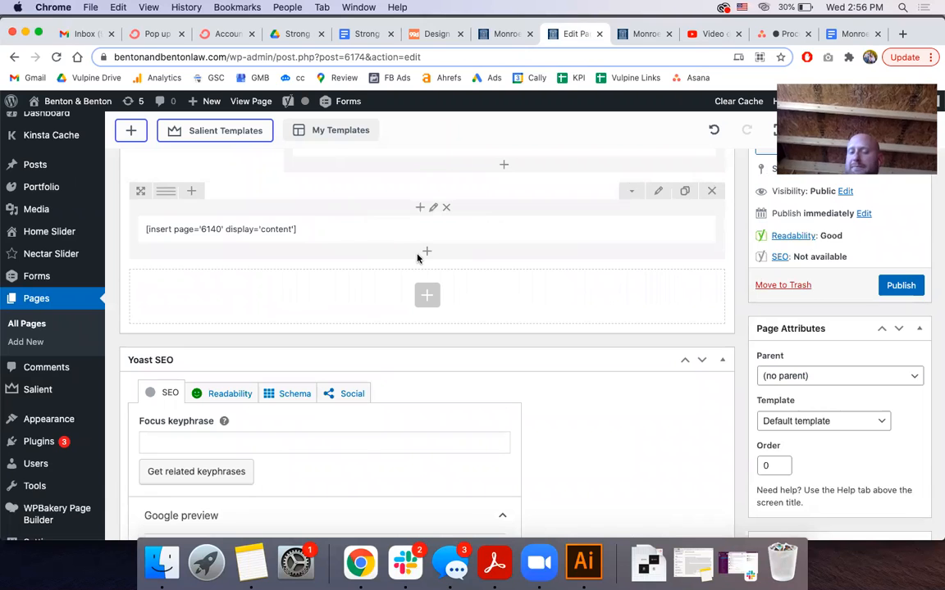
scroll(416, 259, down, 5)
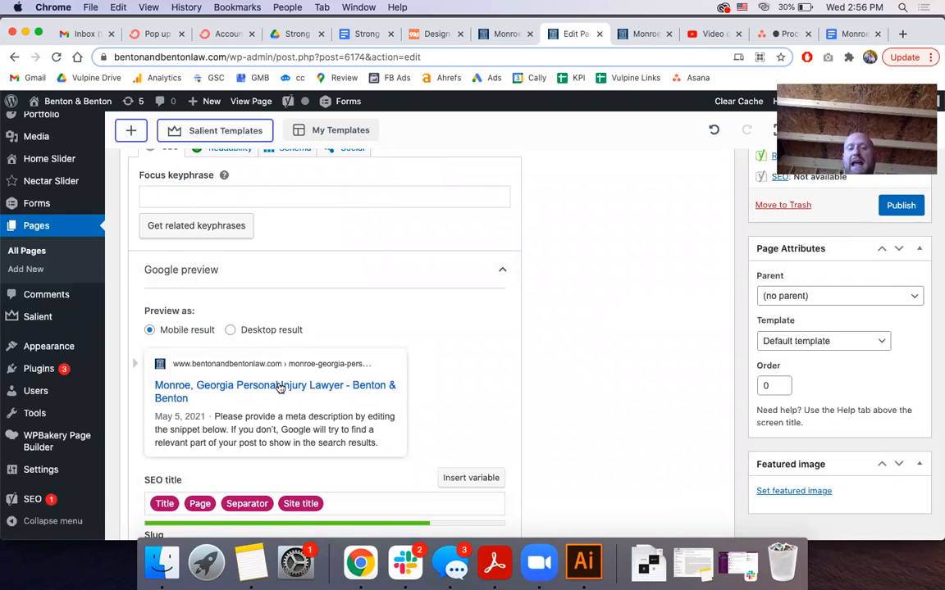
scroll(294, 235, up, 1)
scroll(293, 235, up, 2)
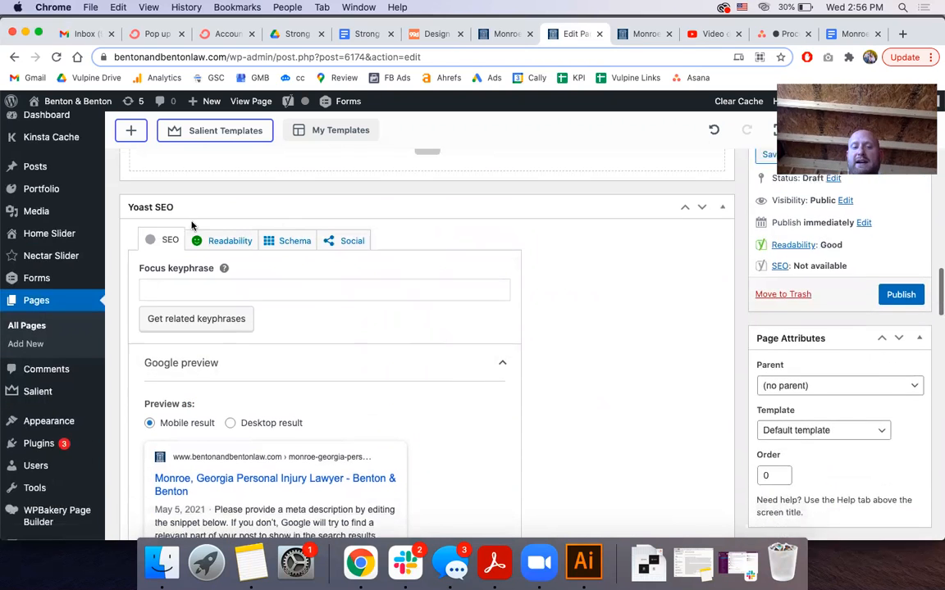
scroll(189, 205, down, 3)
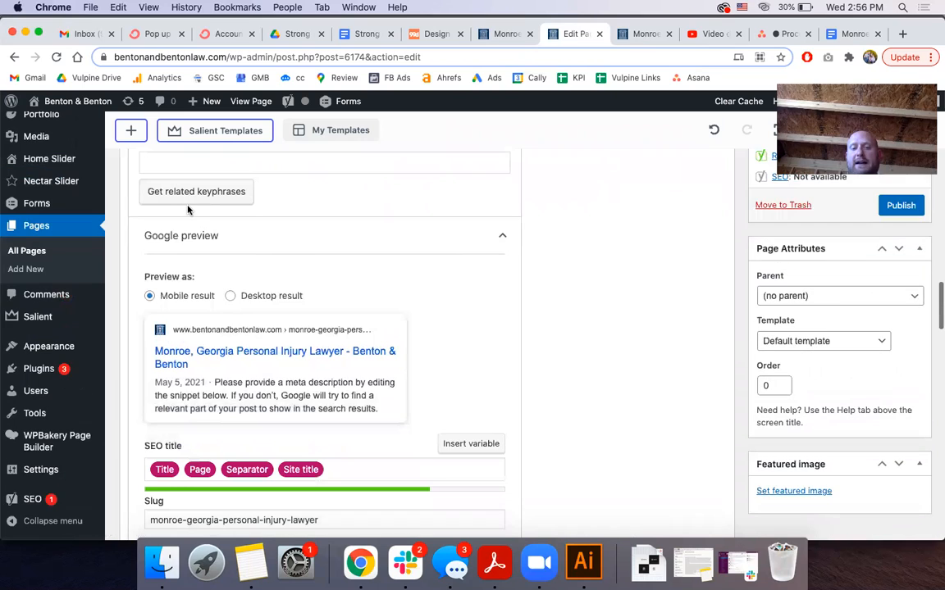
scroll(189, 210, down, 2)
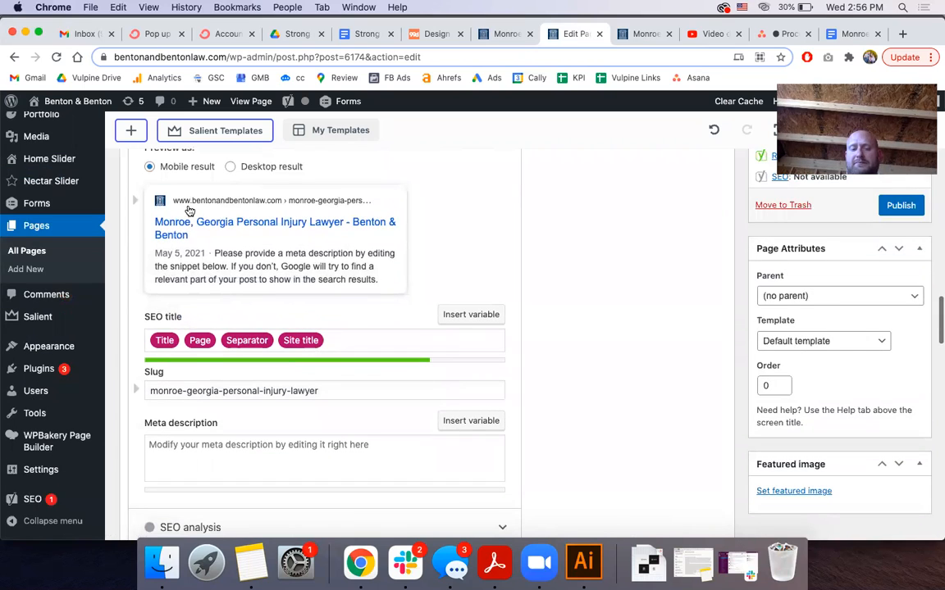
triple_click(197, 392)
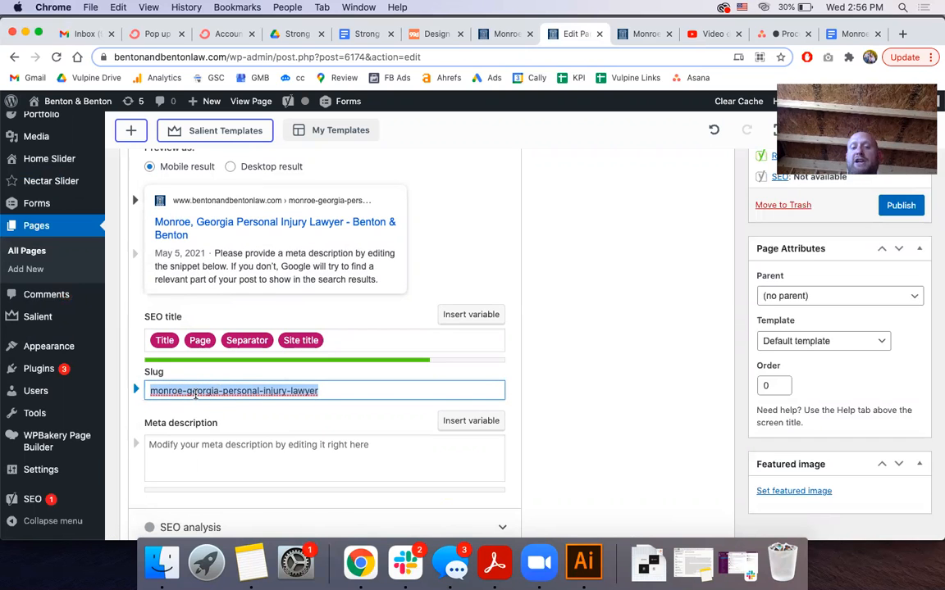
scroll(196, 394, up, 20)
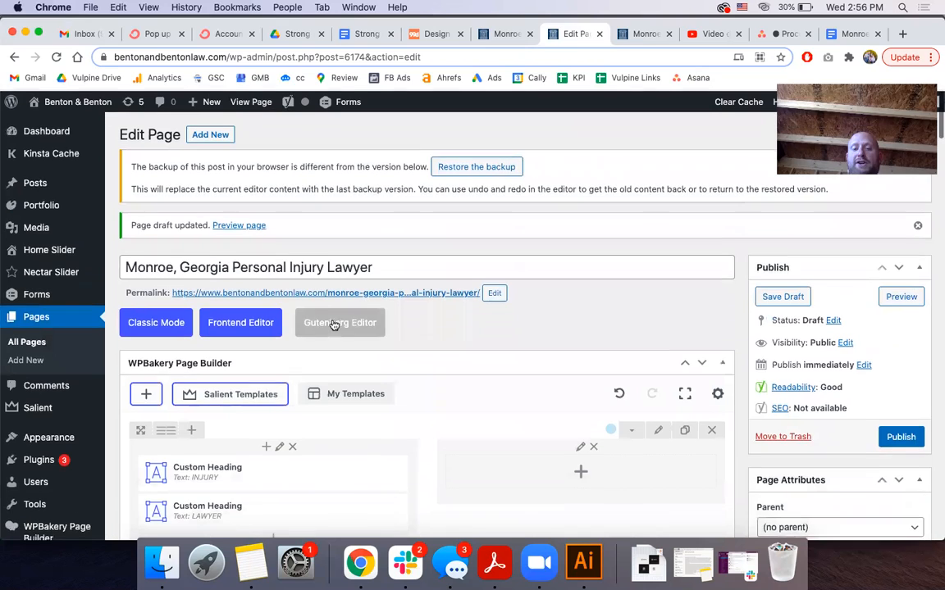
scroll(358, 300, down, 15)
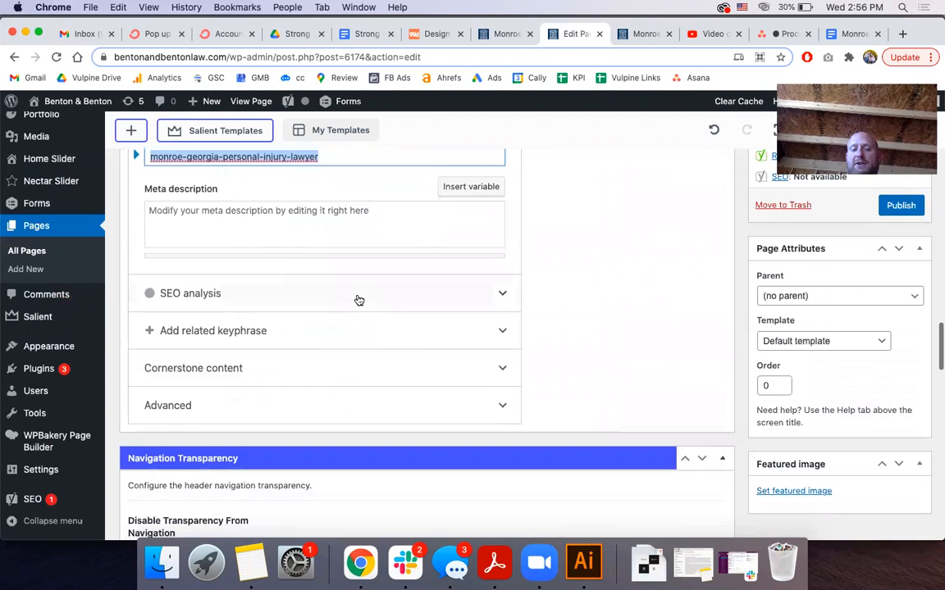
scroll(359, 300, up, 3)
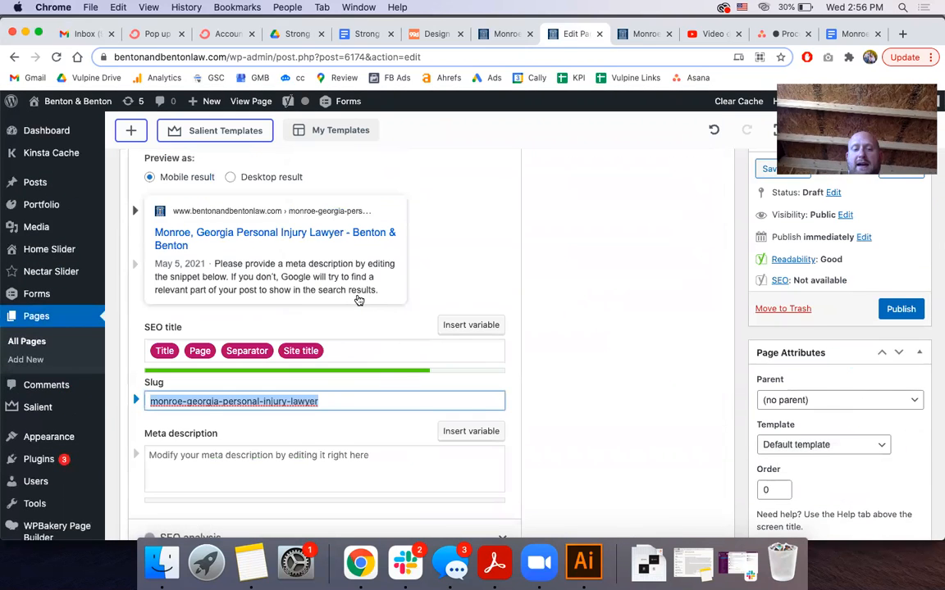
scroll(358, 301, down, 2)
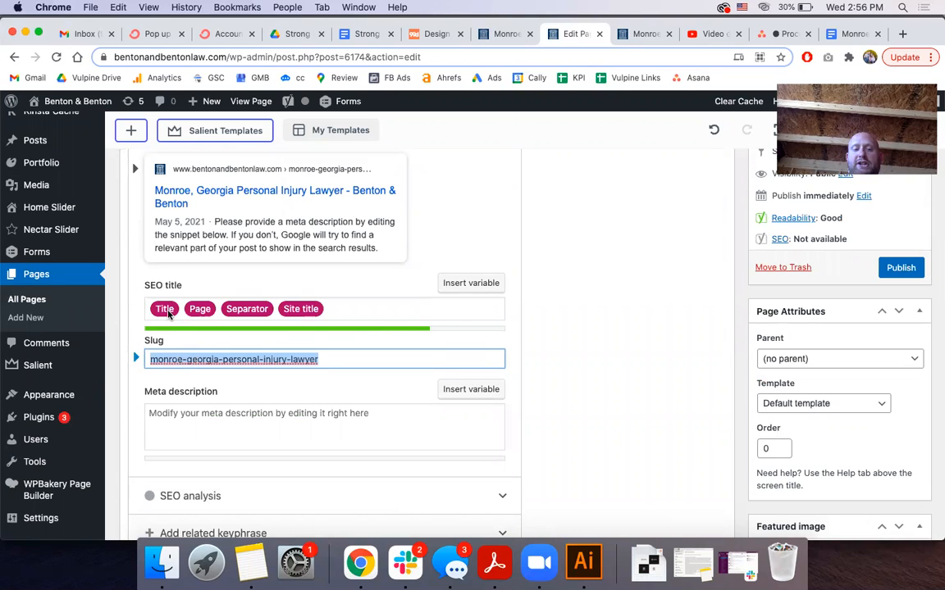
scroll(168, 314, up, 6)
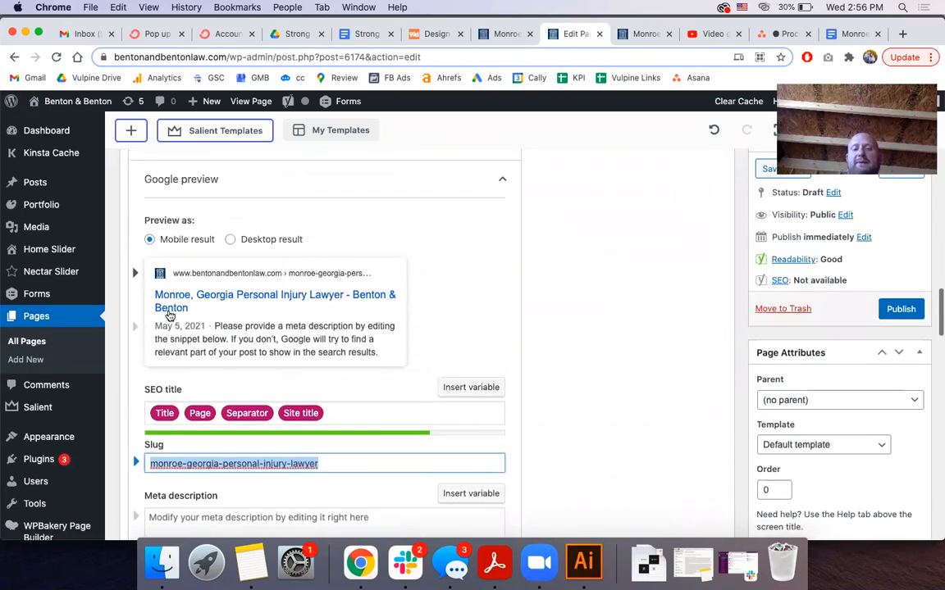
scroll(168, 314, up, 6)
scroll(168, 314, down, 12)
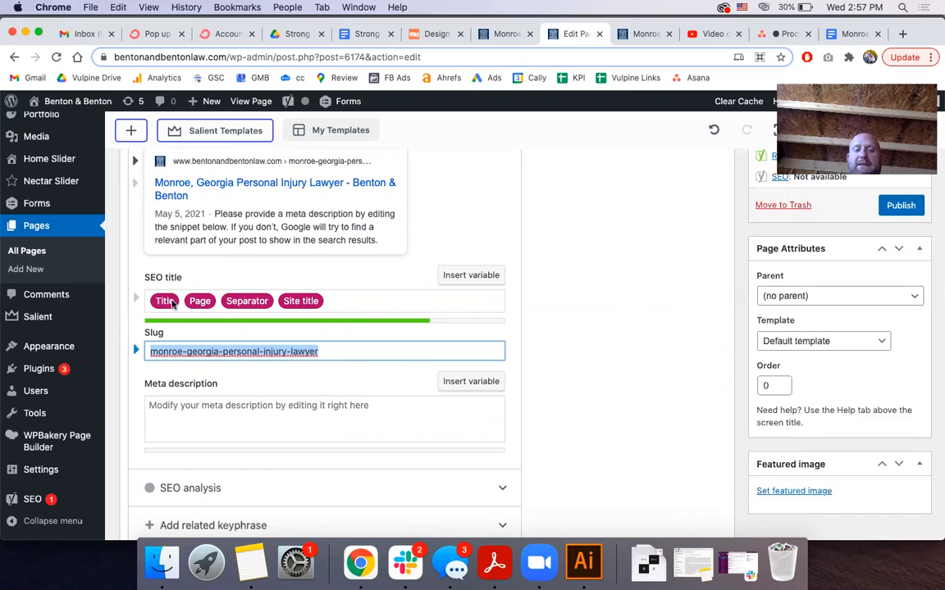
triple_click(331, 301)
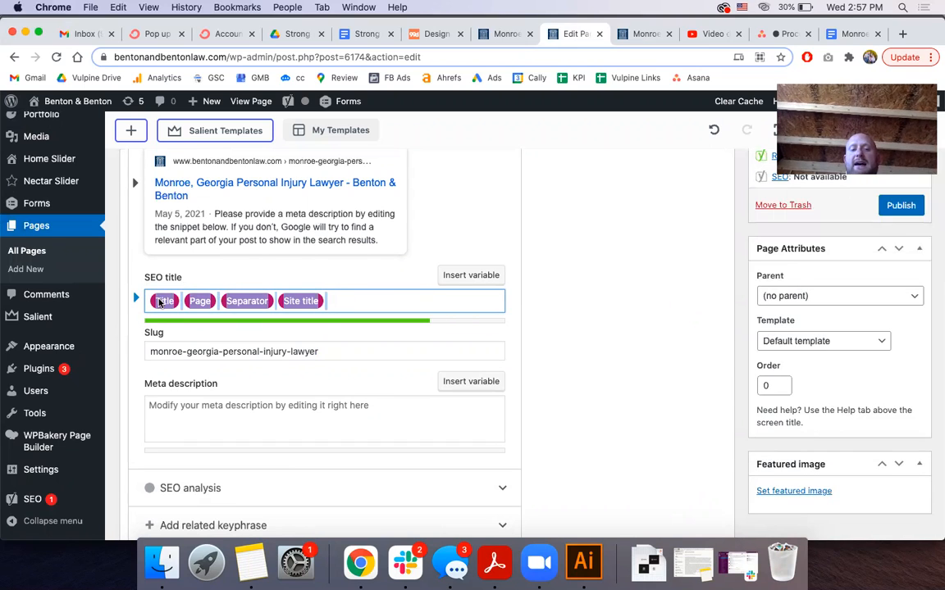
click(176, 276)
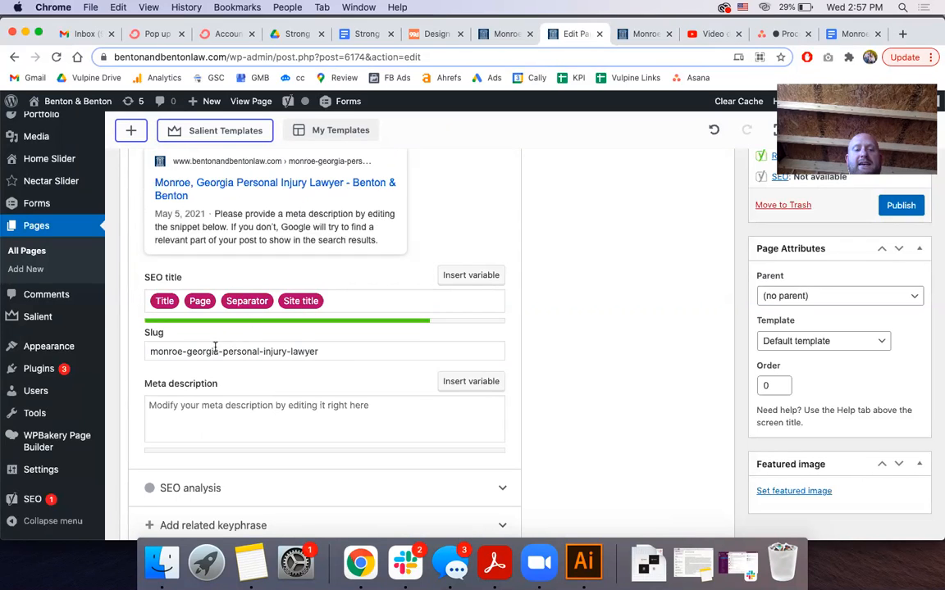
click(327, 302)
key(super+a)
key(super+c)
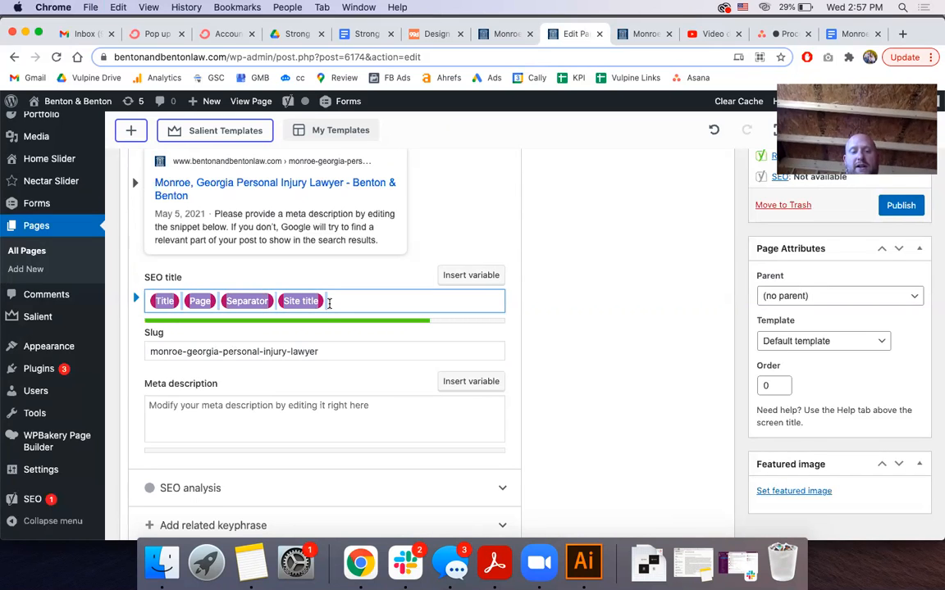
key(BackSpace)
text(asdfasdfajs)
key(super+a)
key(BackSpace)
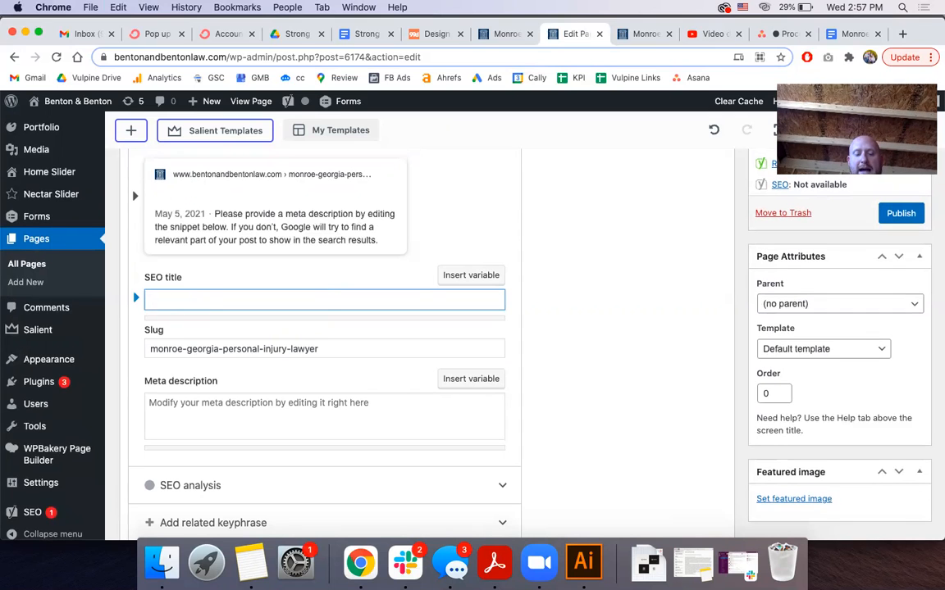
key(super+v)
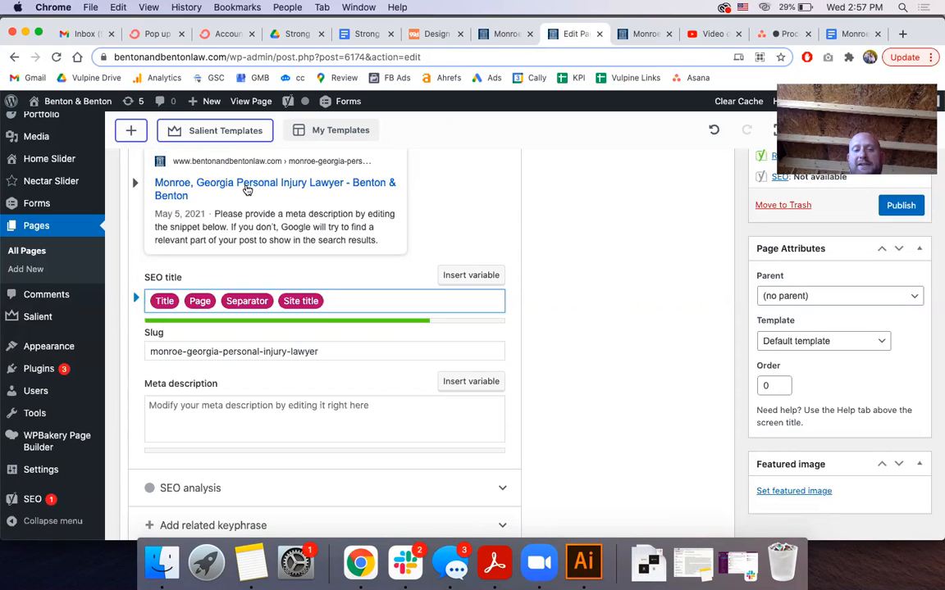
scroll(247, 191, up, 2)
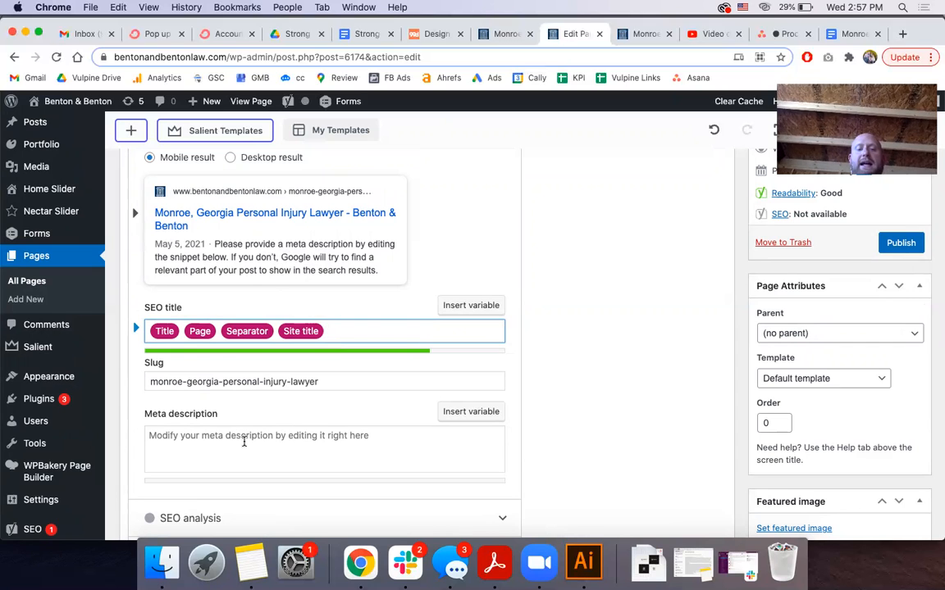
click(245, 438)
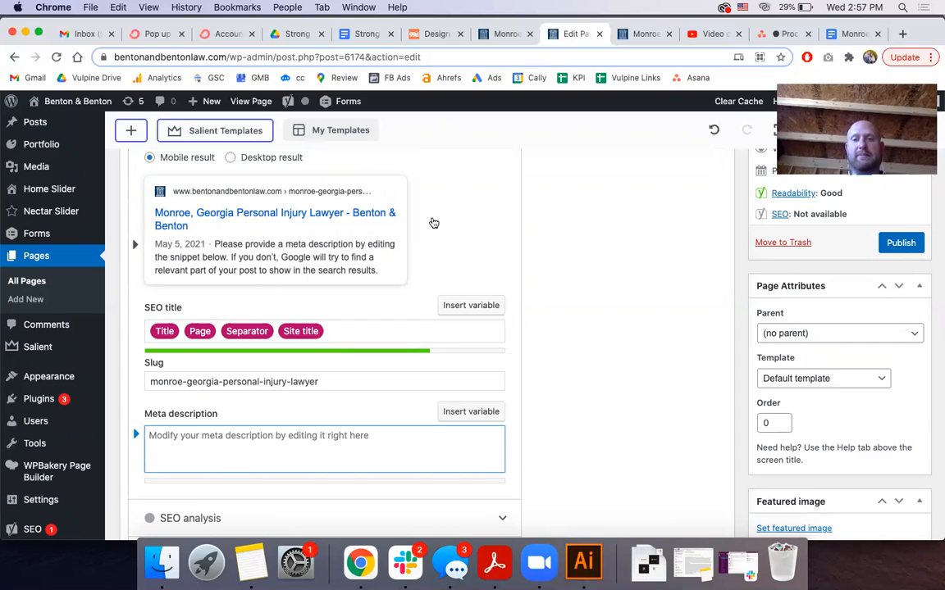
click(639, 34)
scroll(554, 205, up, 20)
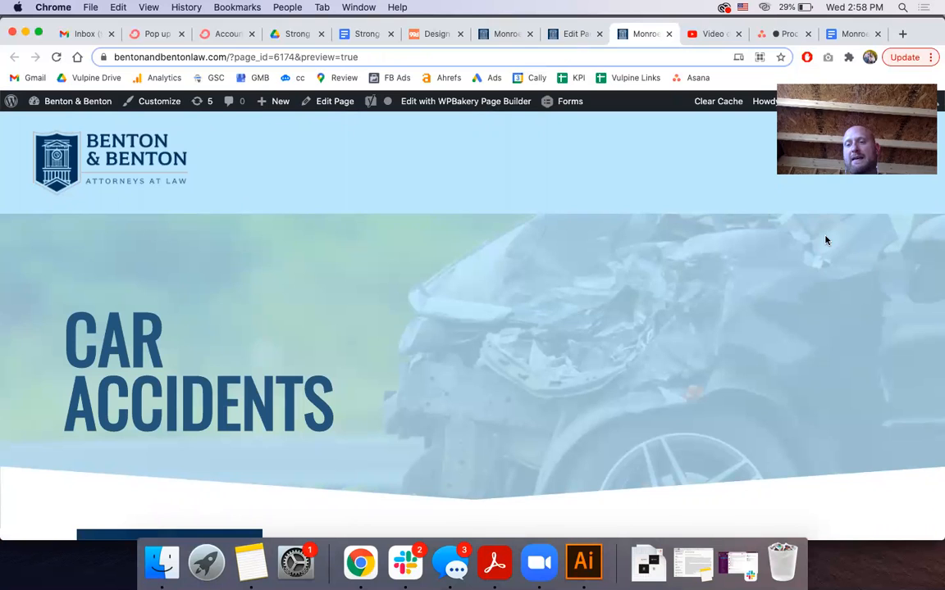
click(902, 164)
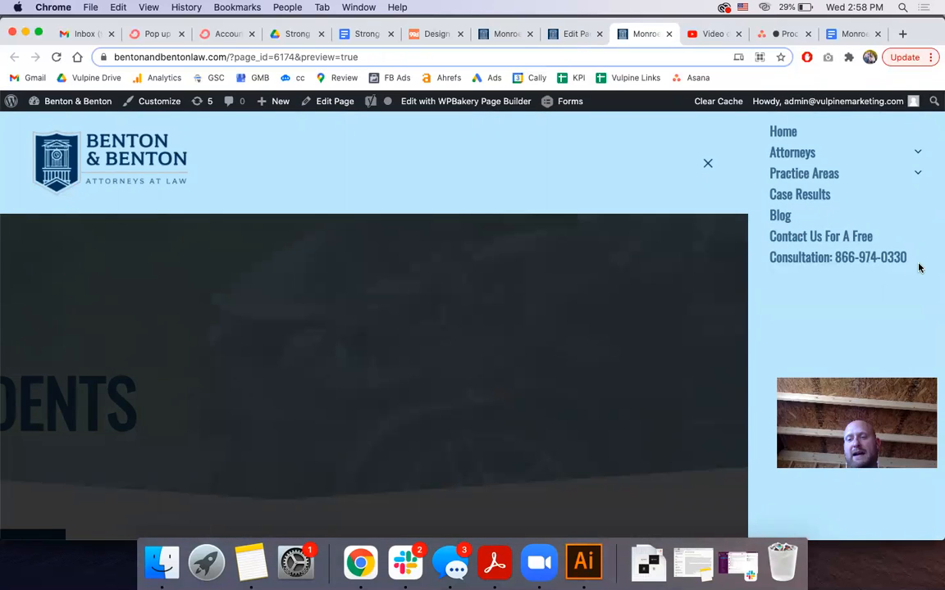
drag(909, 258, 833, 259)
Write a Yoast meta description urging injured readers to call Monroe's best injury lawyers for a free consultation
click(576, 33)
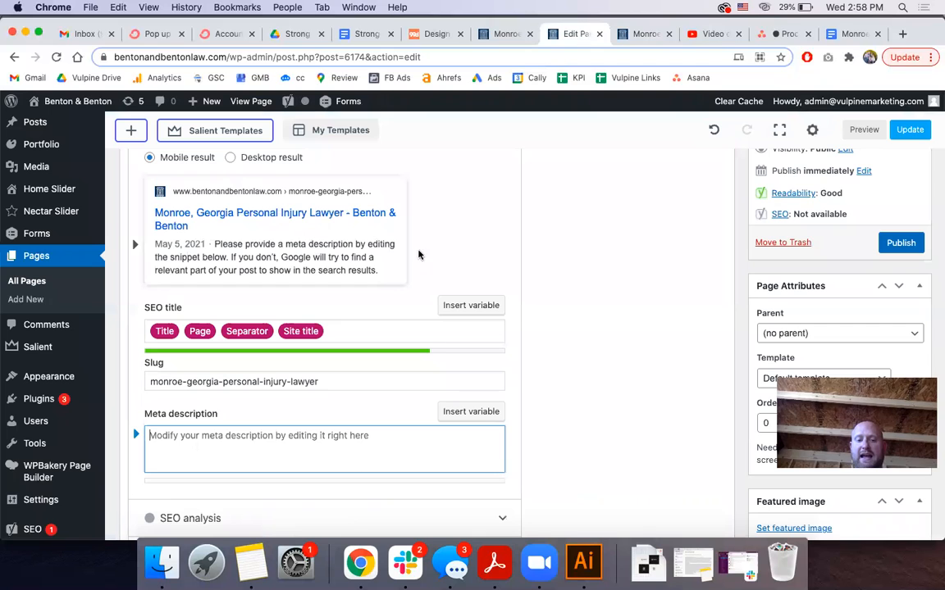
click(265, 449)
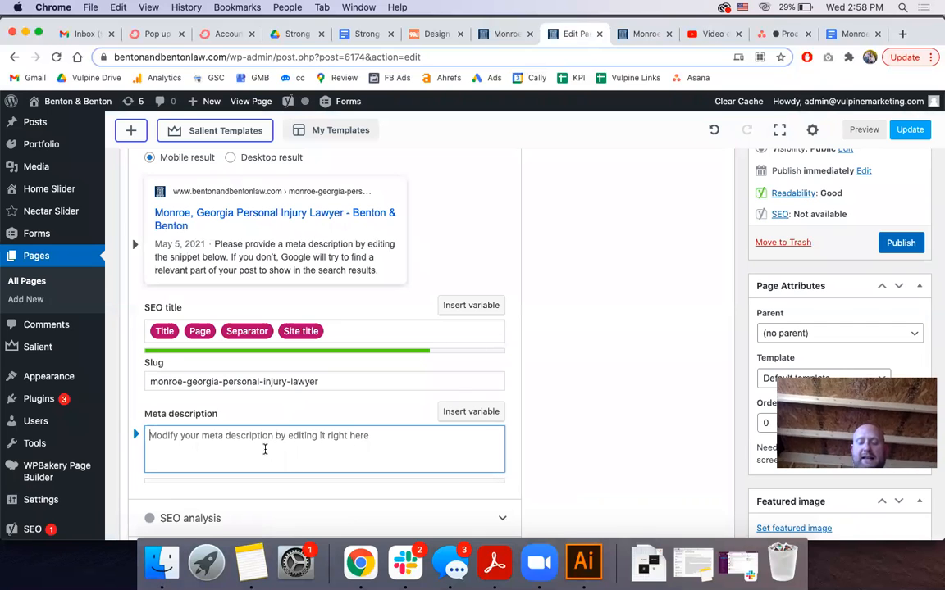
text((f y)
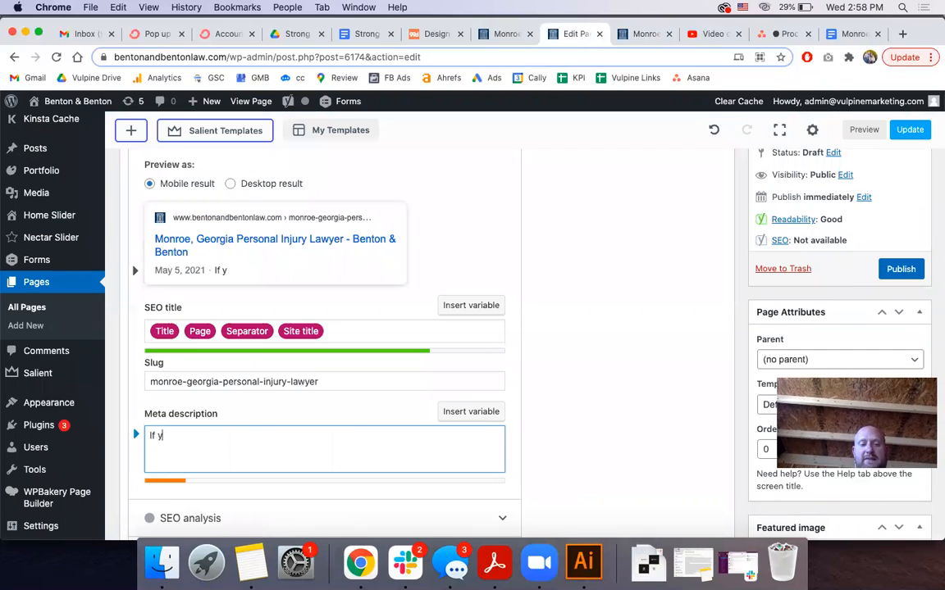
text(ou've been injure)
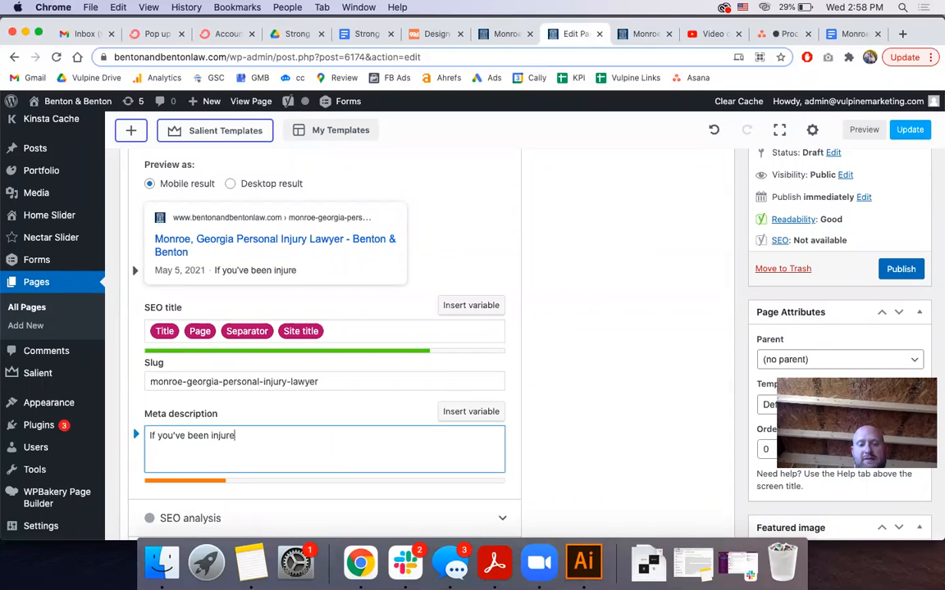
text(d you need to call Monro)
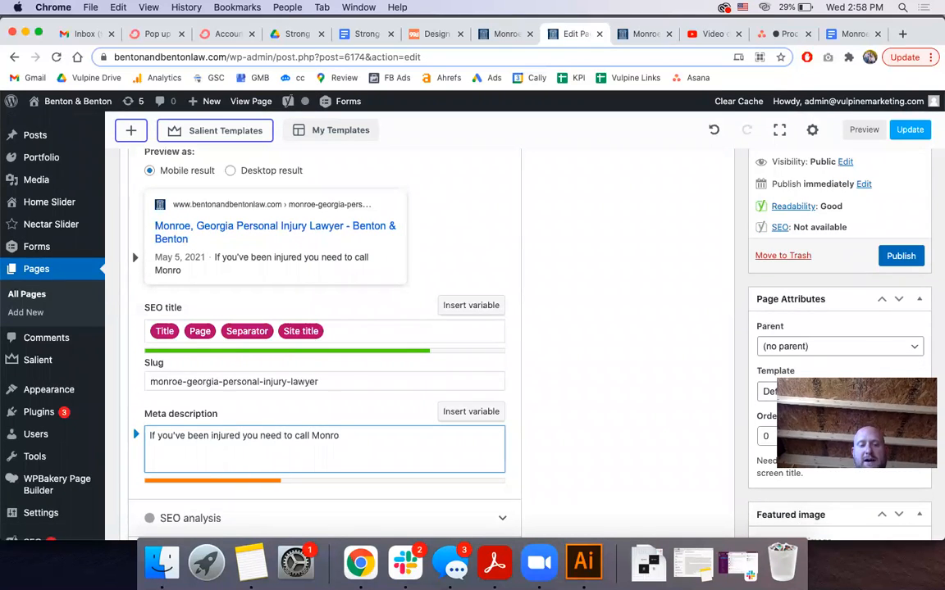
text(e's best)
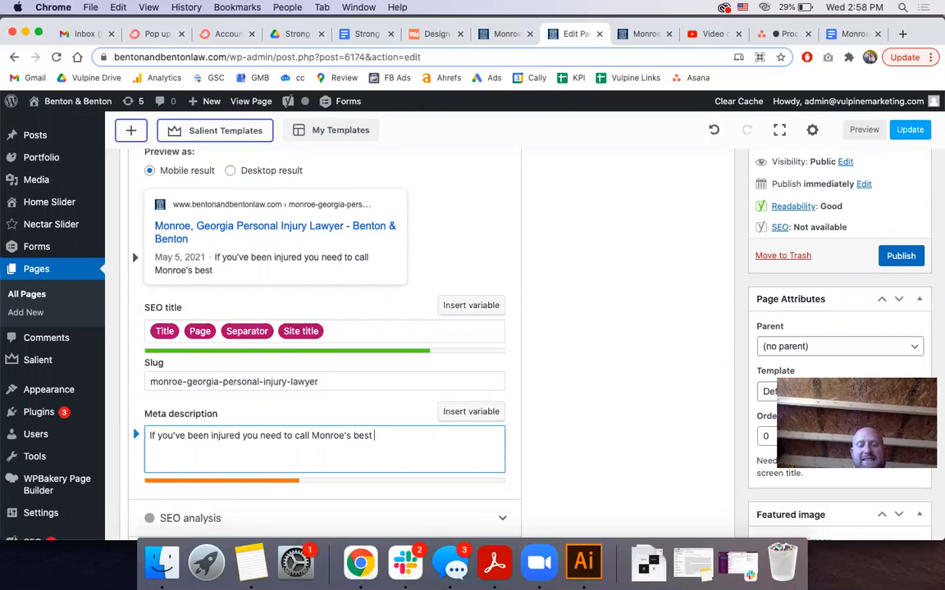
text( injury lawyer)
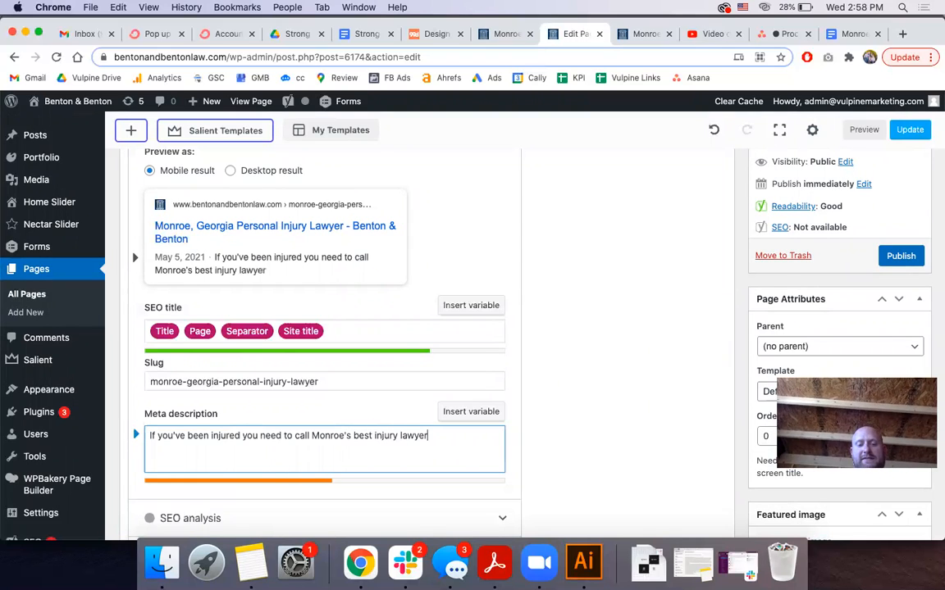
text(s at B)
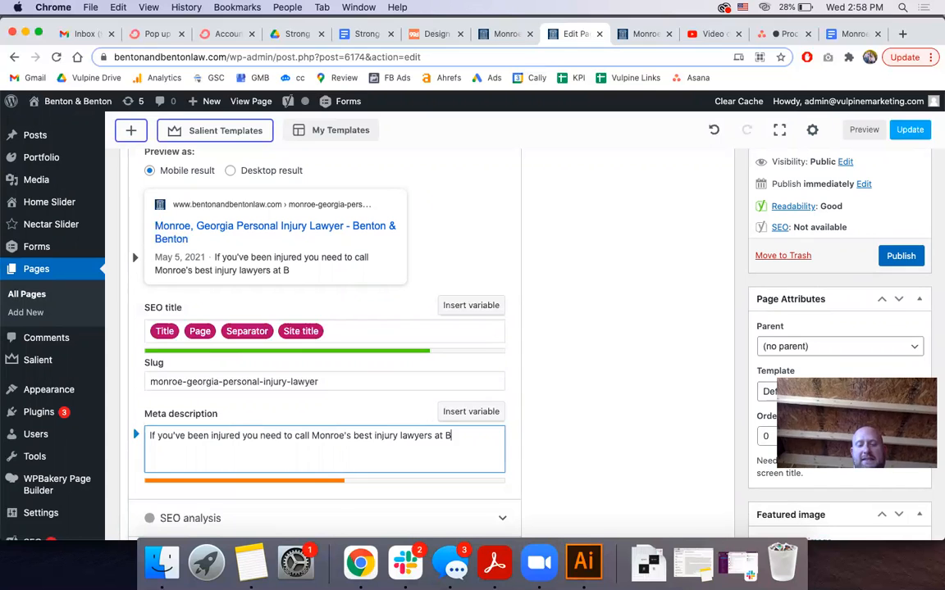
text(enton & Benton today)
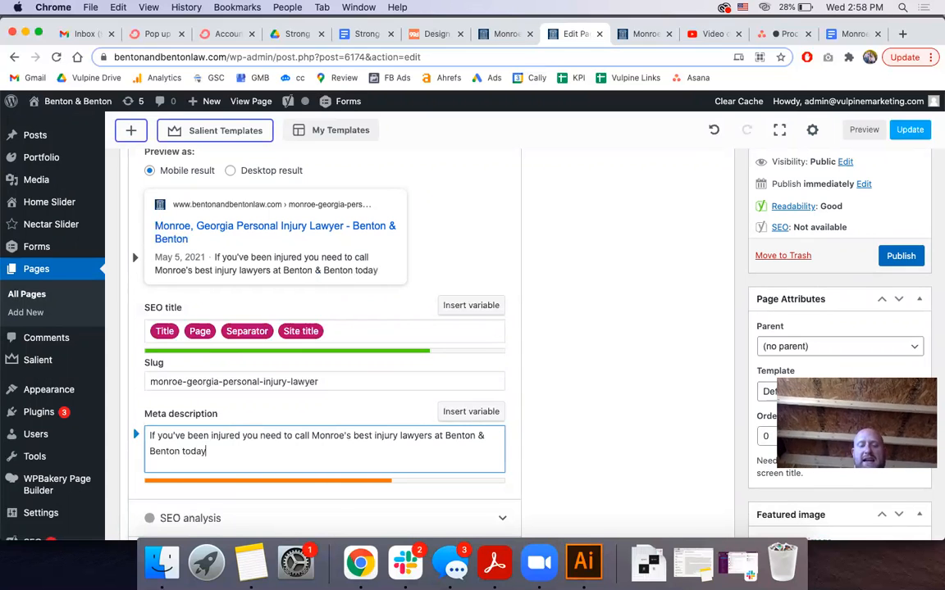
text(! Call )
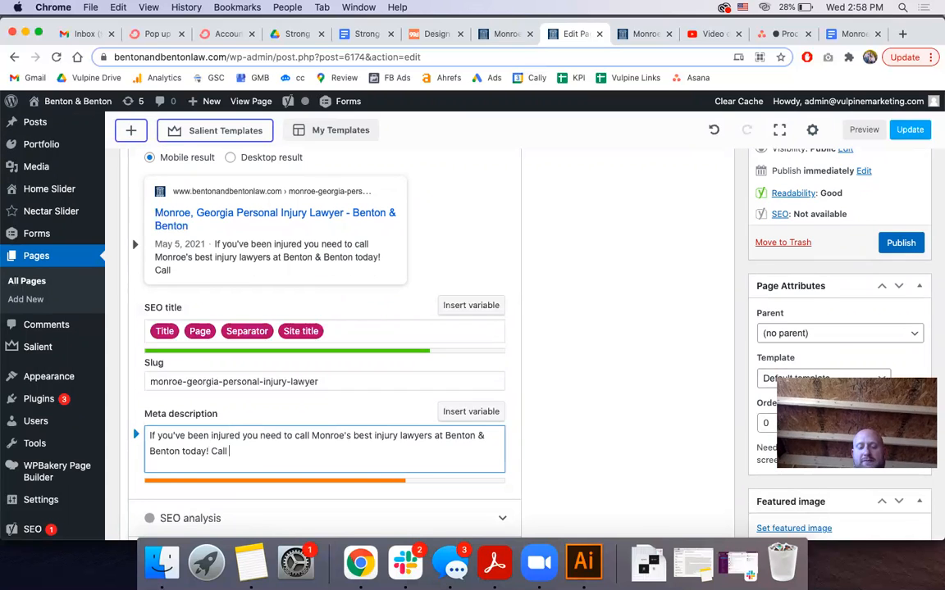
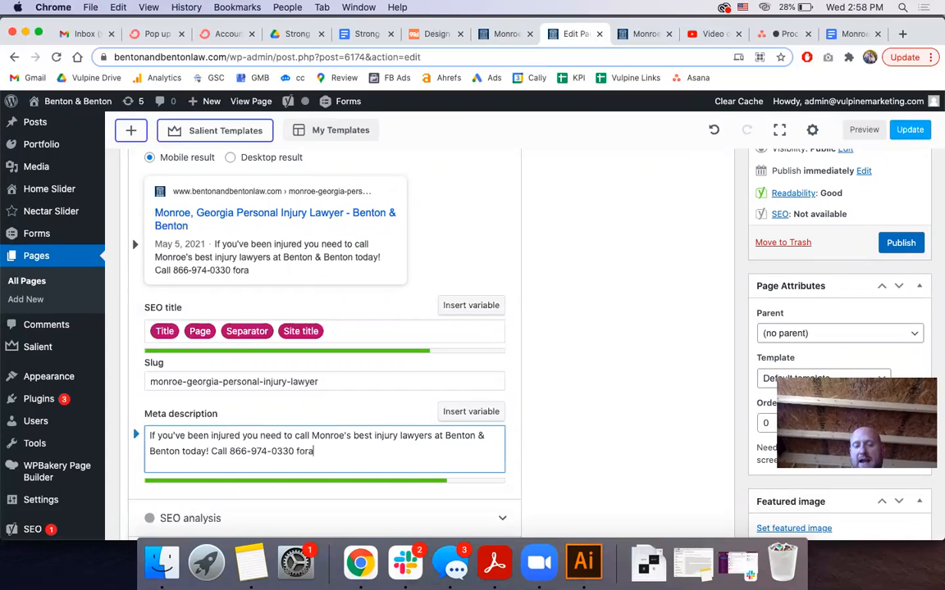
text( free consi)
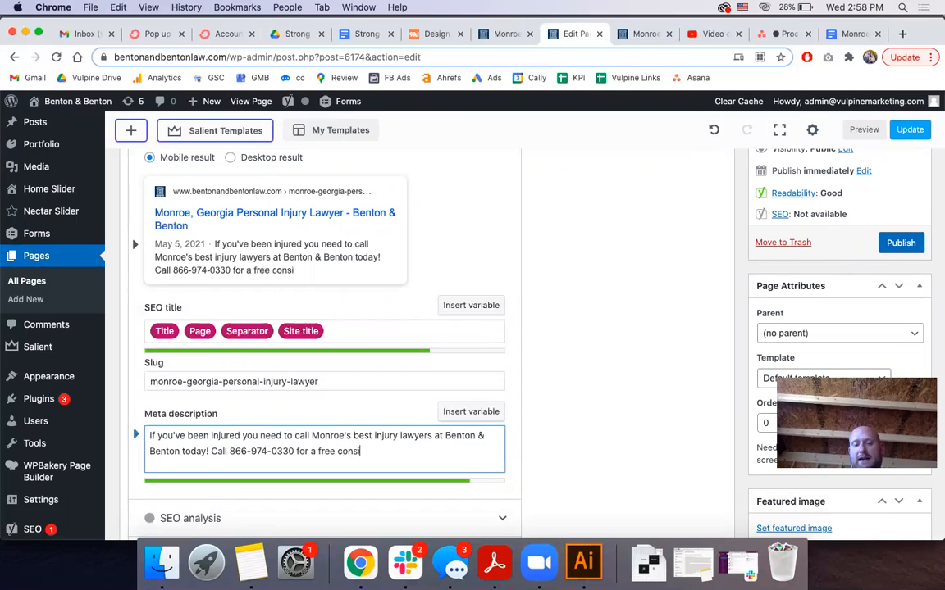
key(BackSpace)
text(ultation)
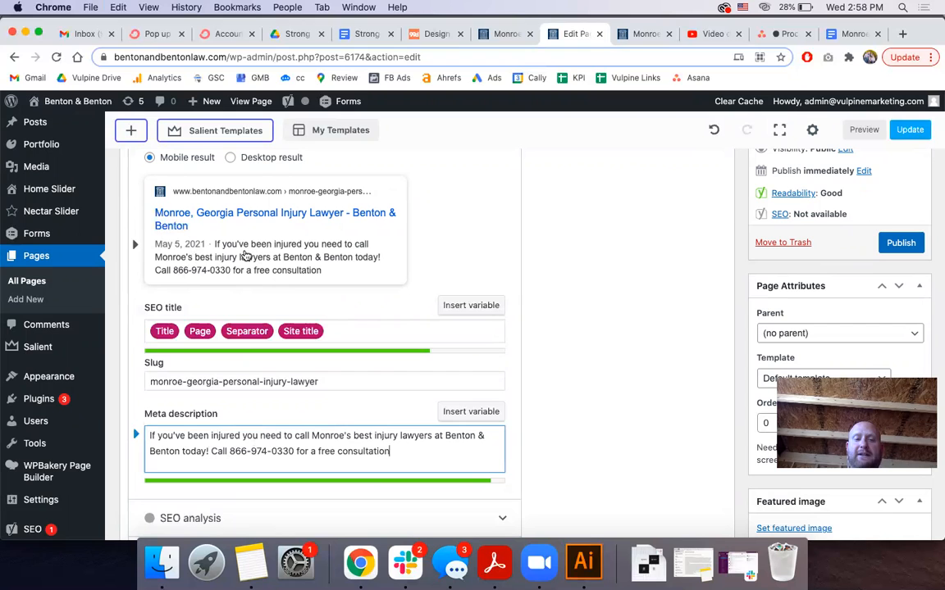
scroll(214, 339, down, 5)
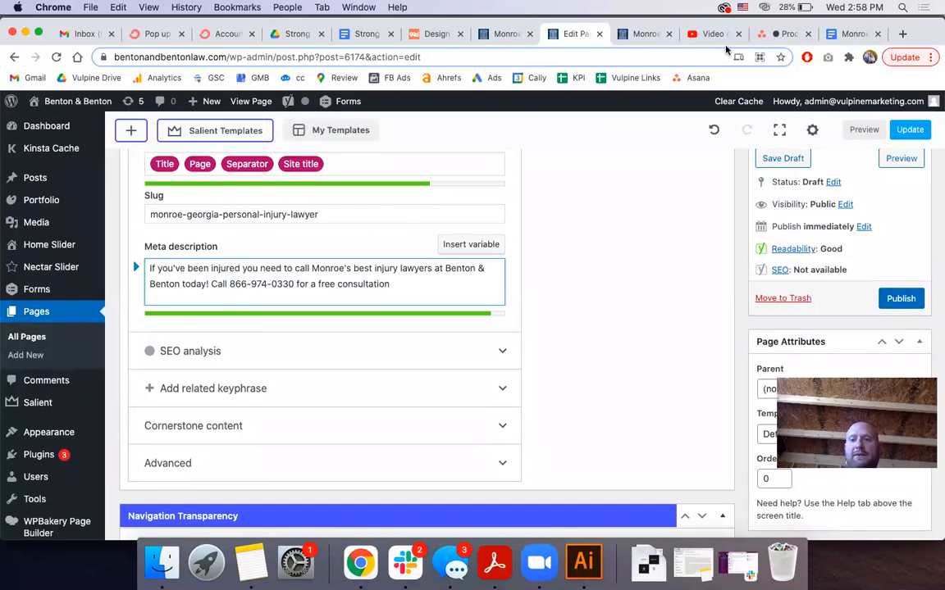
Review the 'Optimizing a Page' checklist items, from keyword URL structure through meta description to image alt text
click(781, 37)
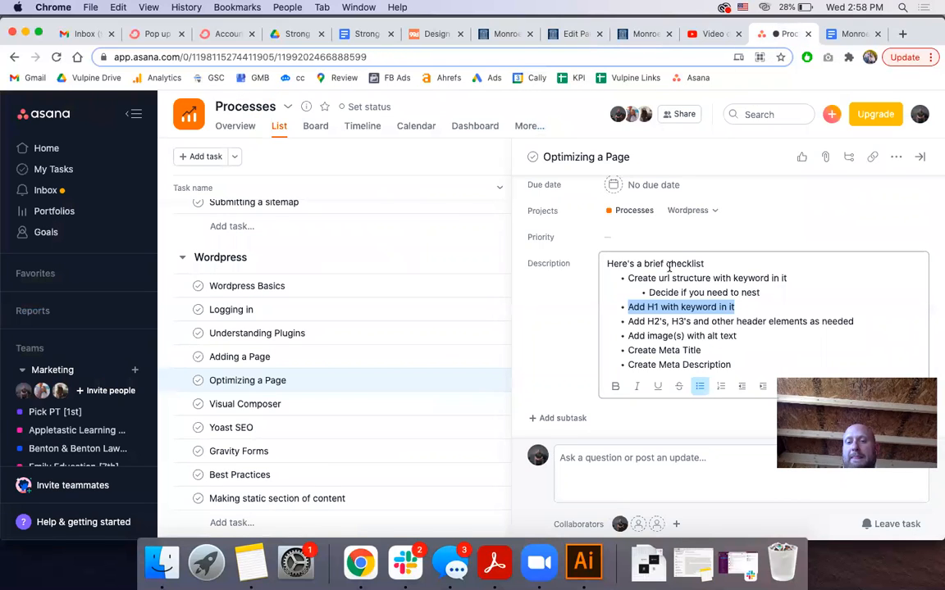
triple_click(643, 277)
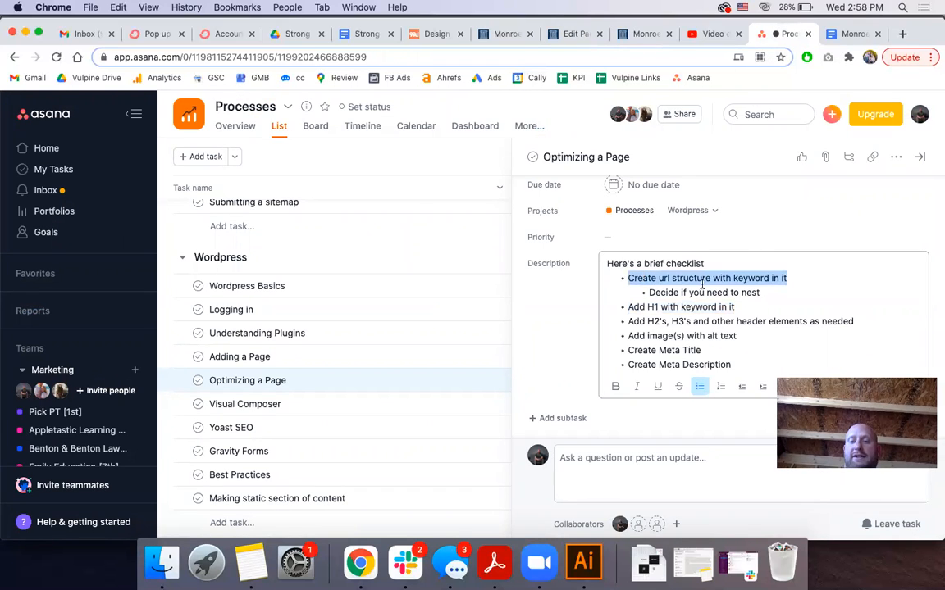
triple_click(679, 293)
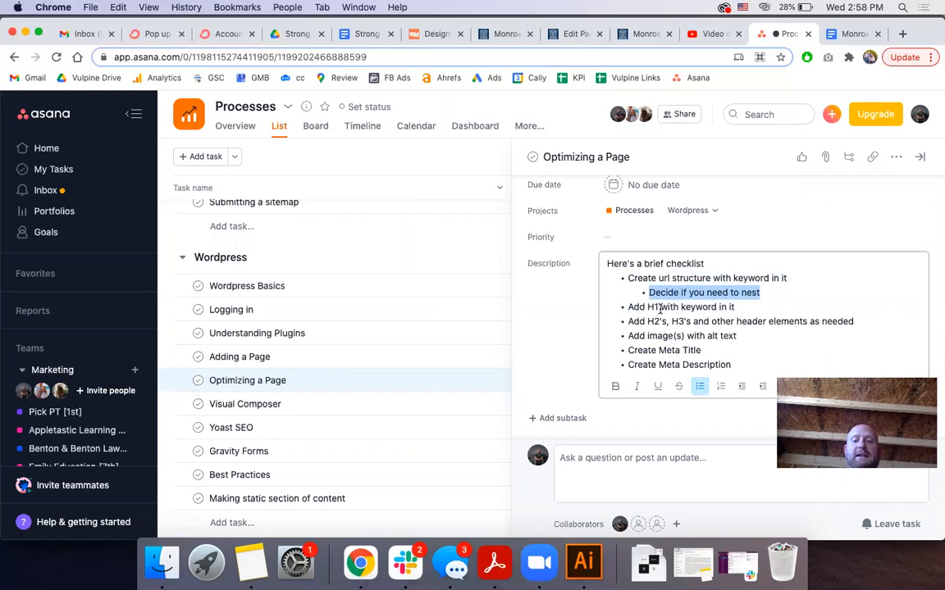
triple_click(660, 307)
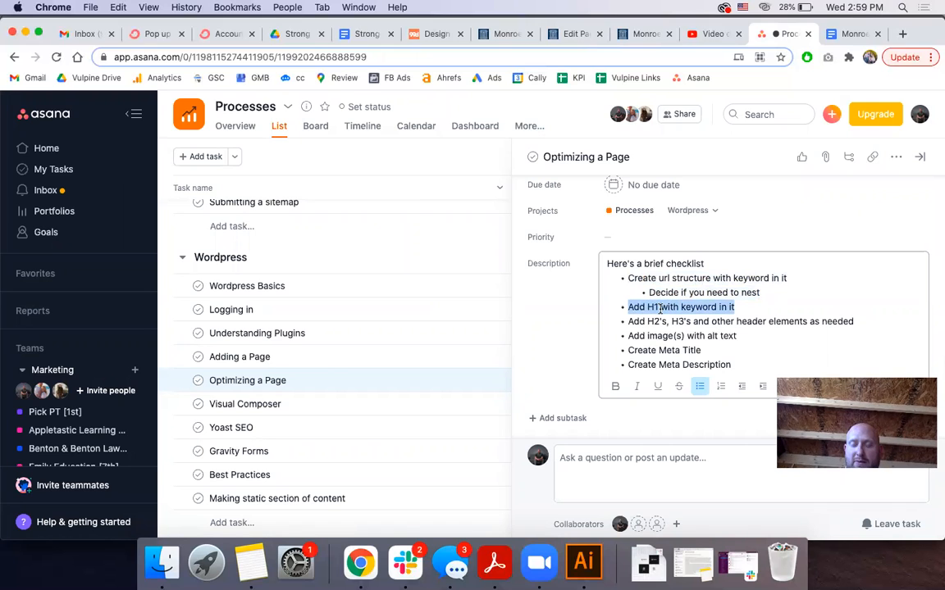
triple_click(656, 321)
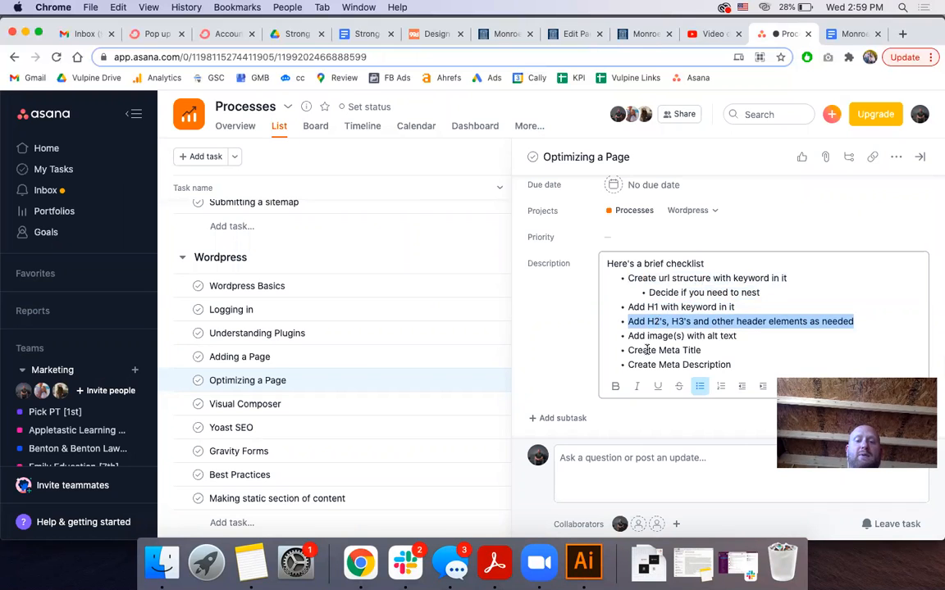
triple_click(647, 350)
triple_click(654, 364)
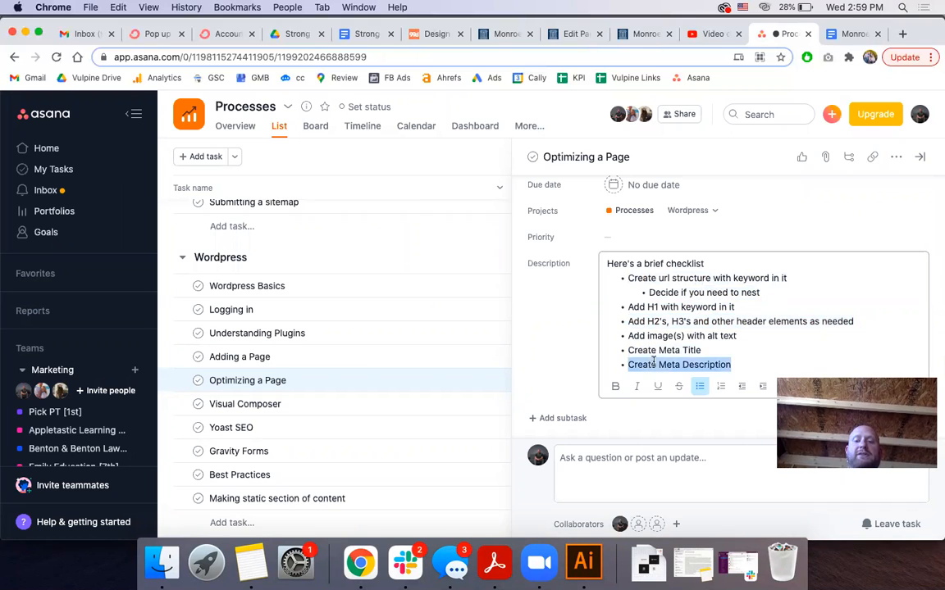
triple_click(669, 338)
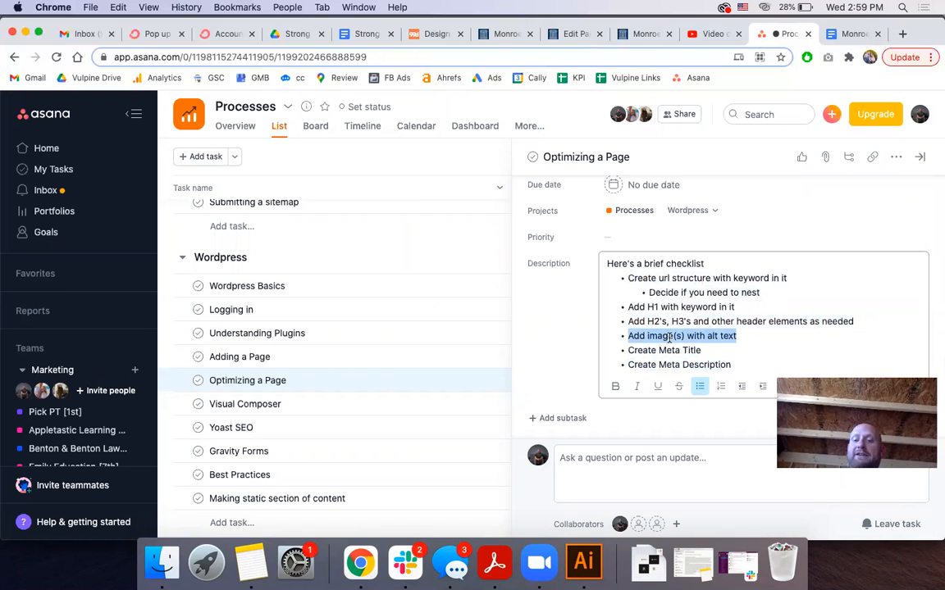
click(646, 34)
Remove the car-crash image from the top row's Background settings and open the media library for a replacement
click(565, 35)
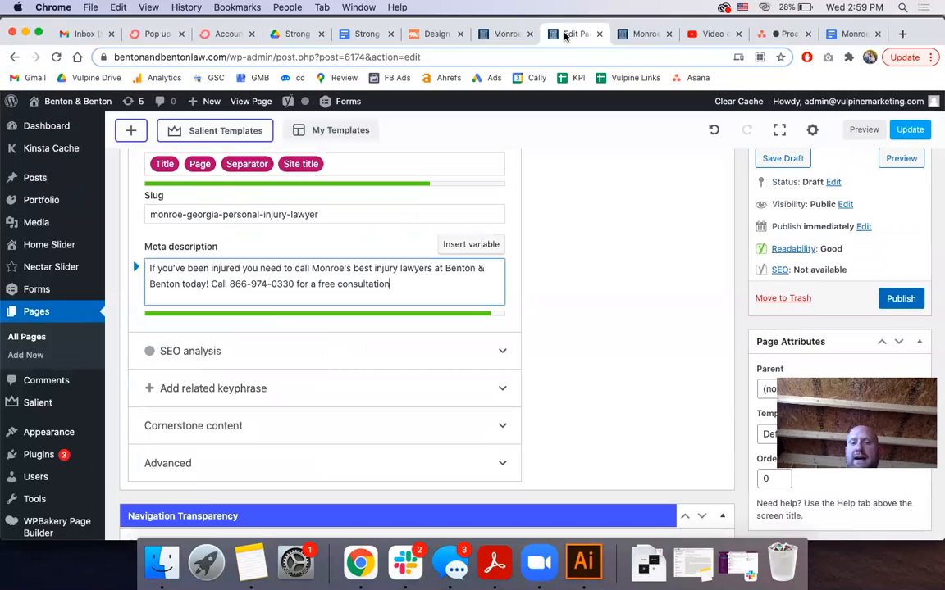
scroll(459, 262, down, 15)
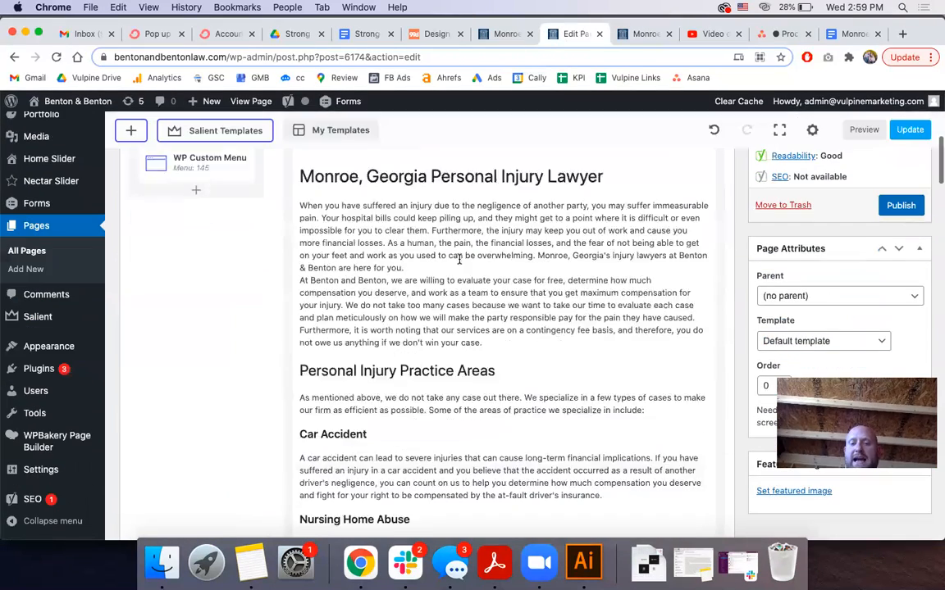
scroll(459, 262, down, 10)
scroll(460, 263, up, 4)
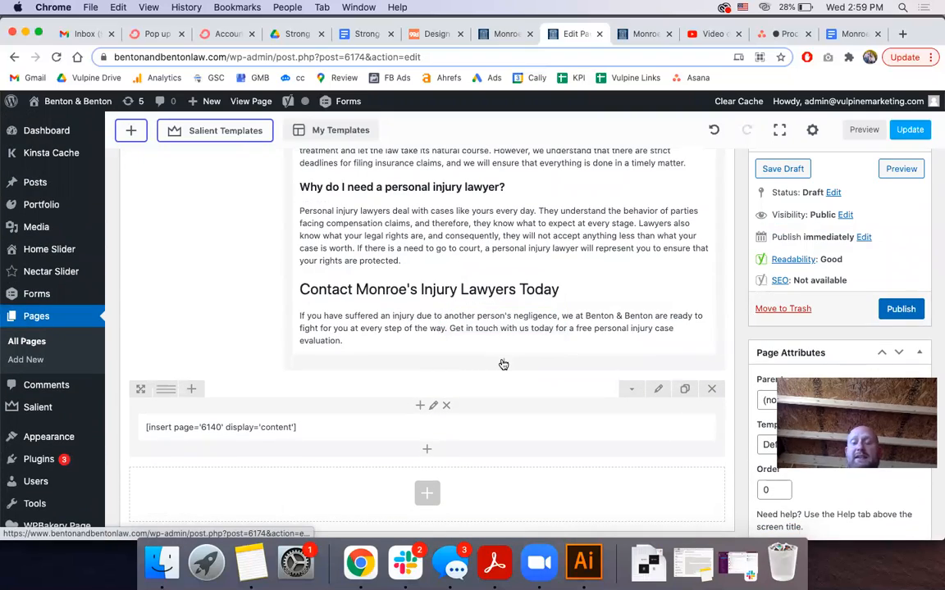
scroll(503, 364, up, 20)
scroll(504, 363, down, 2)
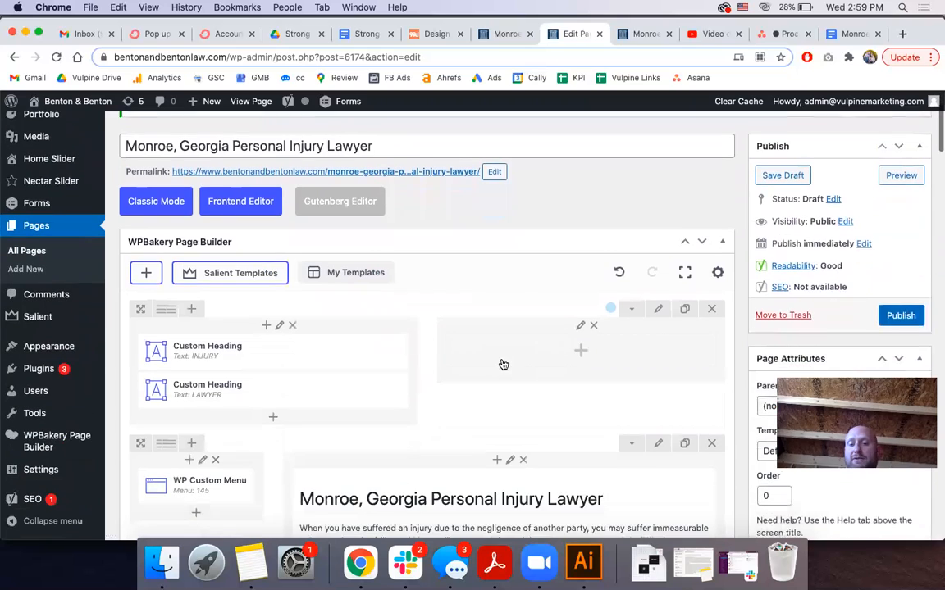
click(656, 300)
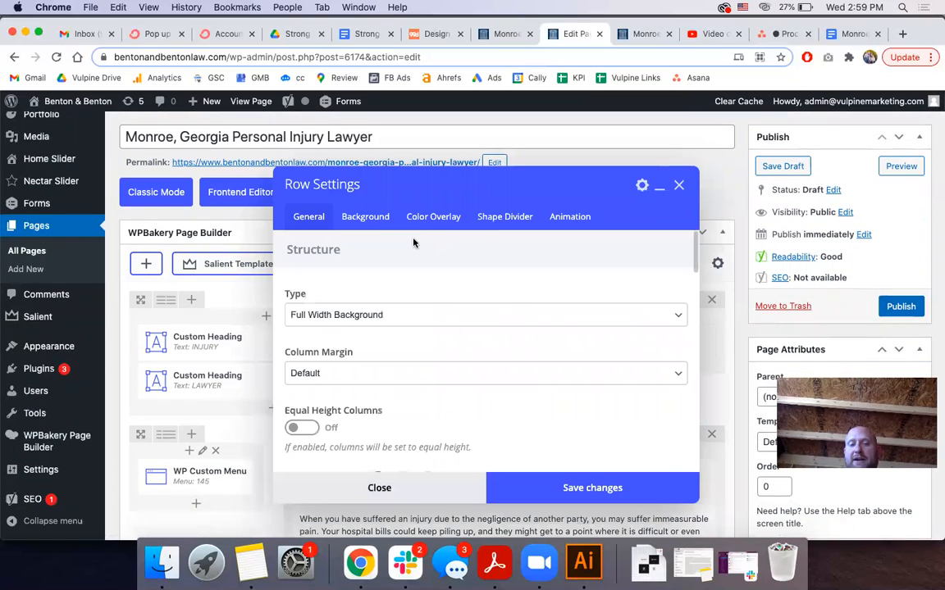
click(367, 217)
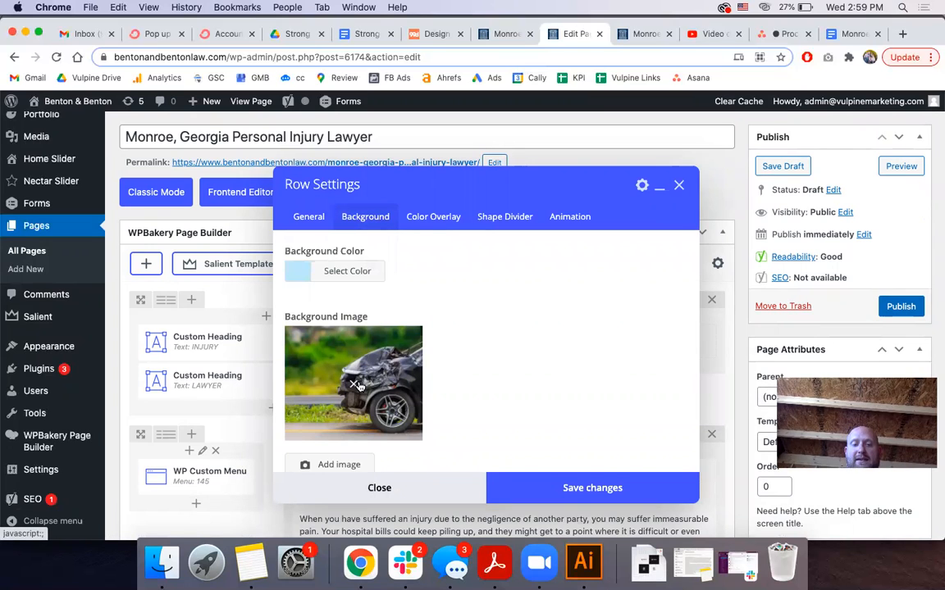
scroll(359, 384, down, 2)
scroll(365, 316, down, 2)
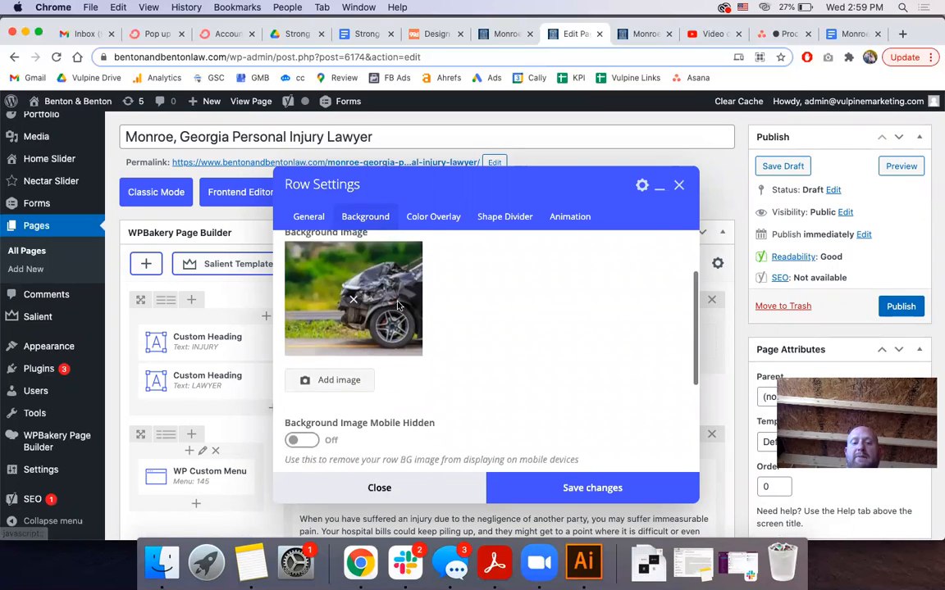
click(353, 293)
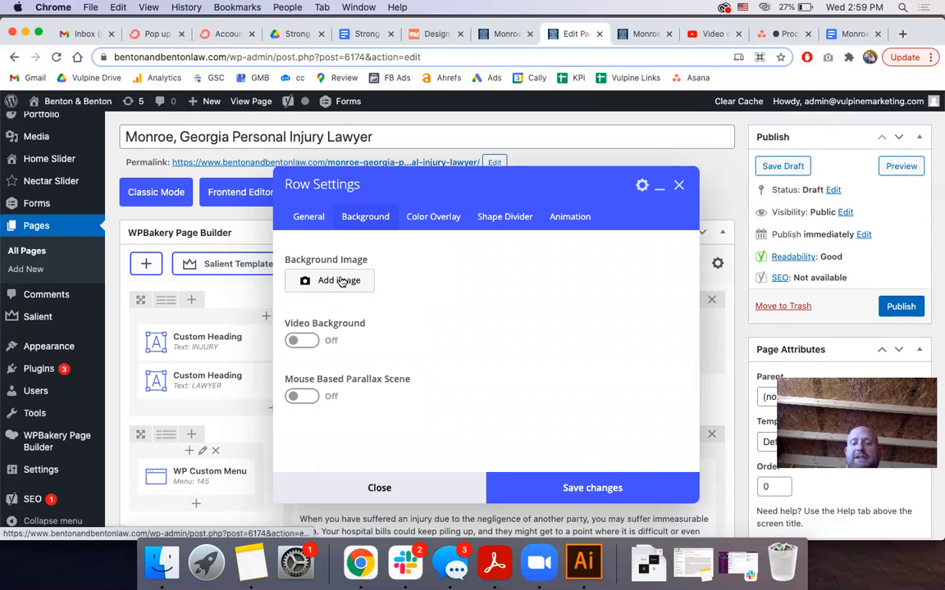
click(339, 281)
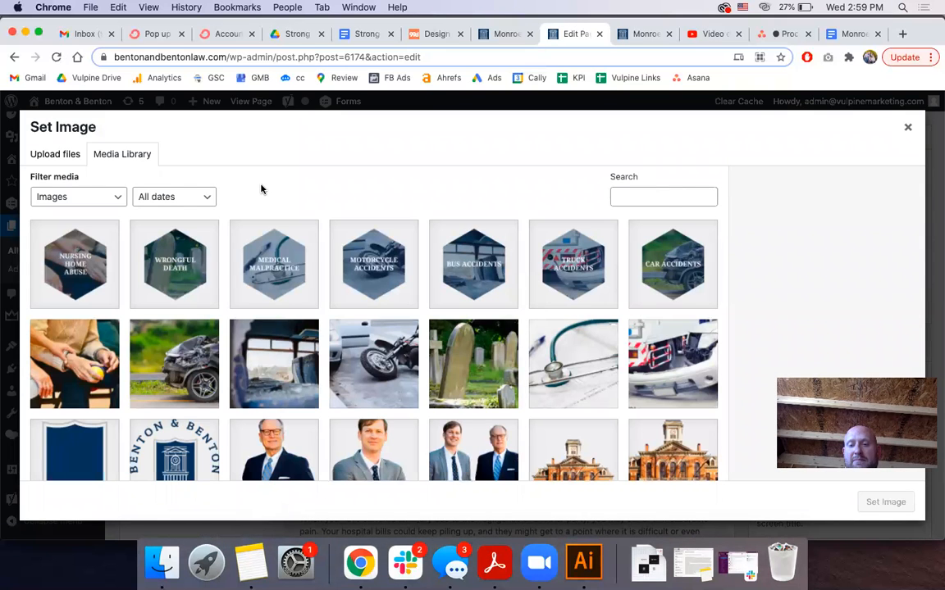
Select the car-accident.jpg thumbnail in the Set Image media library grid
scroll(308, 346, down, 10)
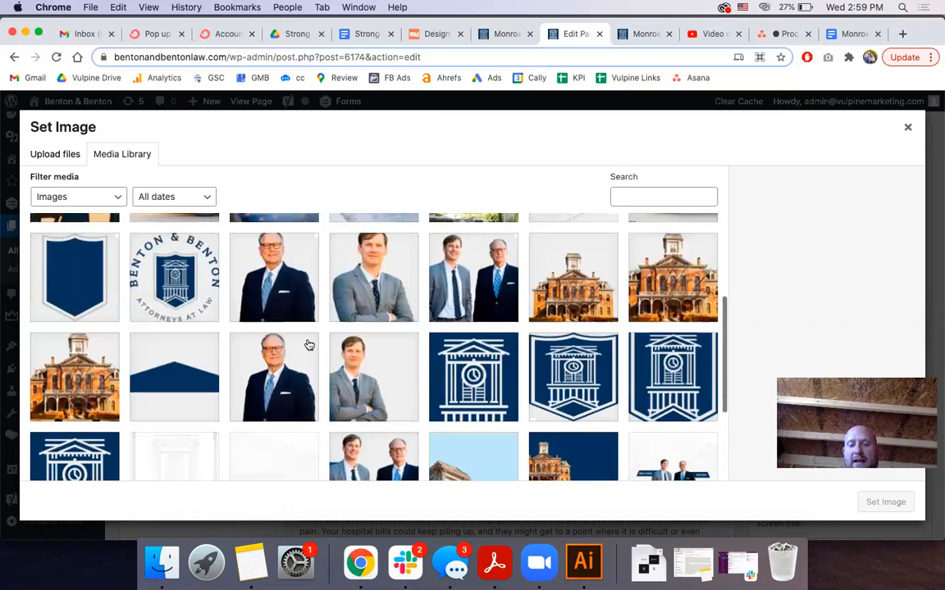
scroll(309, 345, up, 10)
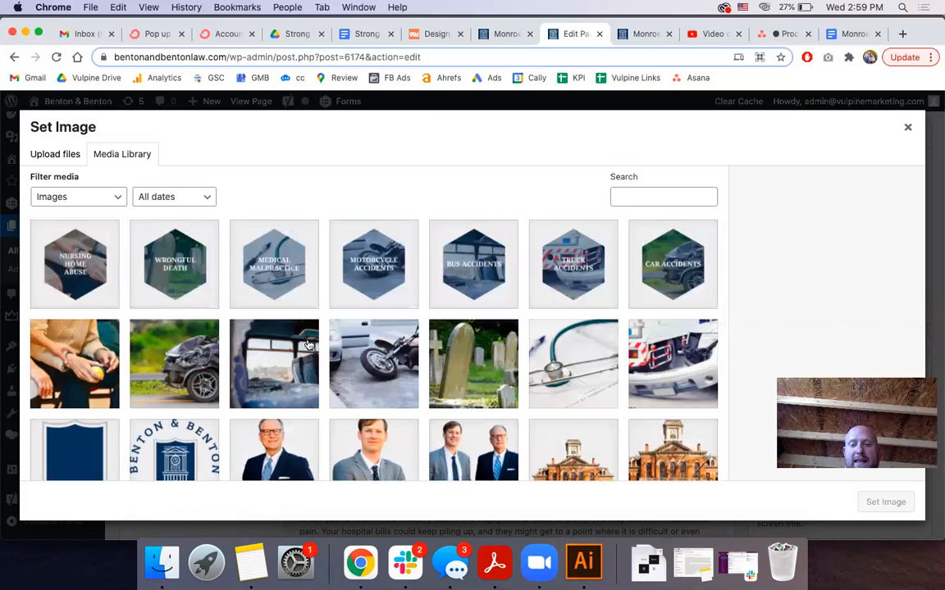
scroll(308, 346, down, 2)
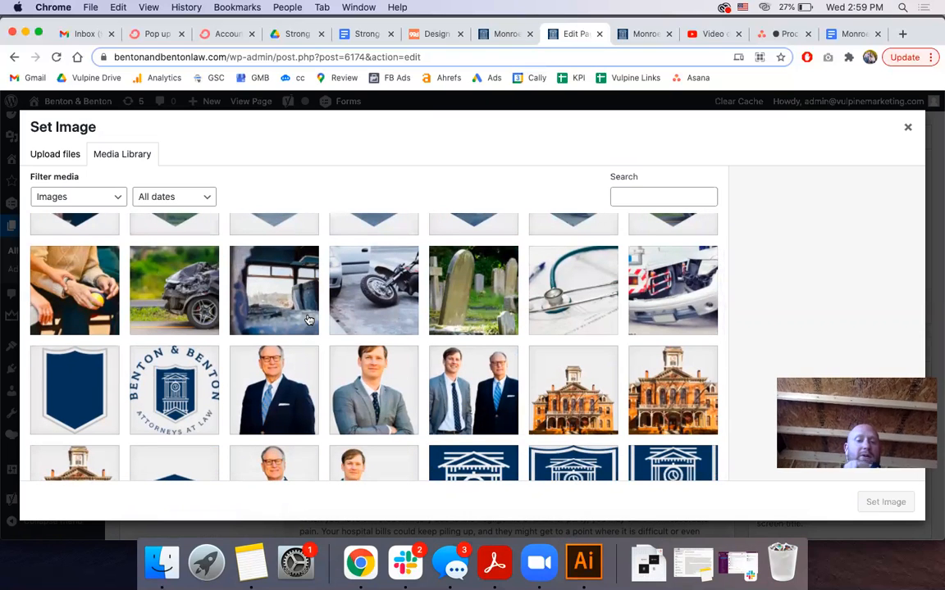
click(191, 292)
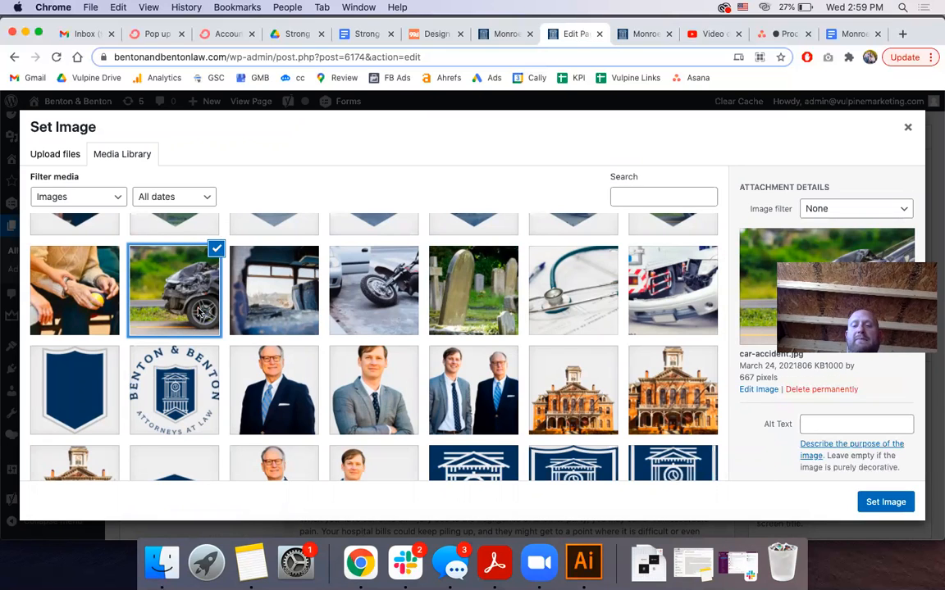
scroll(769, 377, down, 1)
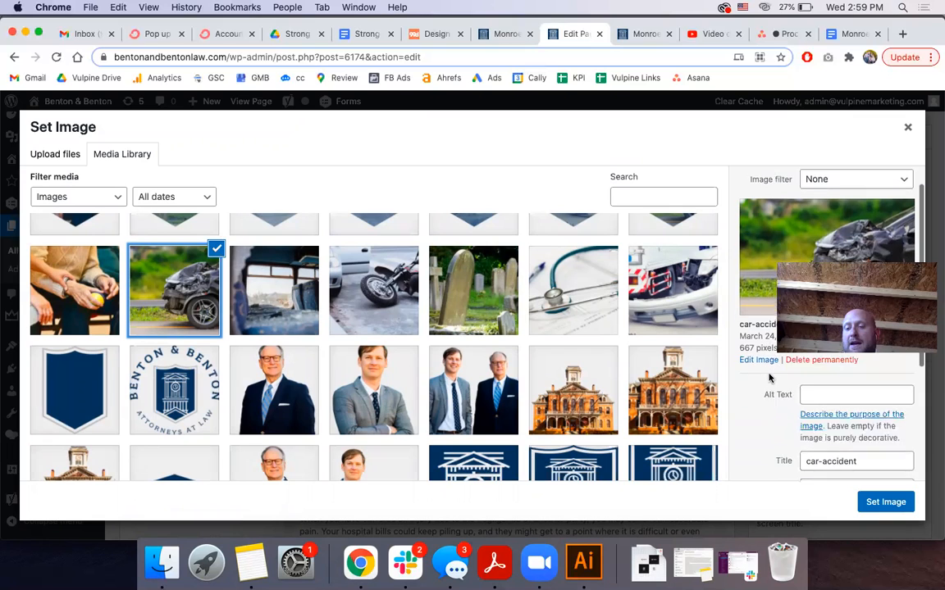
Give car-accident.jpg the alt text 'Monroe Injury Lawyers' and close the media library
click(826, 395)
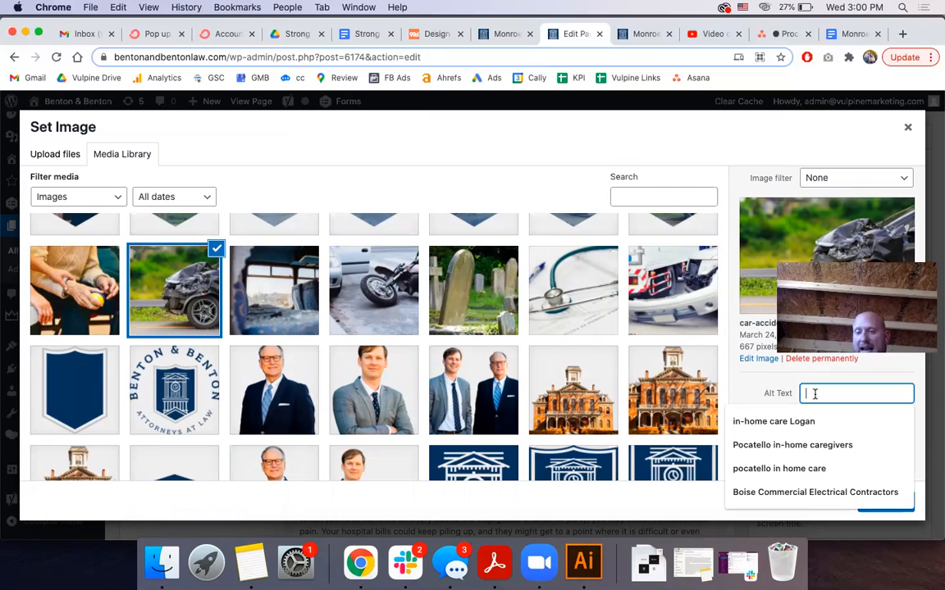
text(Monroe)
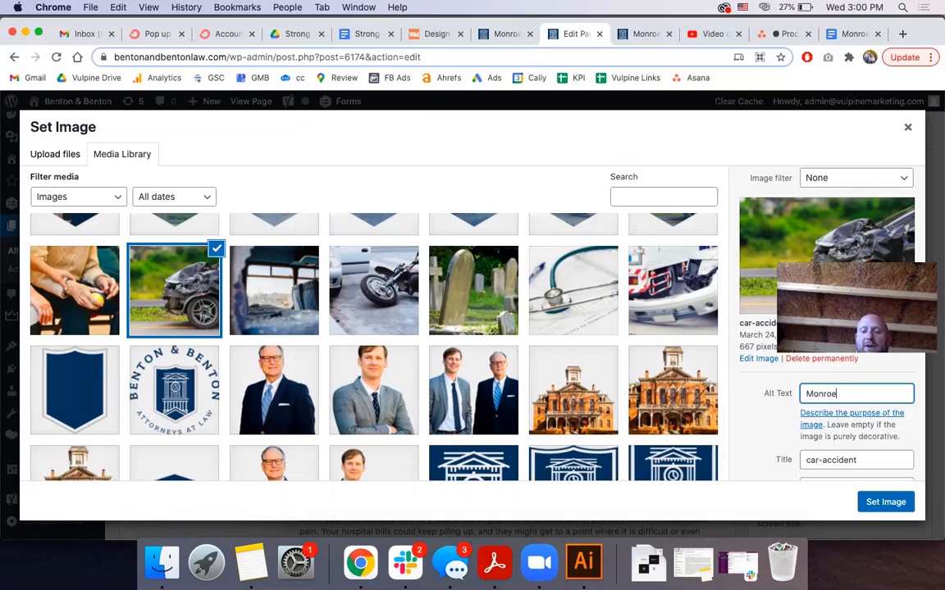
text( Injr)
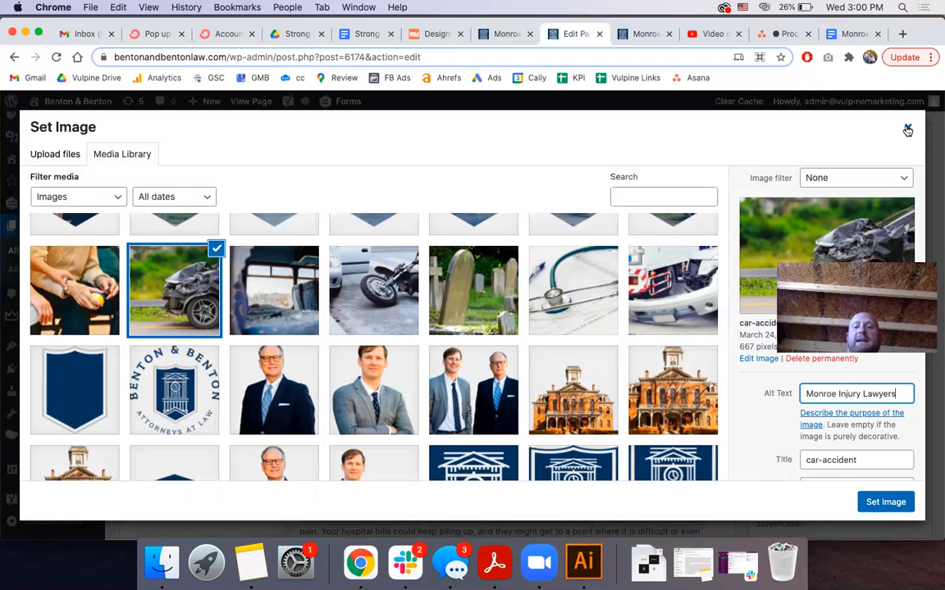
click(907, 130)
Reopen the top row's Background settings to verify the car-accident image, then close them
scroll(435, 410, up, 2)
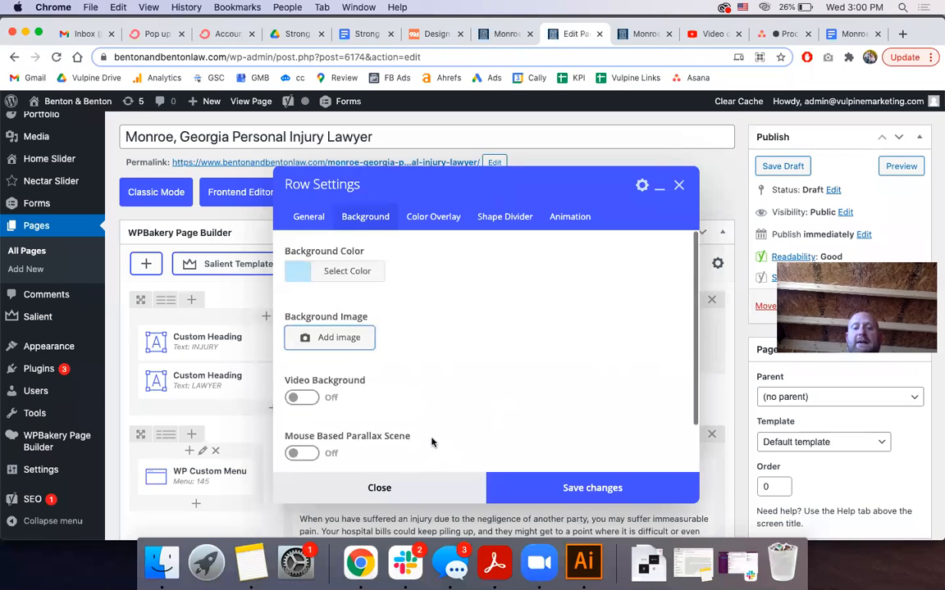
scroll(453, 350, down, 2)
scroll(454, 350, up, 2)
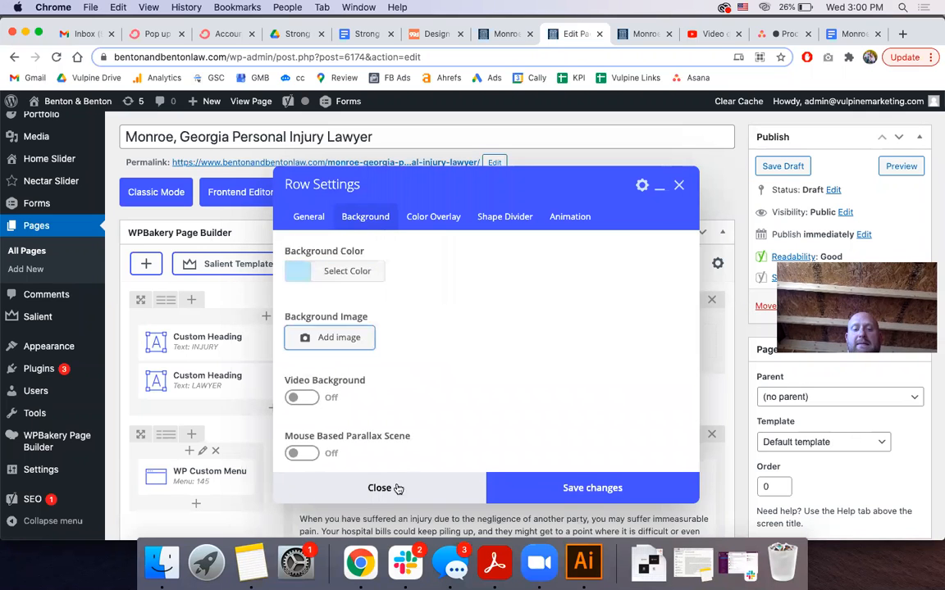
click(382, 489)
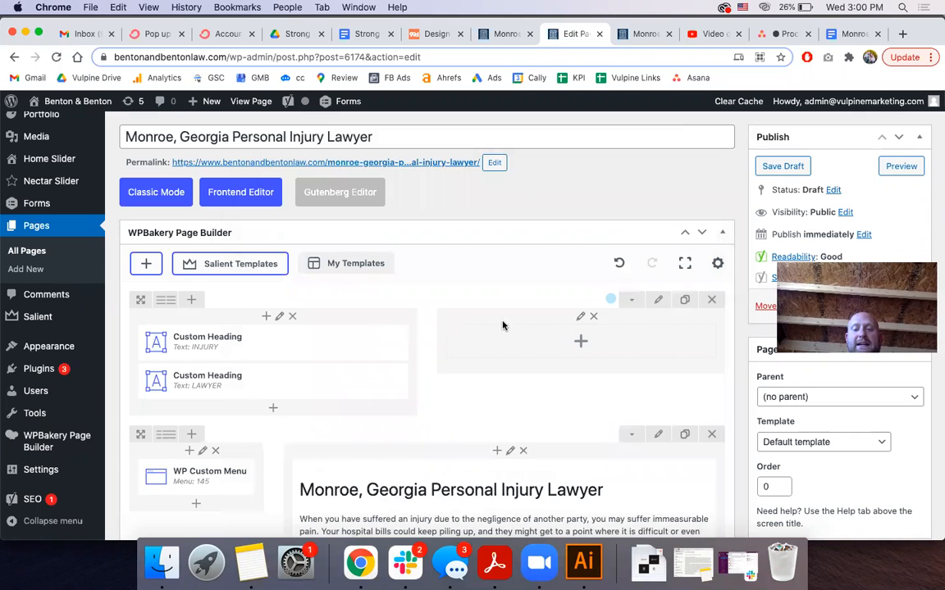
click(659, 300)
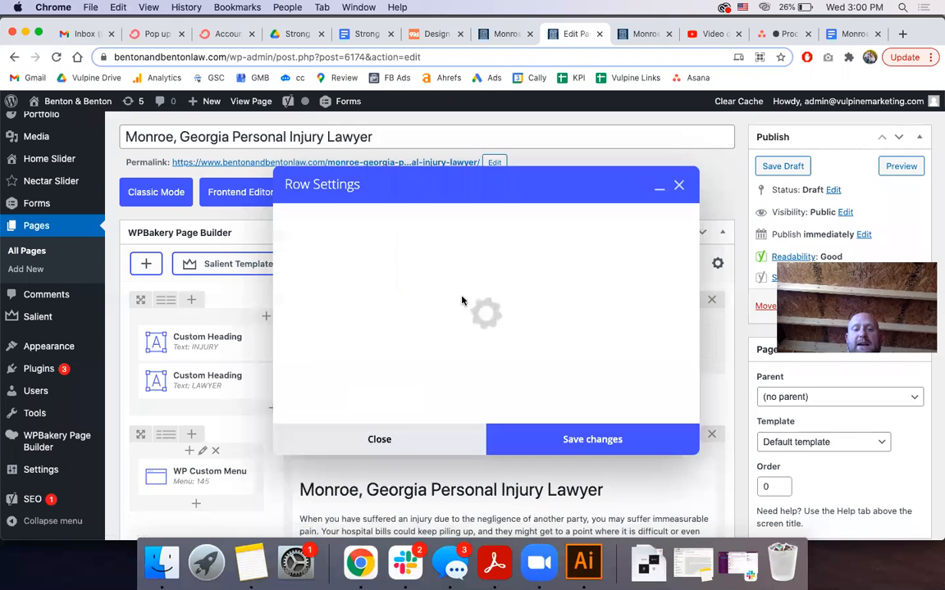
click(372, 219)
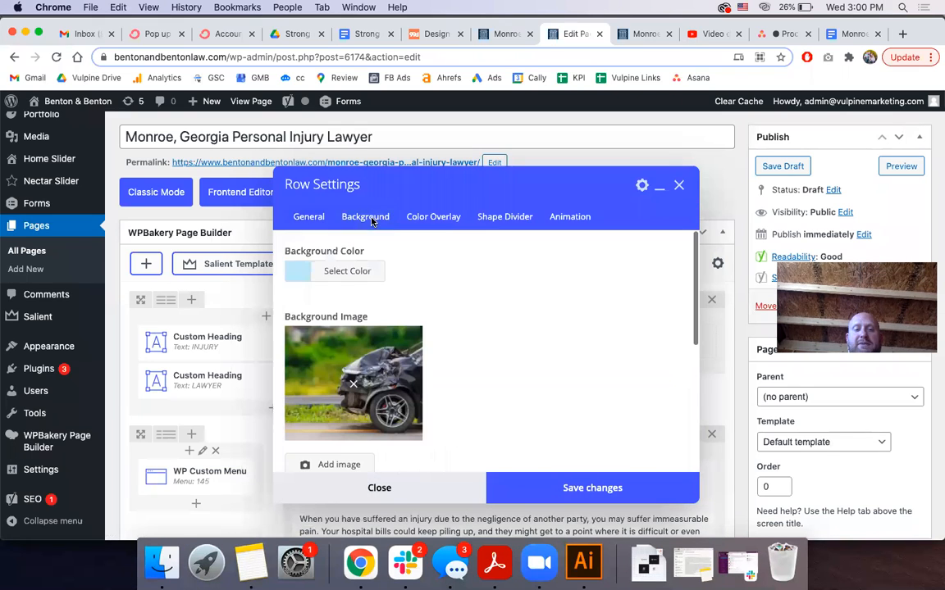
click(384, 486)
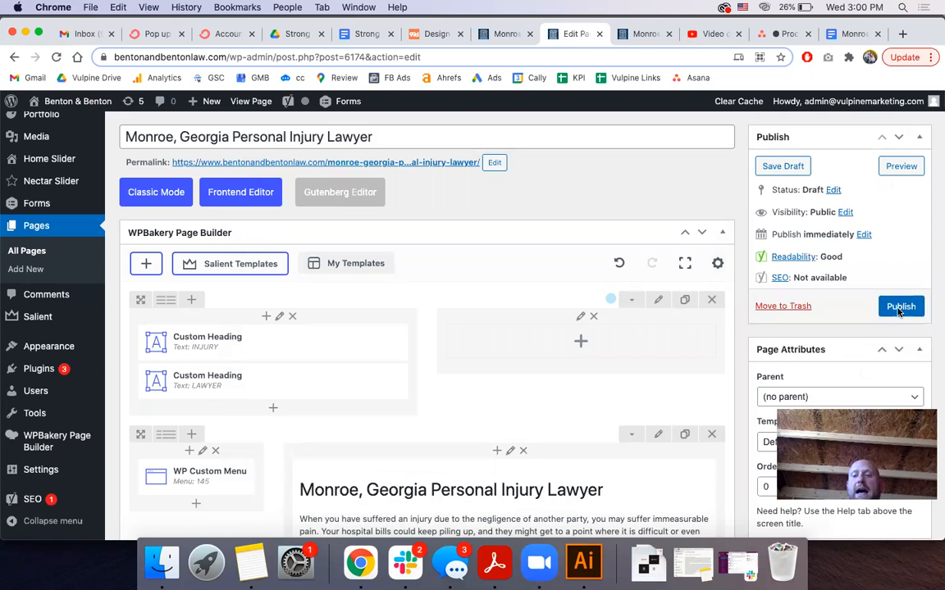
Publish the page and open its permalink in a new tab
click(900, 309)
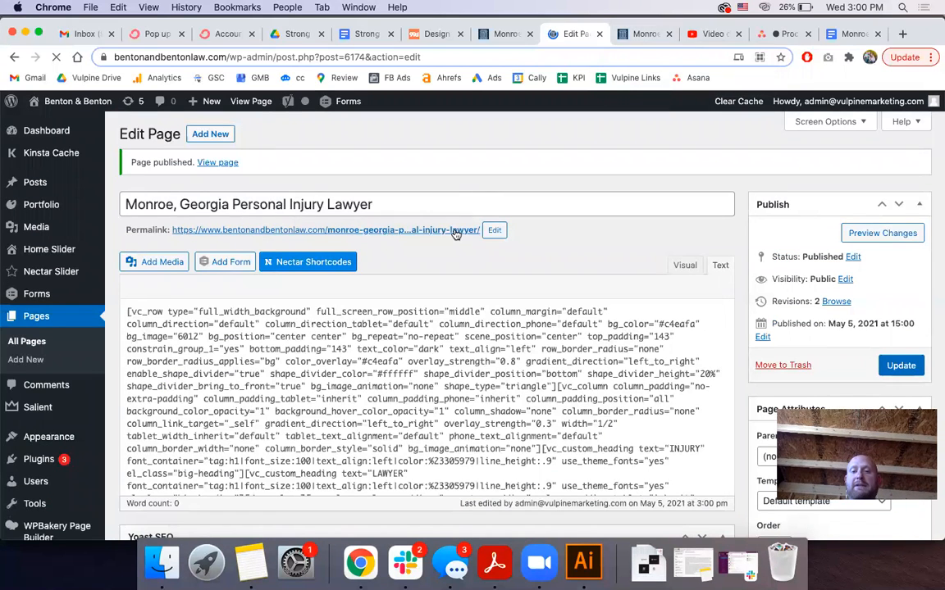
right_click(456, 233)
click(518, 237)
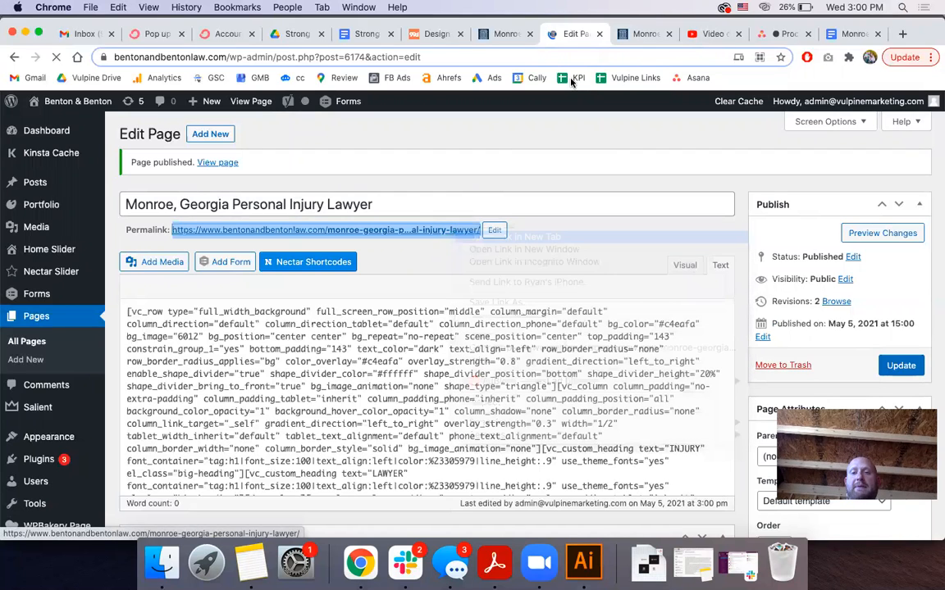
View the live page with its INJURY LAWYER hero over the wrecked-car photo, then return to the editor
click(660, 34)
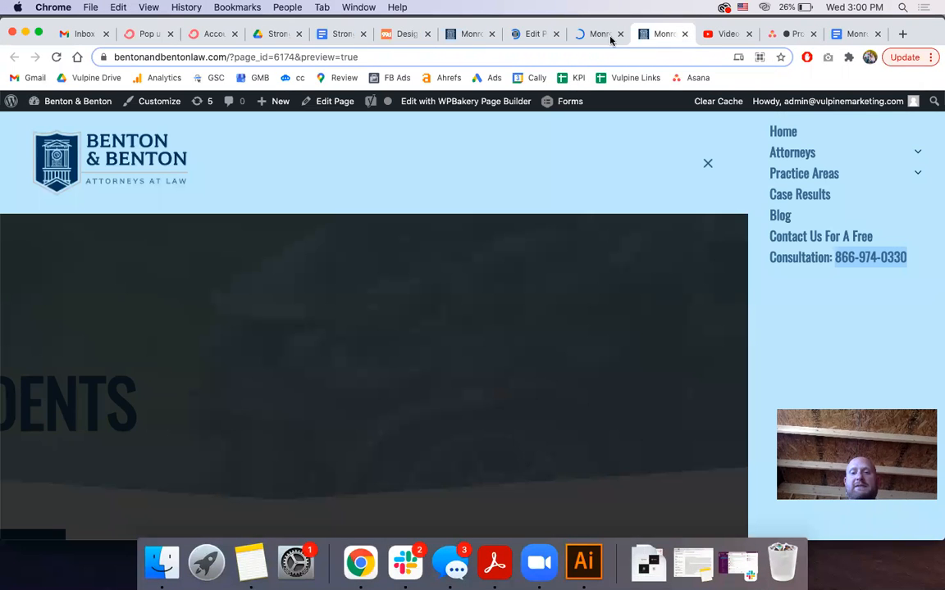
key(super+w)
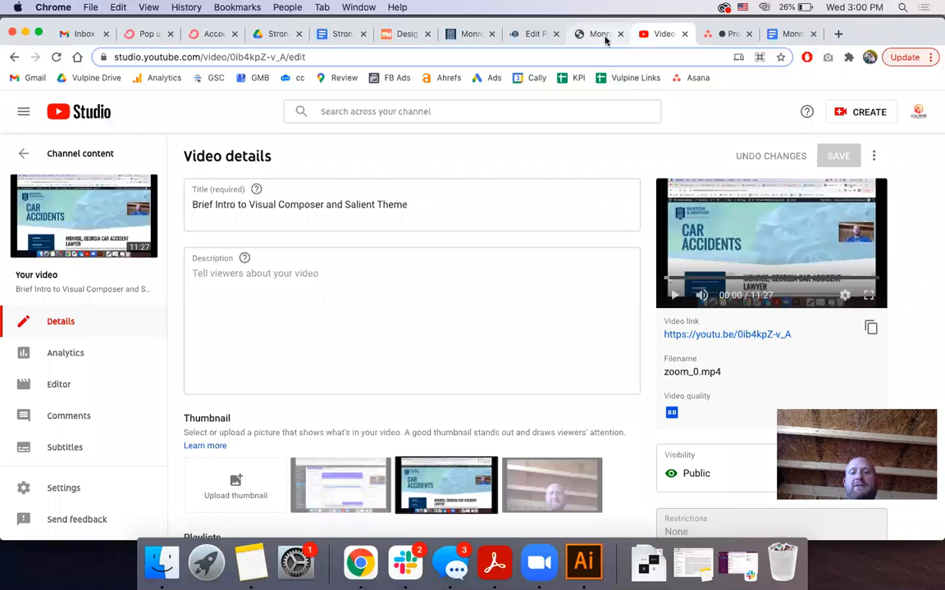
click(604, 37)
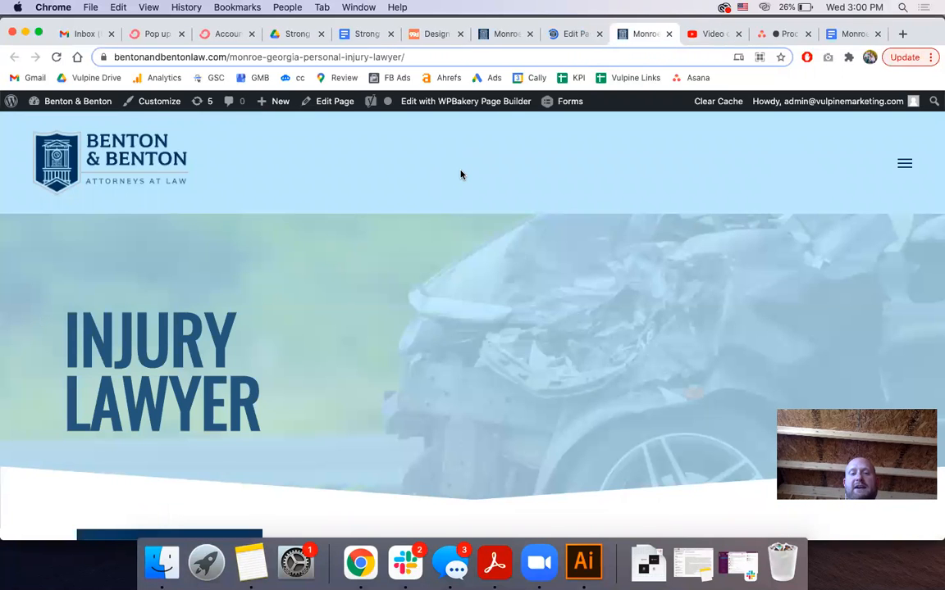
scroll(461, 175, down, 3)
scroll(461, 173, up, 3)
click(578, 35)
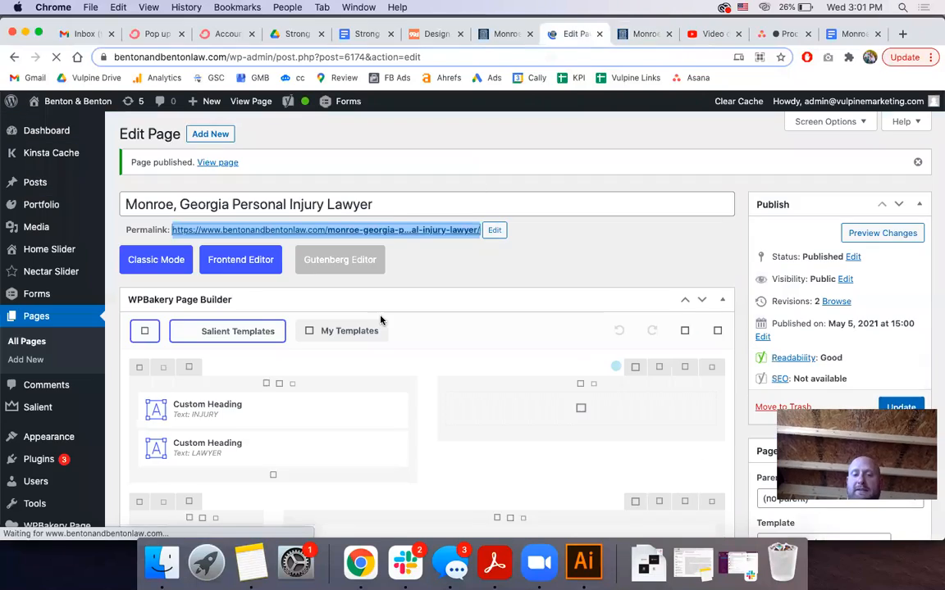
On the live site, navigate via the menu's Practice Areas to the Monroe Car Accident Lawyers page
scroll(109, 325, down, 15)
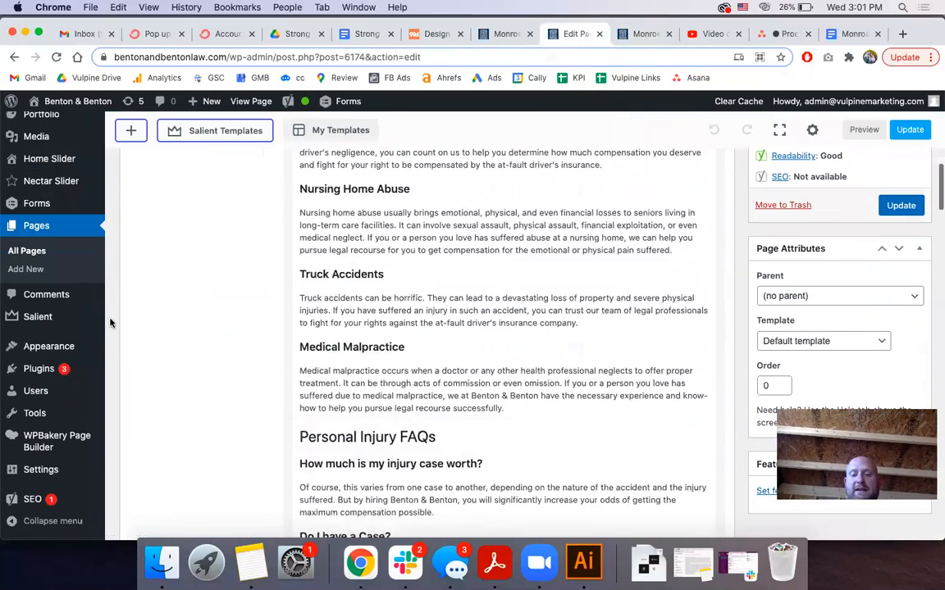
scroll(109, 323, down, 10)
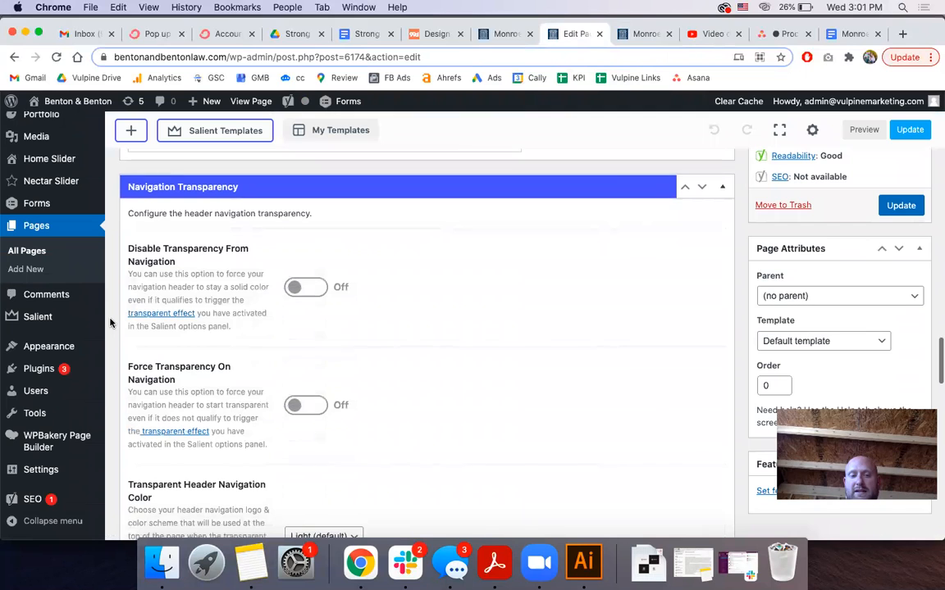
click(647, 36)
click(903, 162)
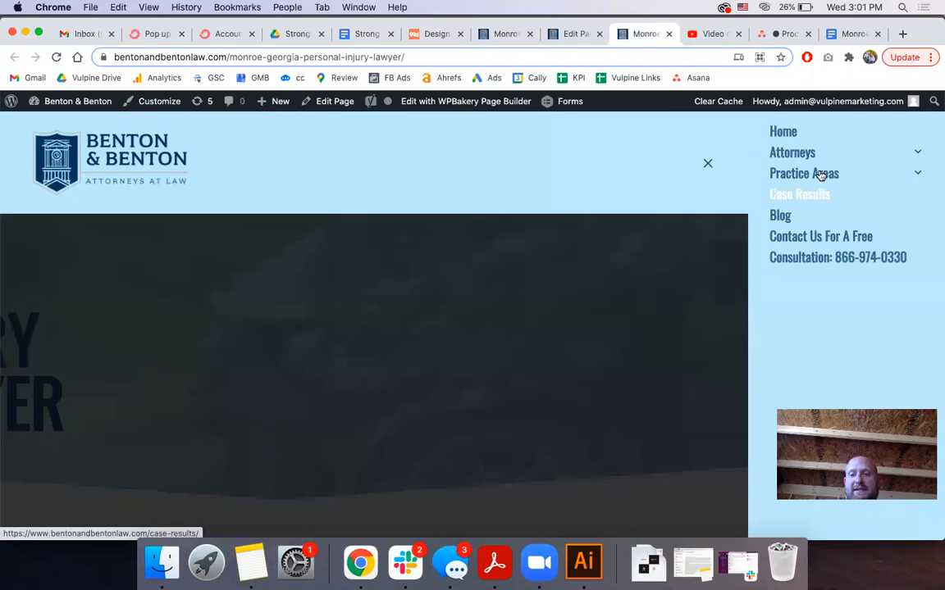
click(917, 174)
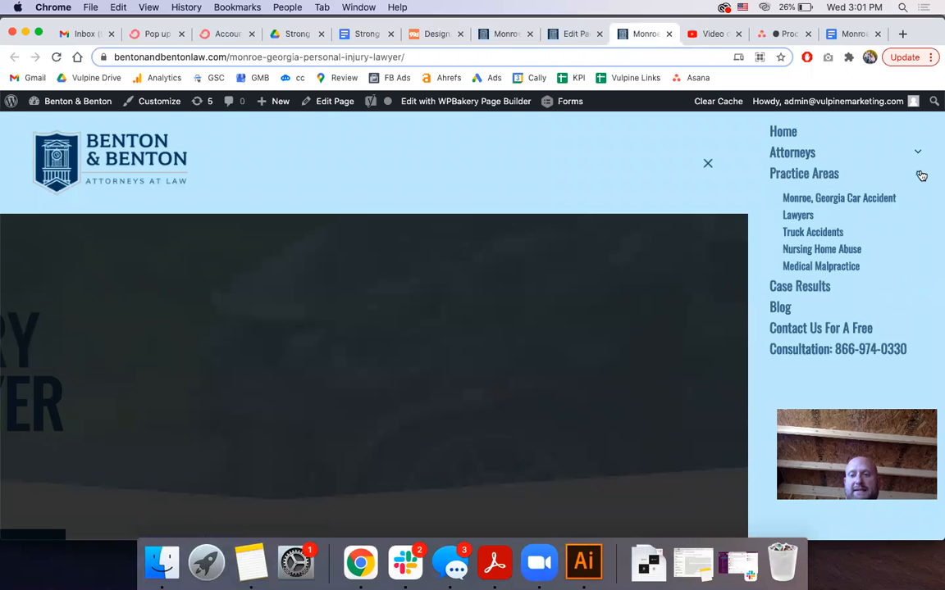
click(858, 204)
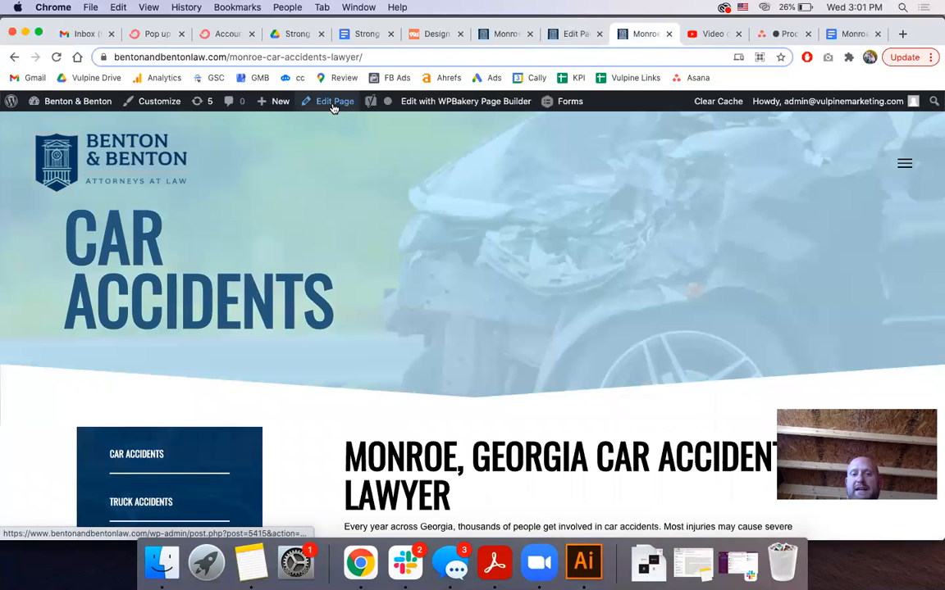
Open the Car Accident page's editor to review its Navigation Transparency, then return to the Personal Injury editor
click(333, 103)
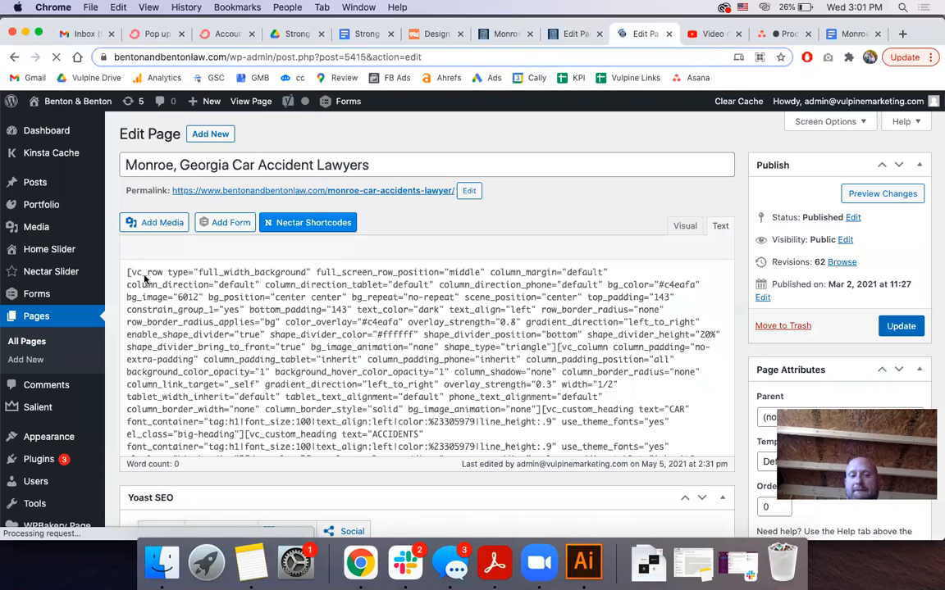
scroll(111, 283, down, 15)
scroll(111, 283, up, 4)
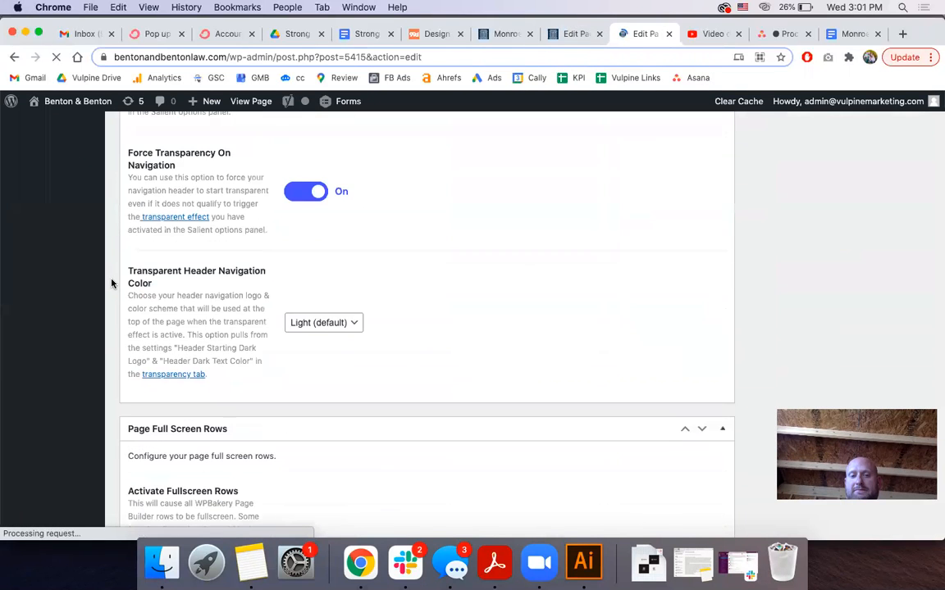
scroll(228, 298, up, 8)
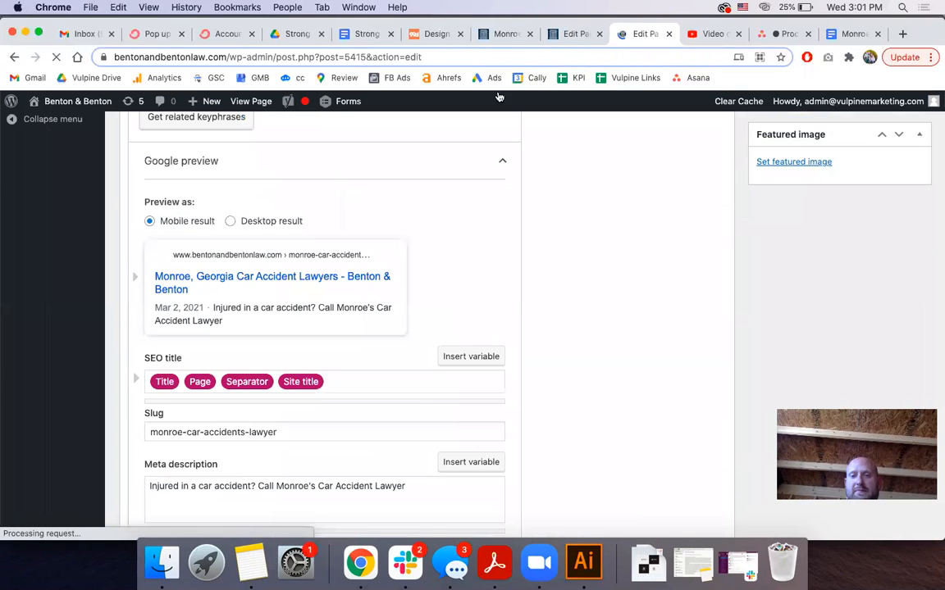
click(566, 36)
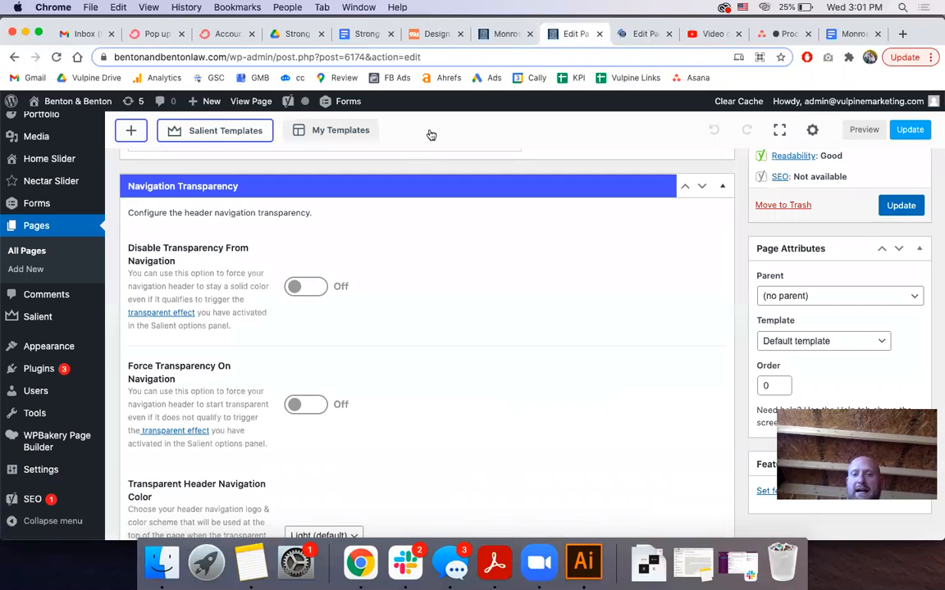
scroll(405, 155, up, 20)
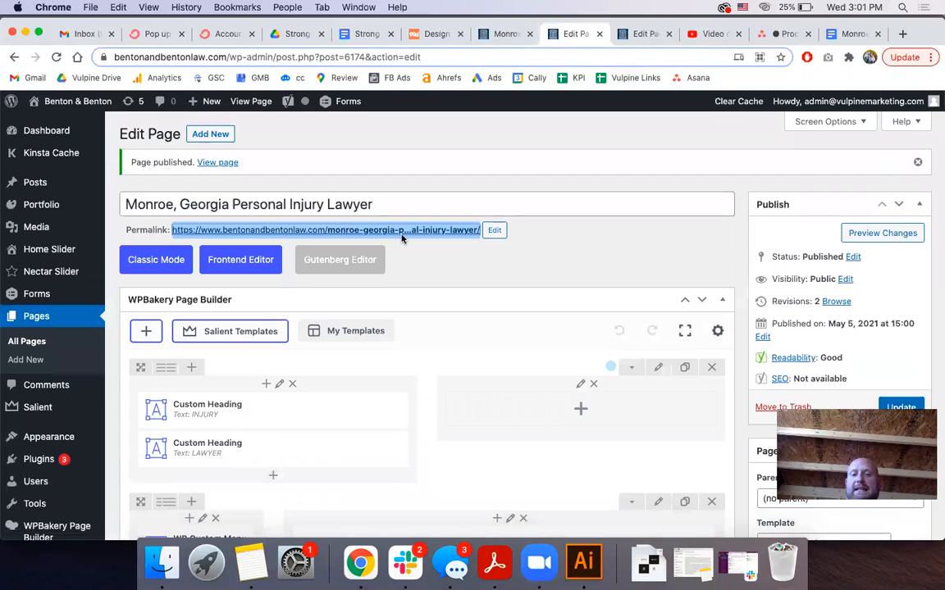
Open the published Personal Injury Lawyer page's permalink in a new tab and view it
right_click(409, 234)
click(399, 234)
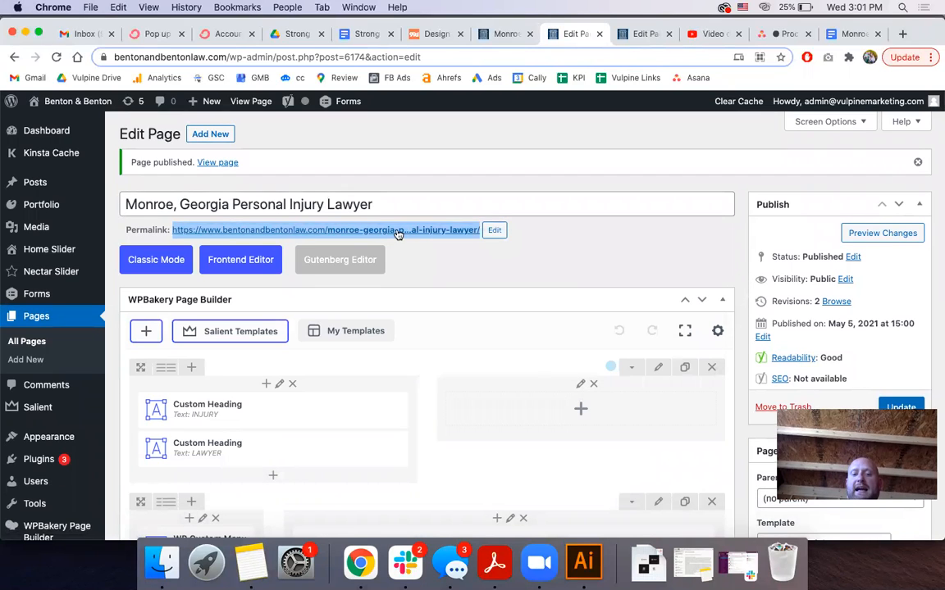
right_click(399, 235)
click(443, 236)
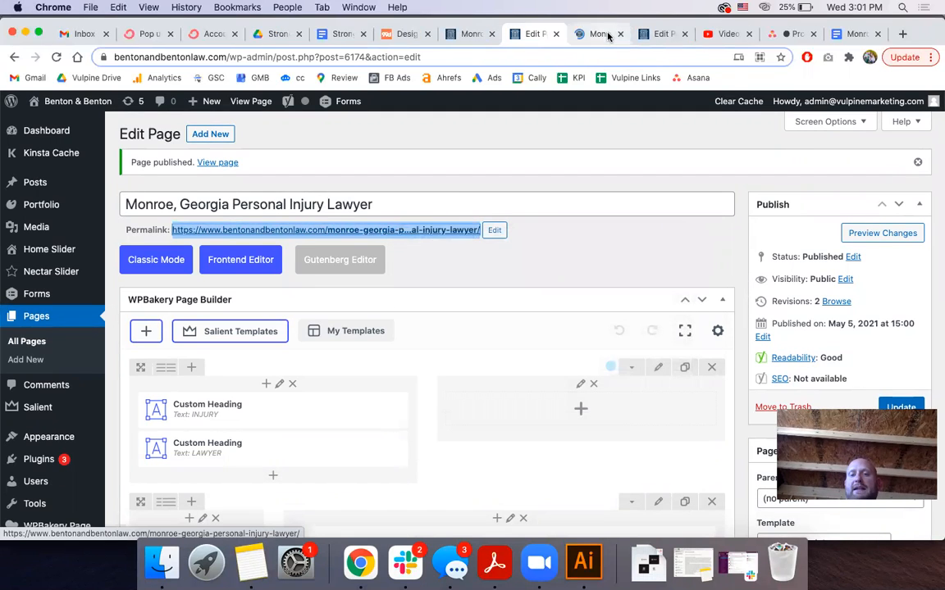
click(601, 33)
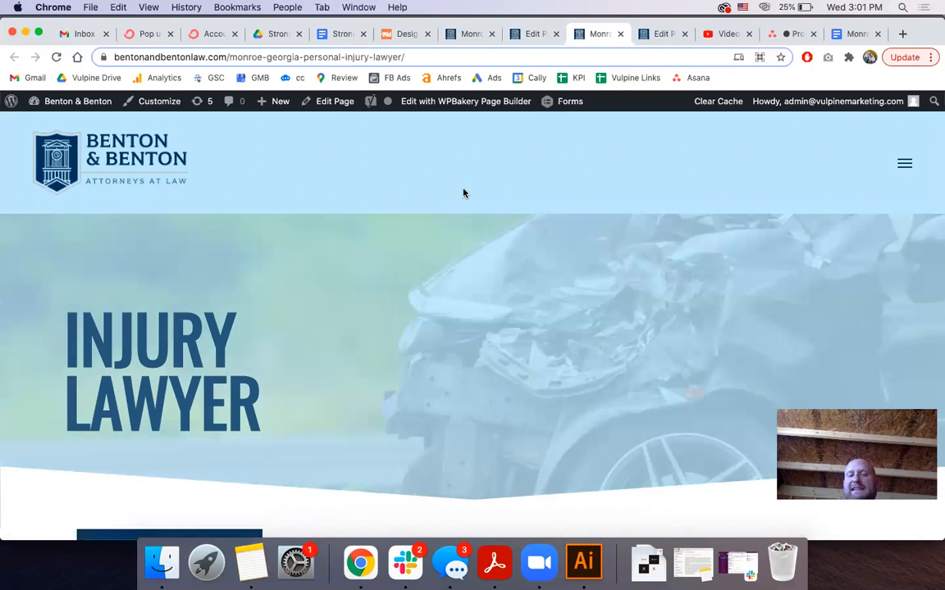
scroll(464, 192, down, 3)
scroll(464, 193, up, 3)
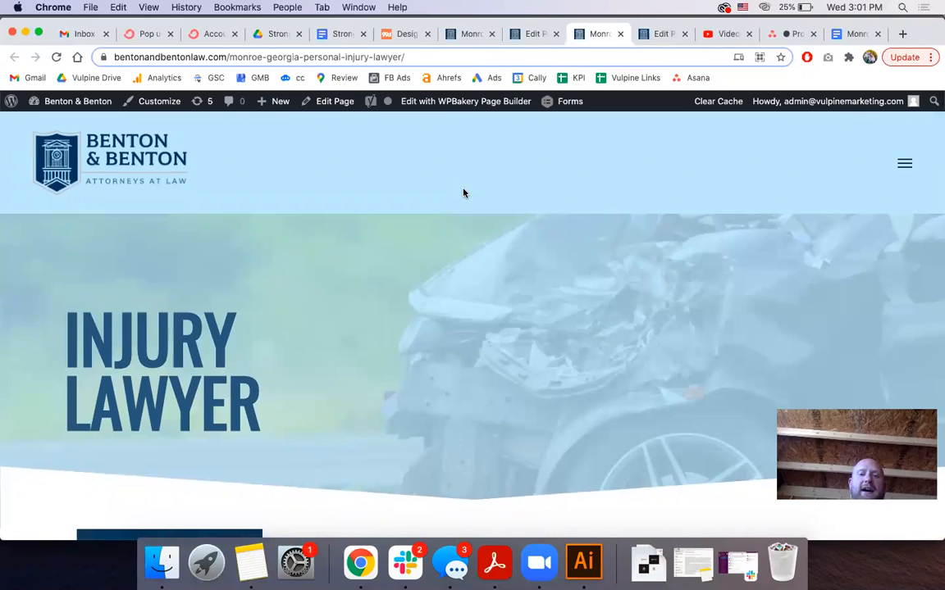
Switch Force Transparency On Navigation to On in the Personal Injury Lawyer page editor
click(529, 36)
scroll(391, 189, down, 5)
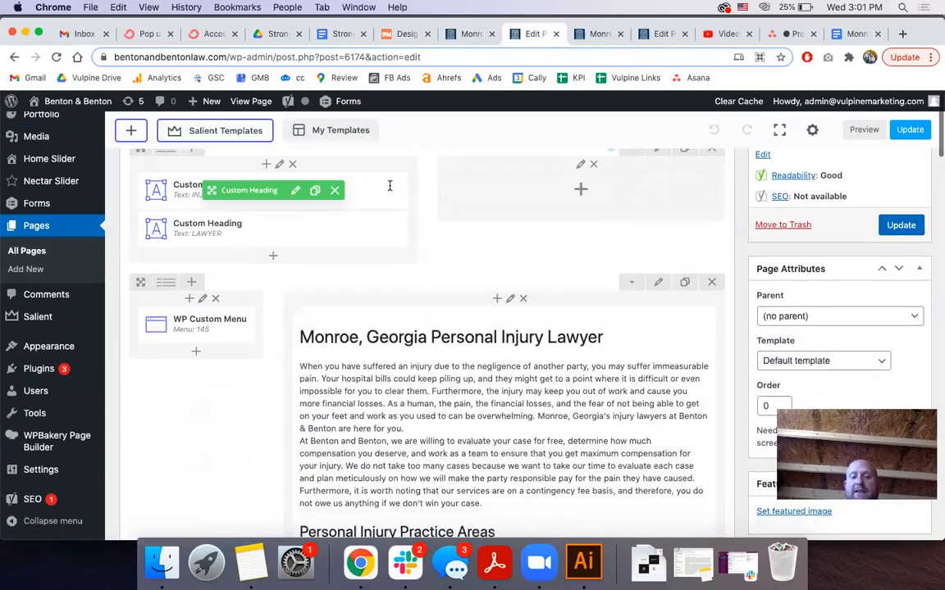
scroll(390, 187, down, 15)
scroll(390, 190, down, 10)
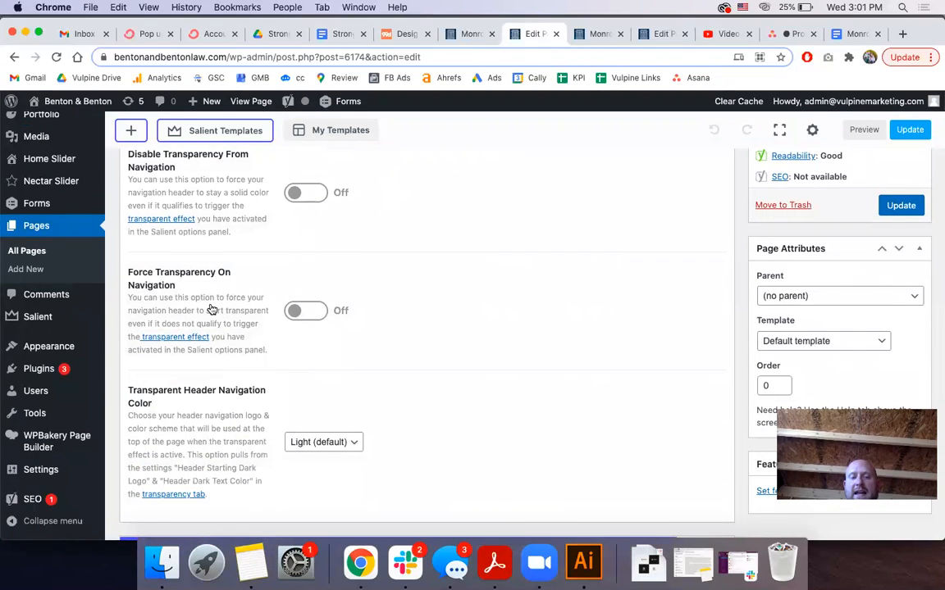
scroll(215, 299, down, 1)
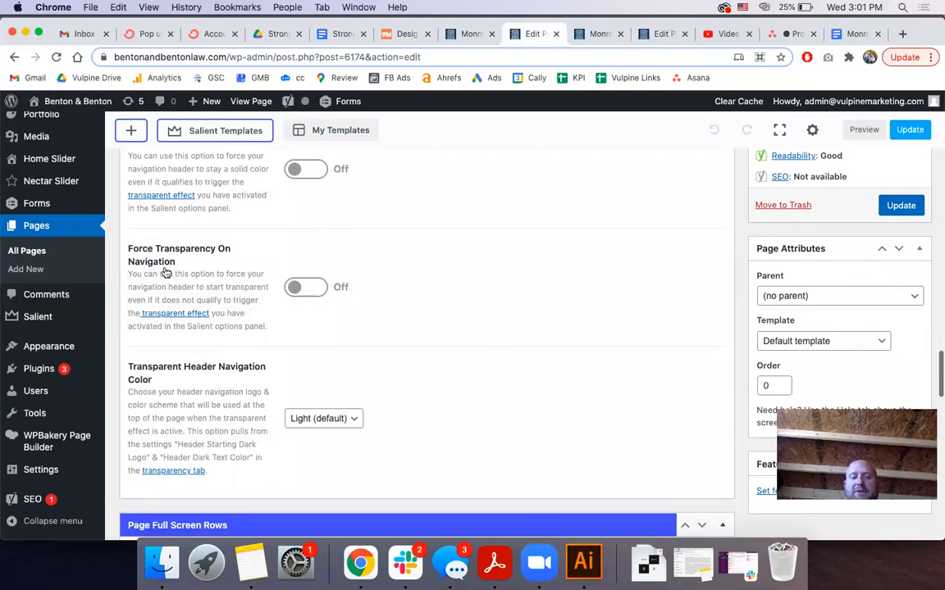
click(296, 289)
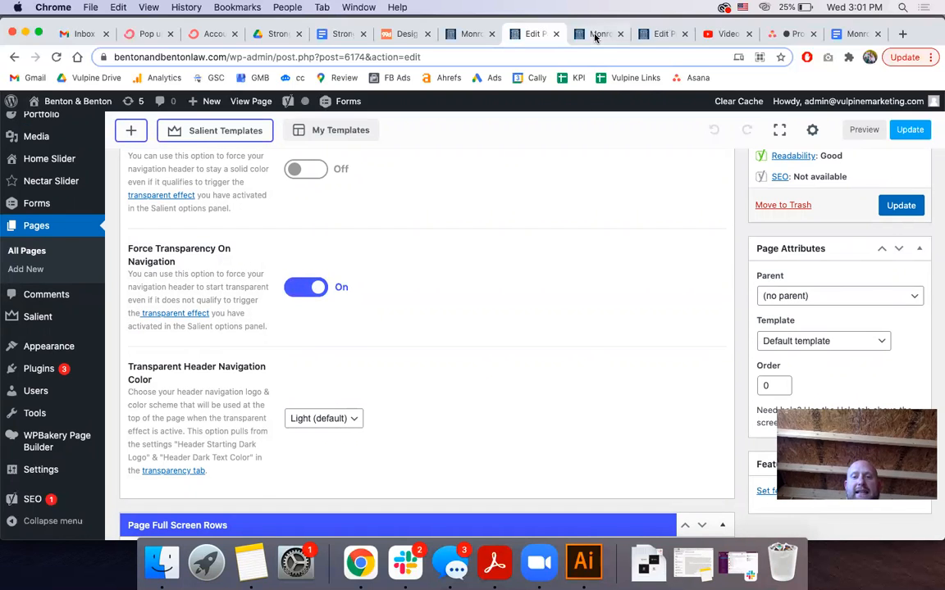
click(596, 34)
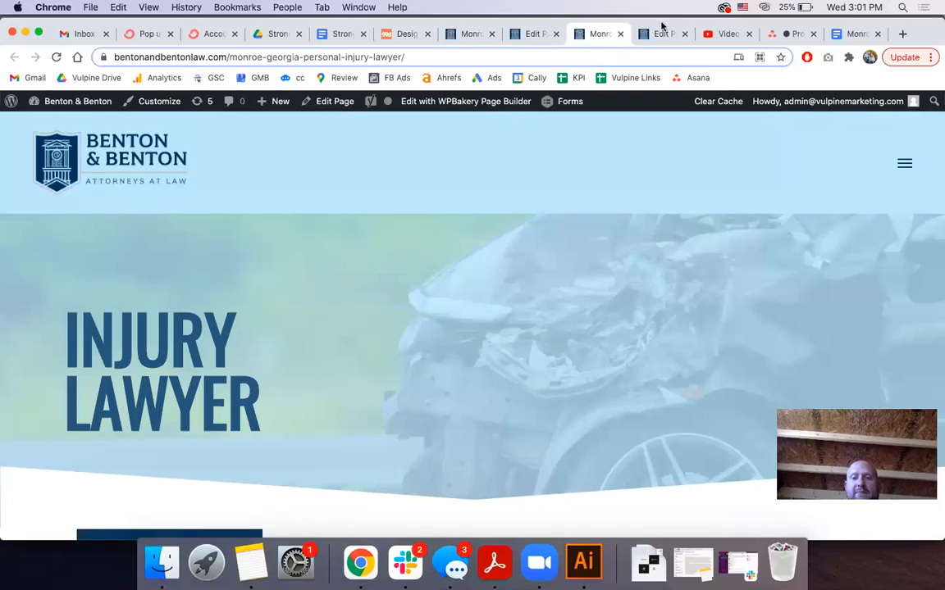
Compare the Car Accident page's transparency settings with the live Personal Injury Lawyer page
click(661, 31)
scroll(332, 269, down, 10)
scroll(332, 269, down, 15)
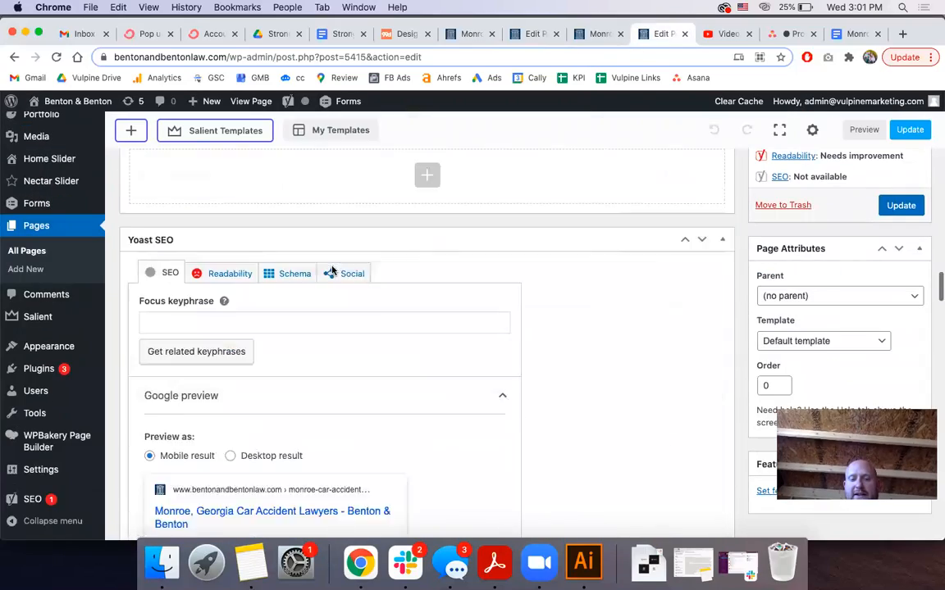
scroll(332, 272, down, 5)
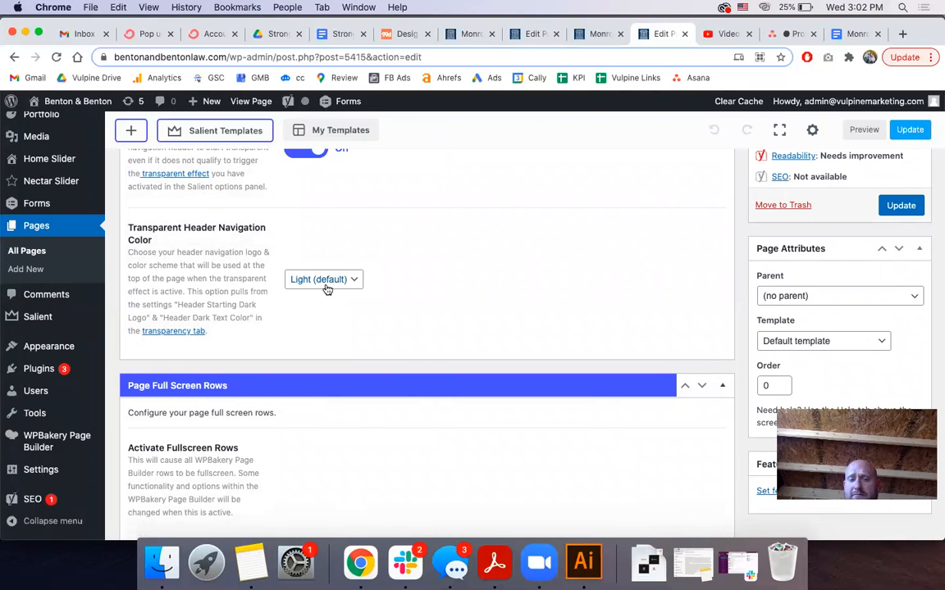
click(602, 34)
scroll(459, 269, down, 15)
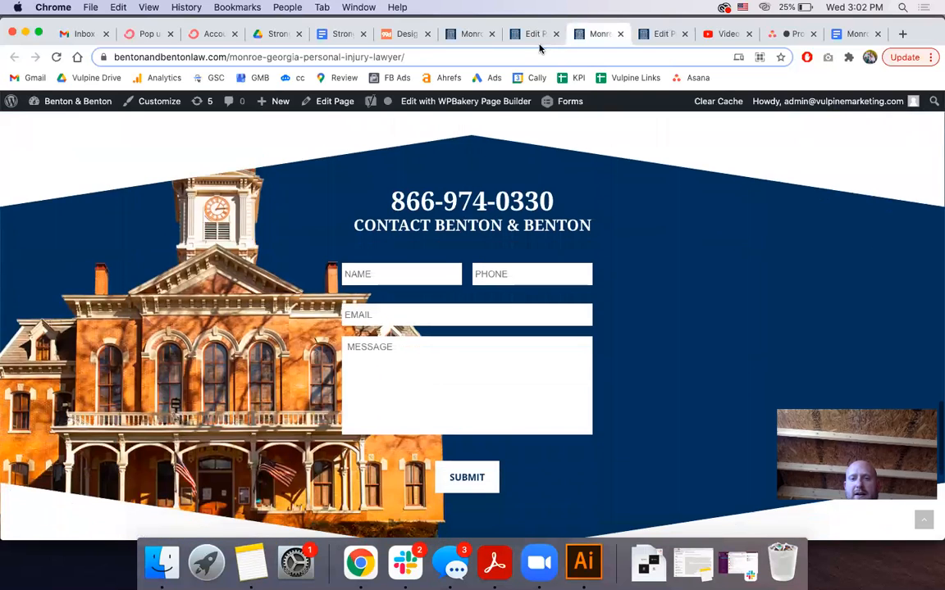
Save the forced-transparent header setting with Update, then return to the live page
click(528, 33)
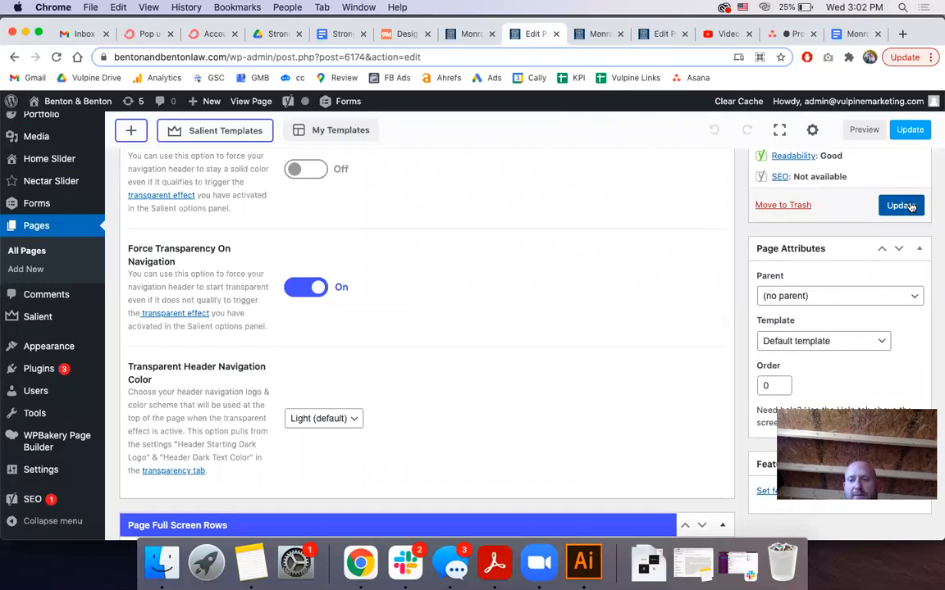
click(908, 133)
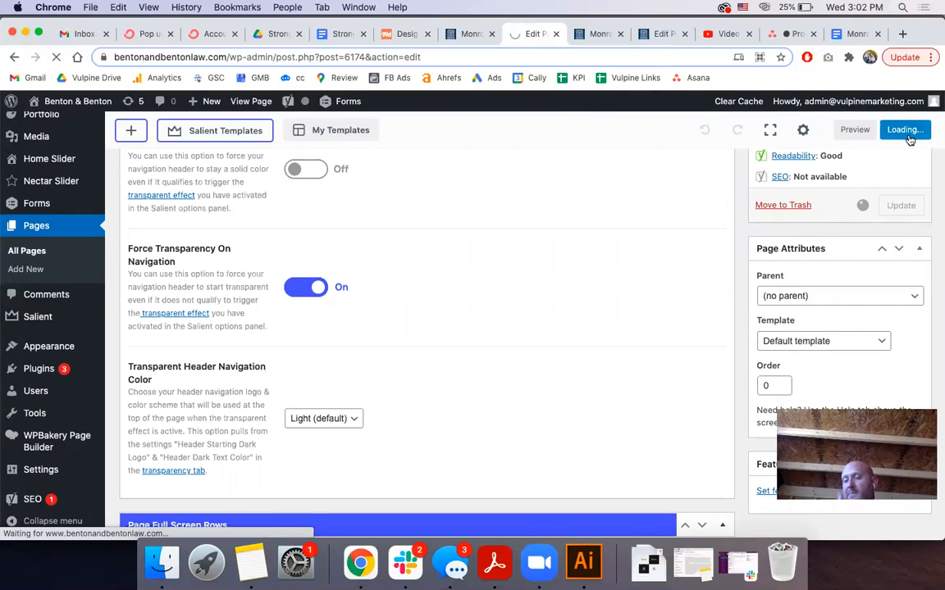
click(601, 34)
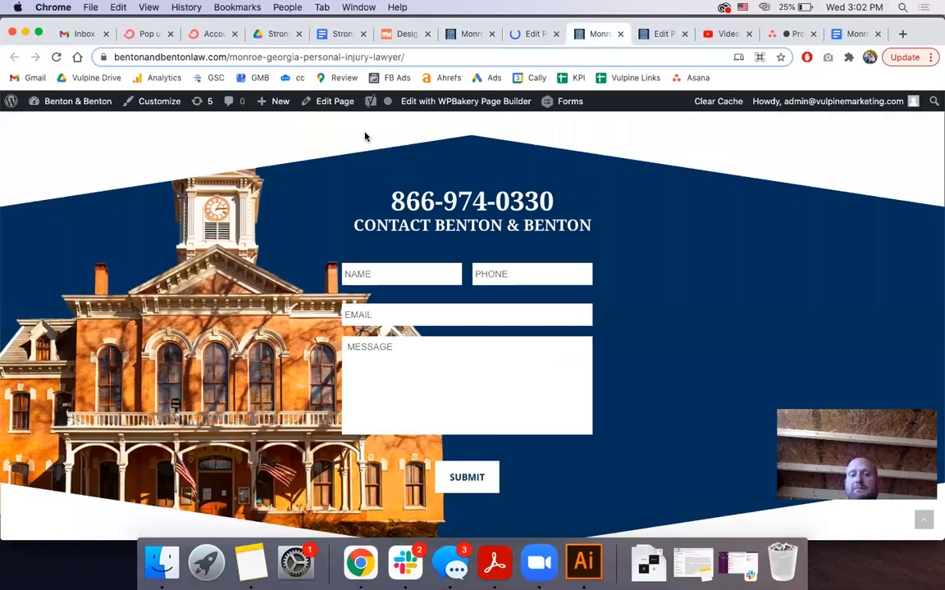
Reload the live page to show the transparent header over the car-crash image
key(super+r)
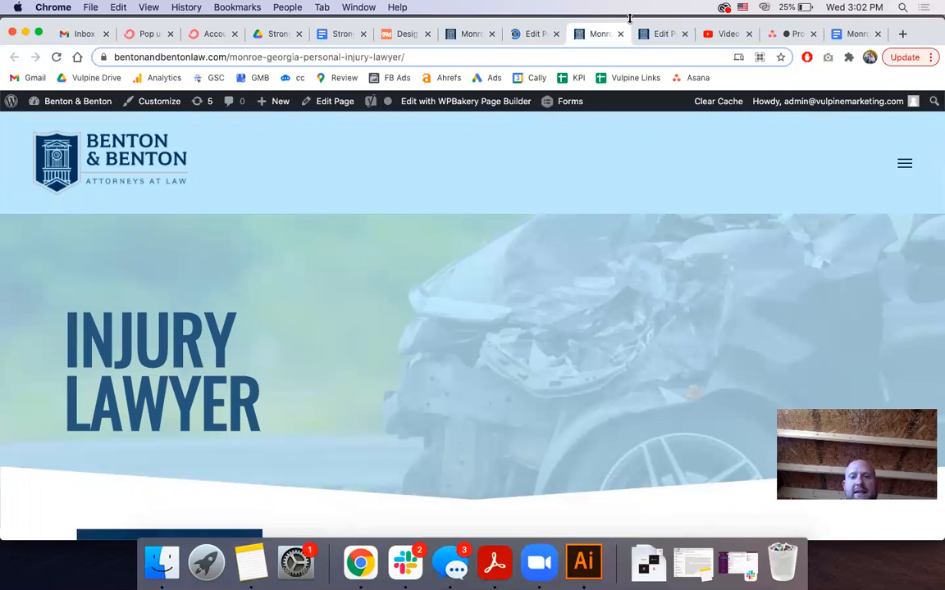
drag(632, 23, 634, 73)
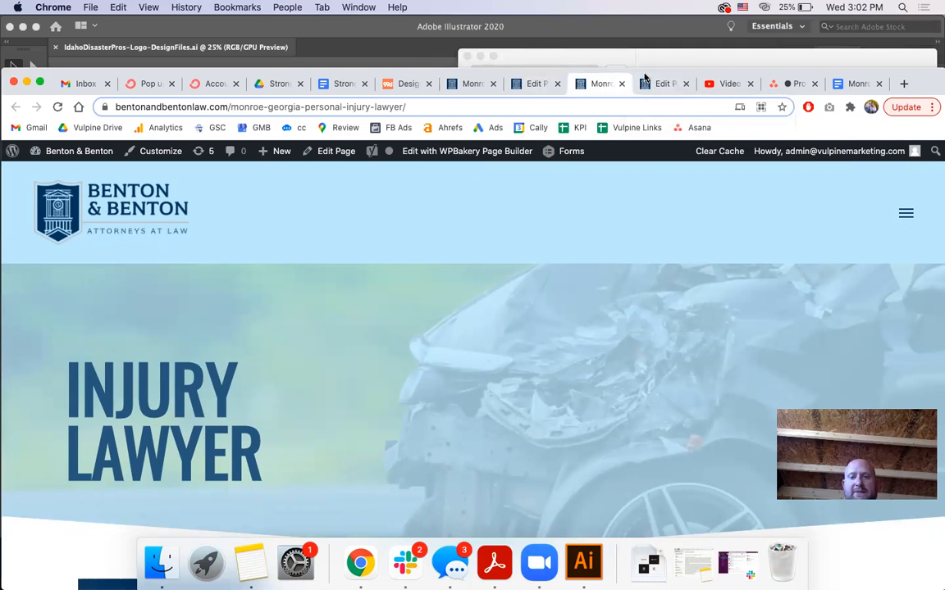
drag(646, 77, 646, 45)
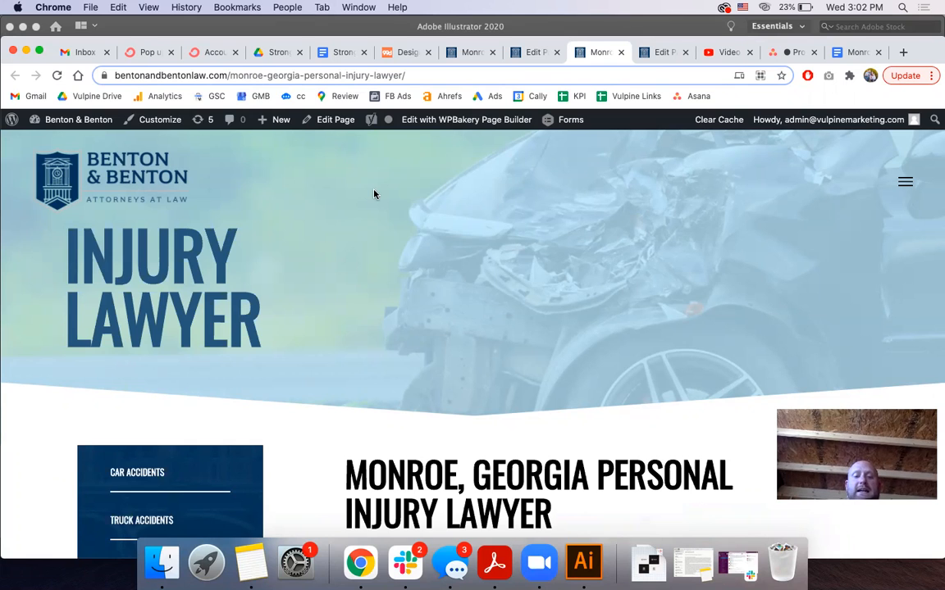
Scroll through the live page, checking content such as the PERSONAL INJURY PRACTICE AREAS heading
scroll(374, 195, down, 5)
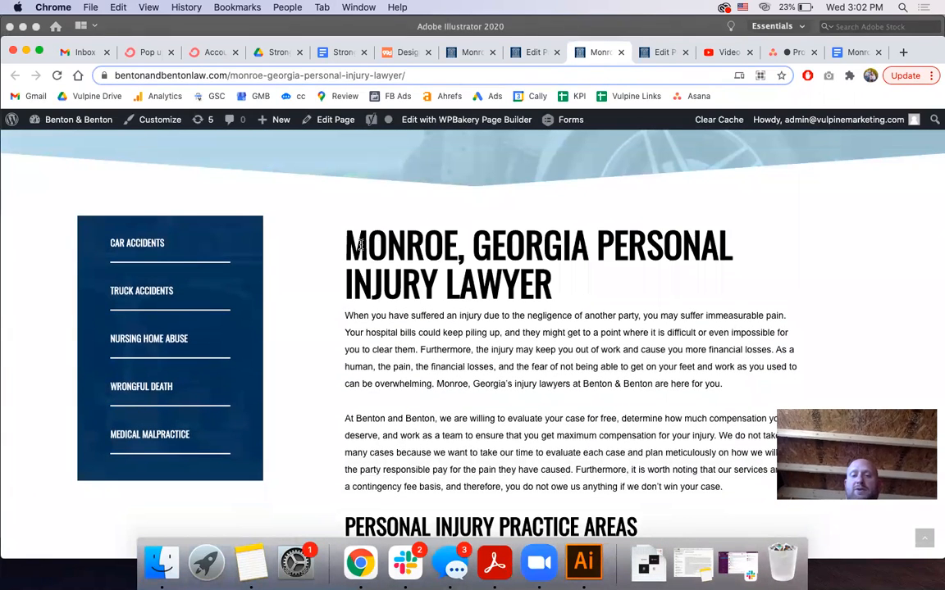
drag(354, 242, 565, 317)
scroll(493, 304, down, 5)
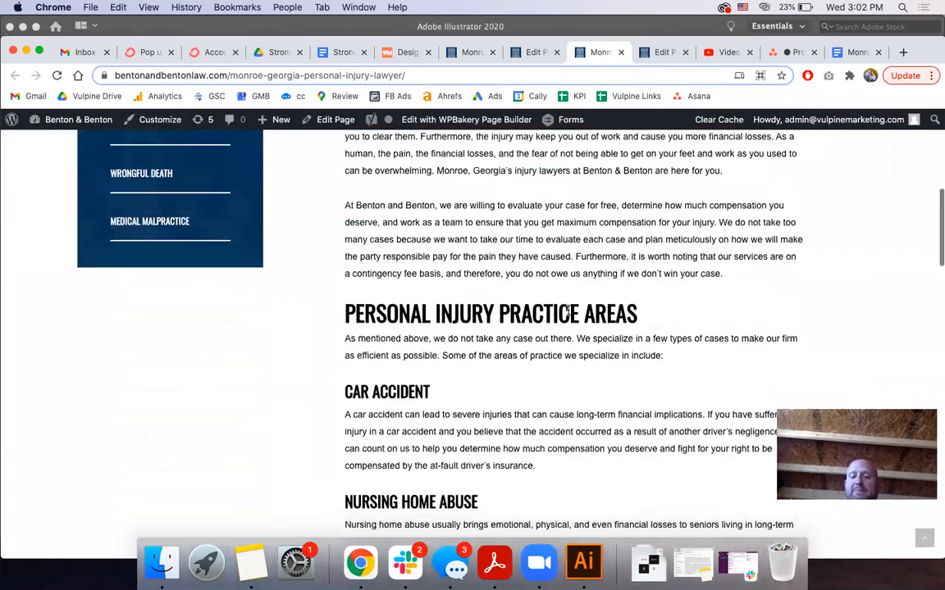
triple_click(490, 310)
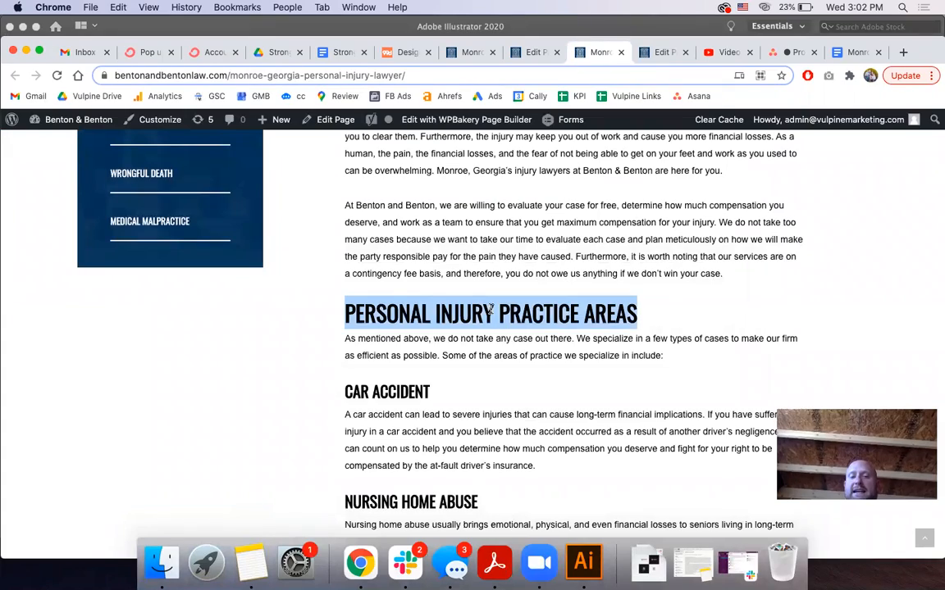
scroll(490, 310, down, 15)
scroll(490, 311, down, 5)
scroll(490, 312, up, 20)
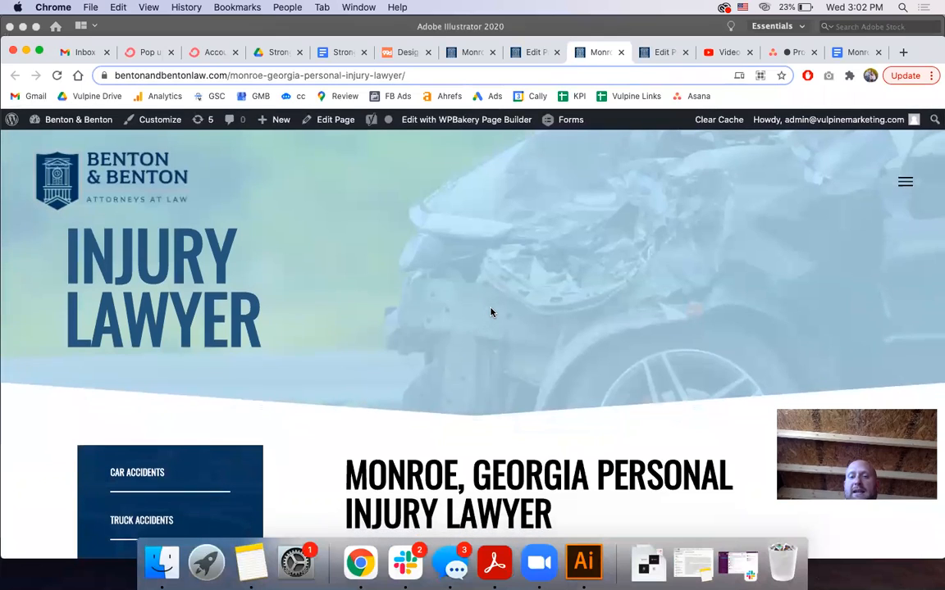